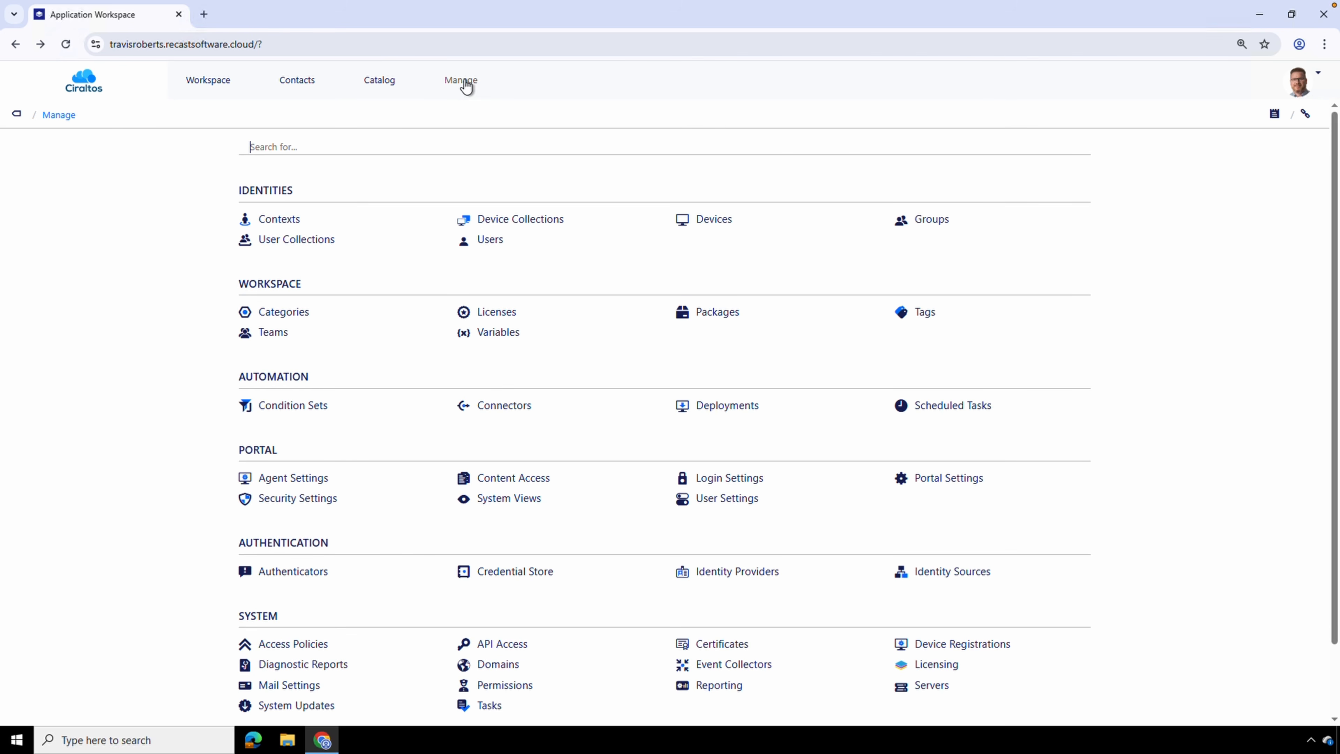
Open the identity sources, examine the types offered for a new identity source, and cancel its creation
{"action": "left_click", "coordinate": [939, 575]}
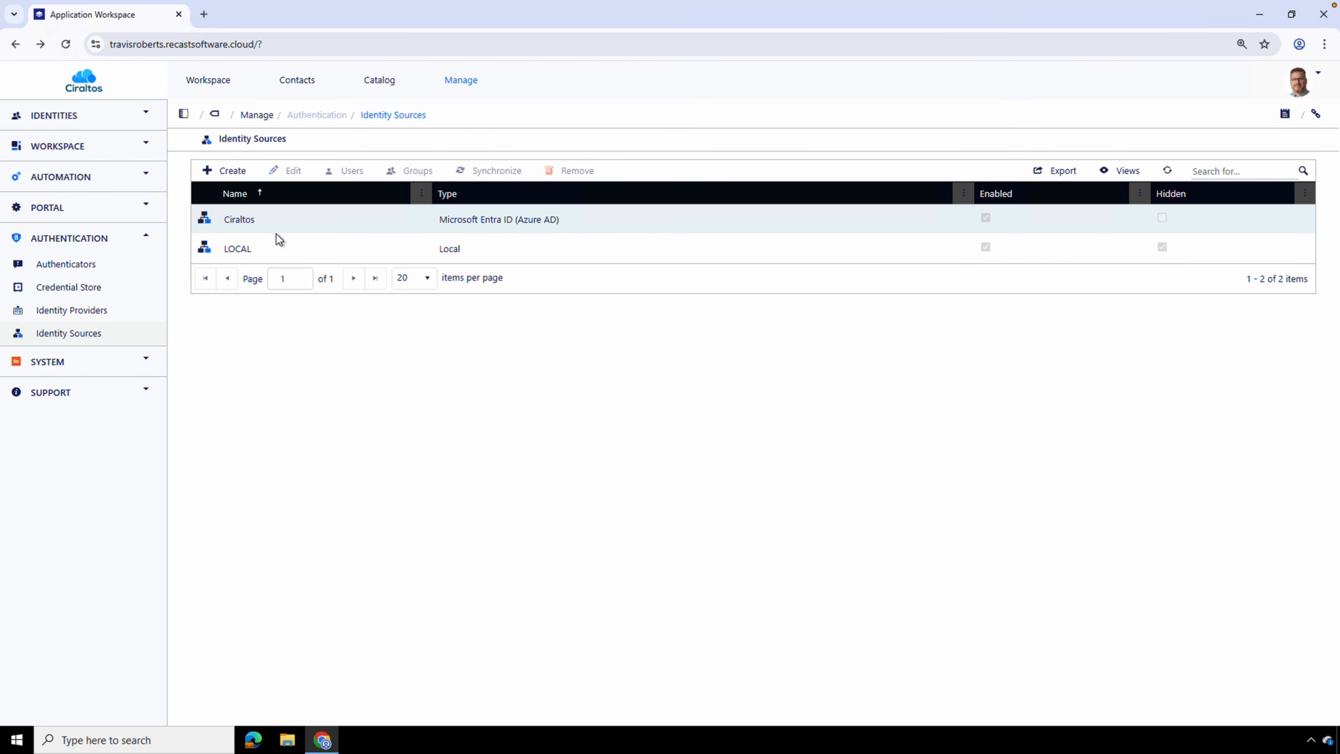
{"action": "left_click", "coordinate": [232, 172]}
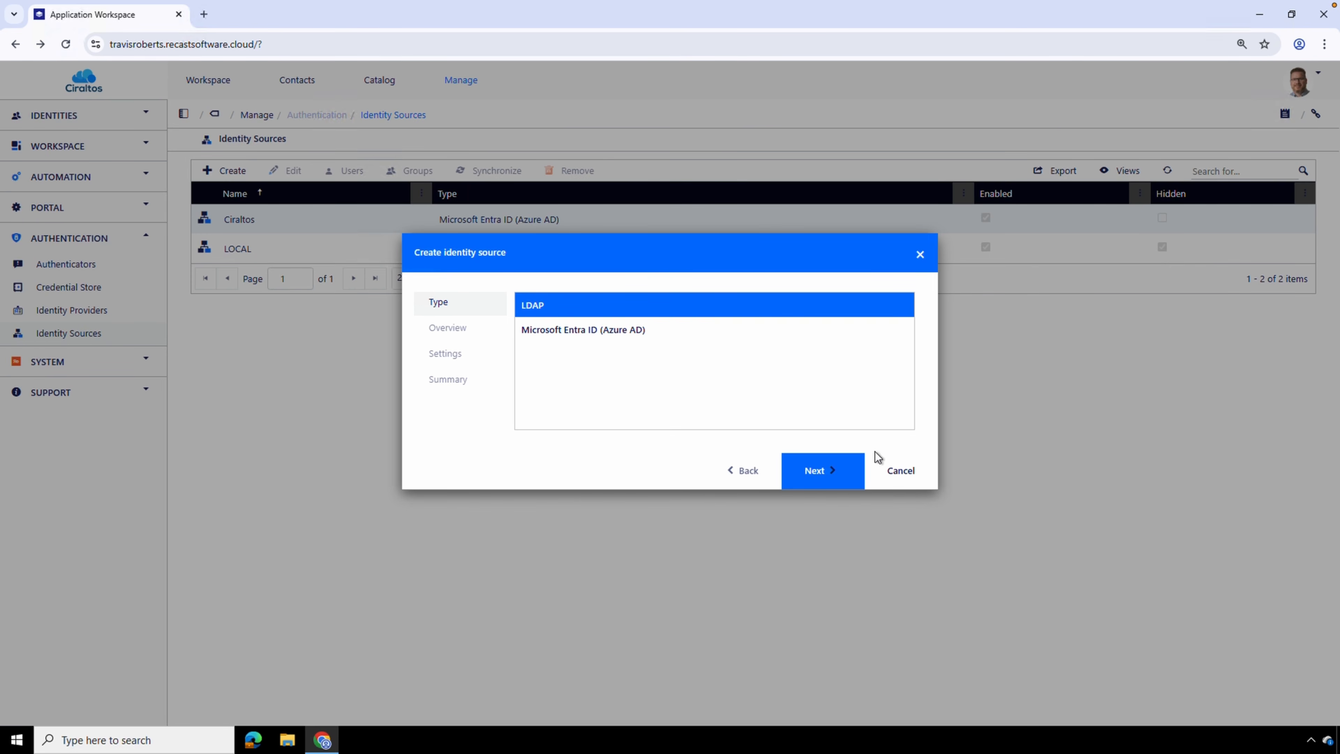
{"action": "left_click", "coordinate": [900, 471]}
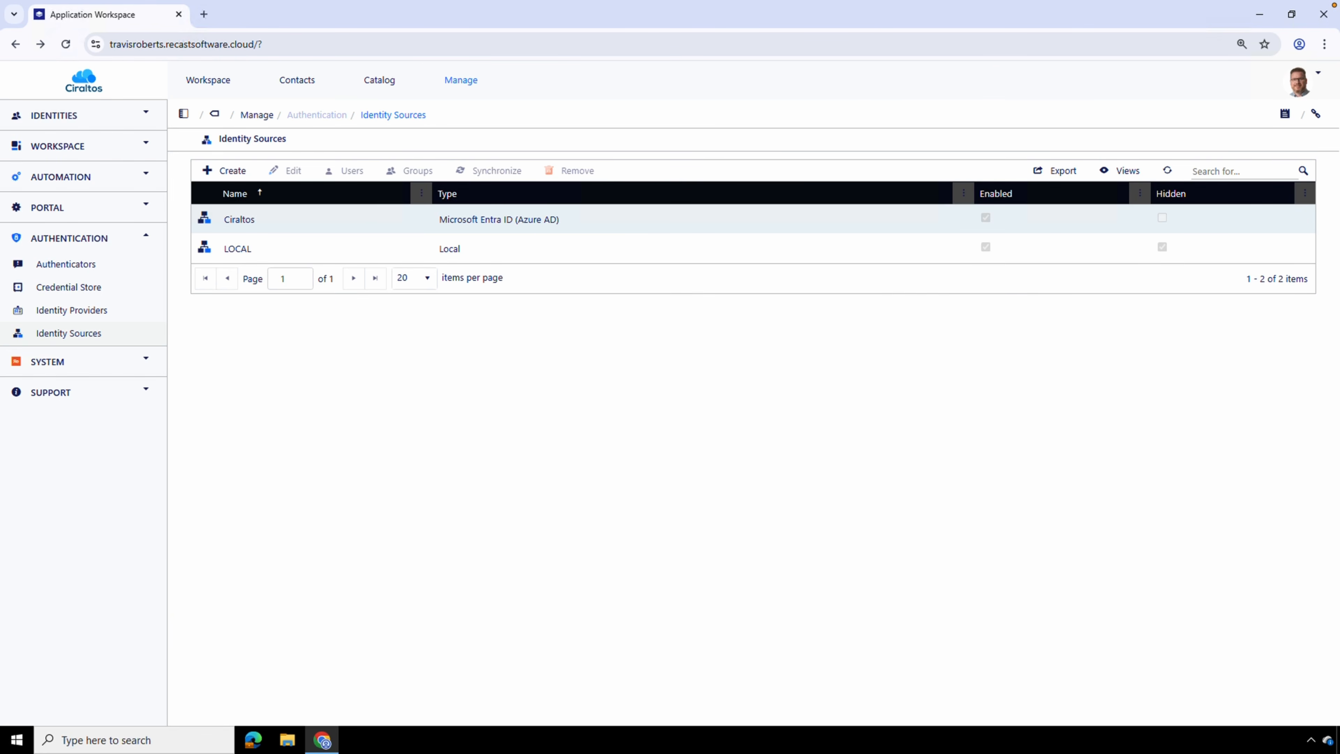
Open the automation connectors, examine the full list of types offered for a new connector, and cancel its creation
{"action": "left_click", "coordinate": [258, 115]}
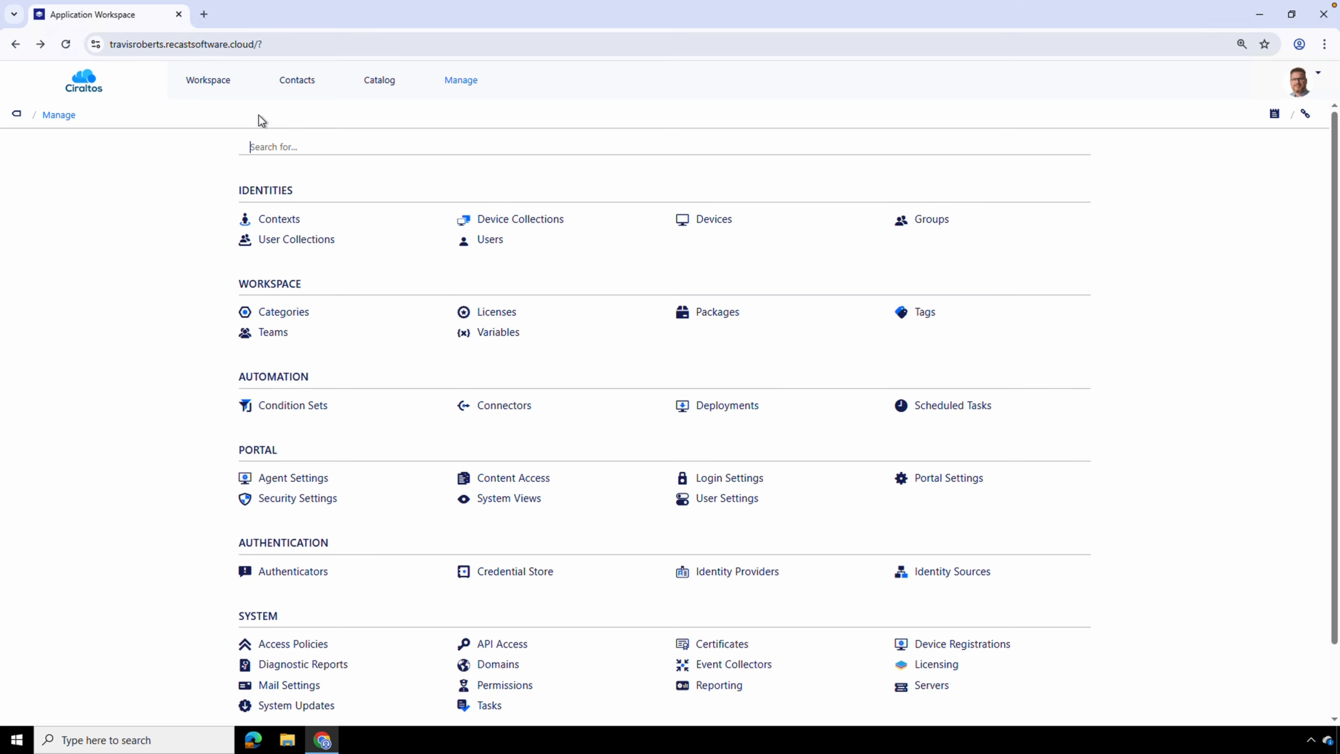
{"action": "left_click", "coordinate": [502, 405]}
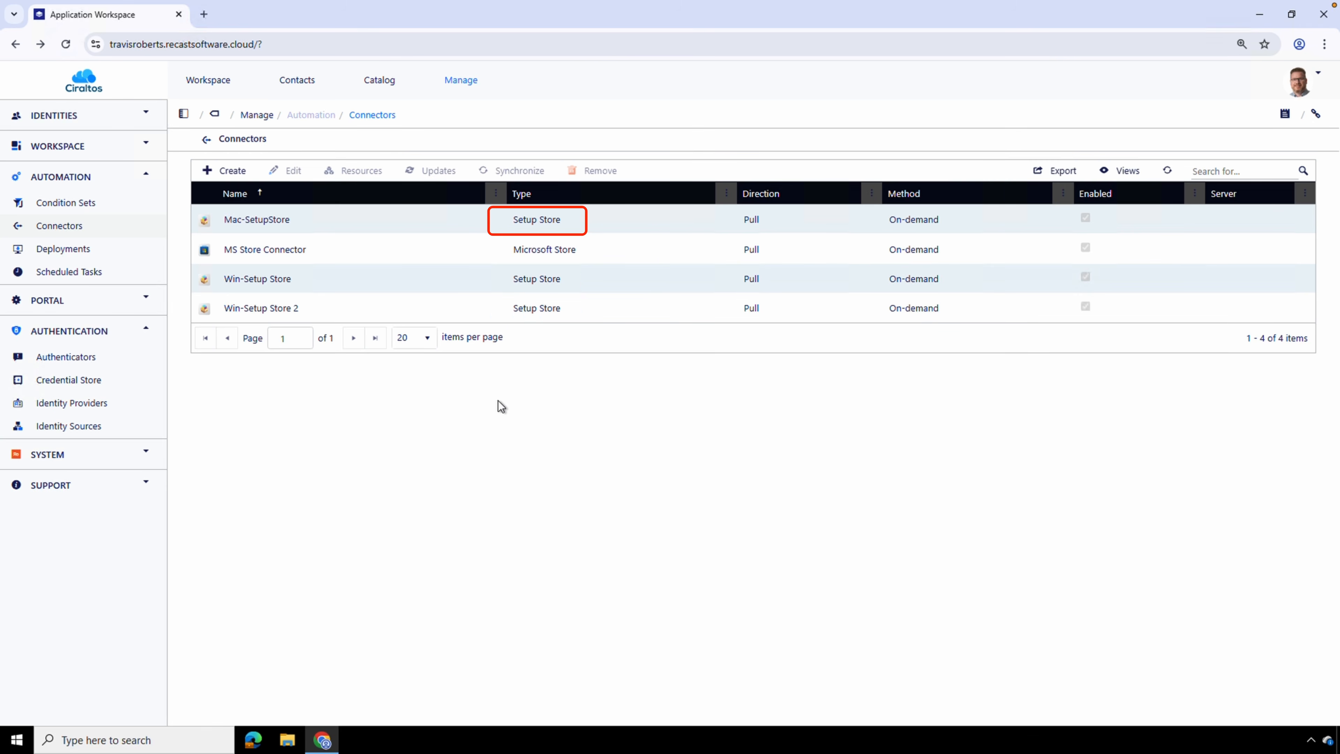
{"action": "left_click", "coordinate": [237, 174]}
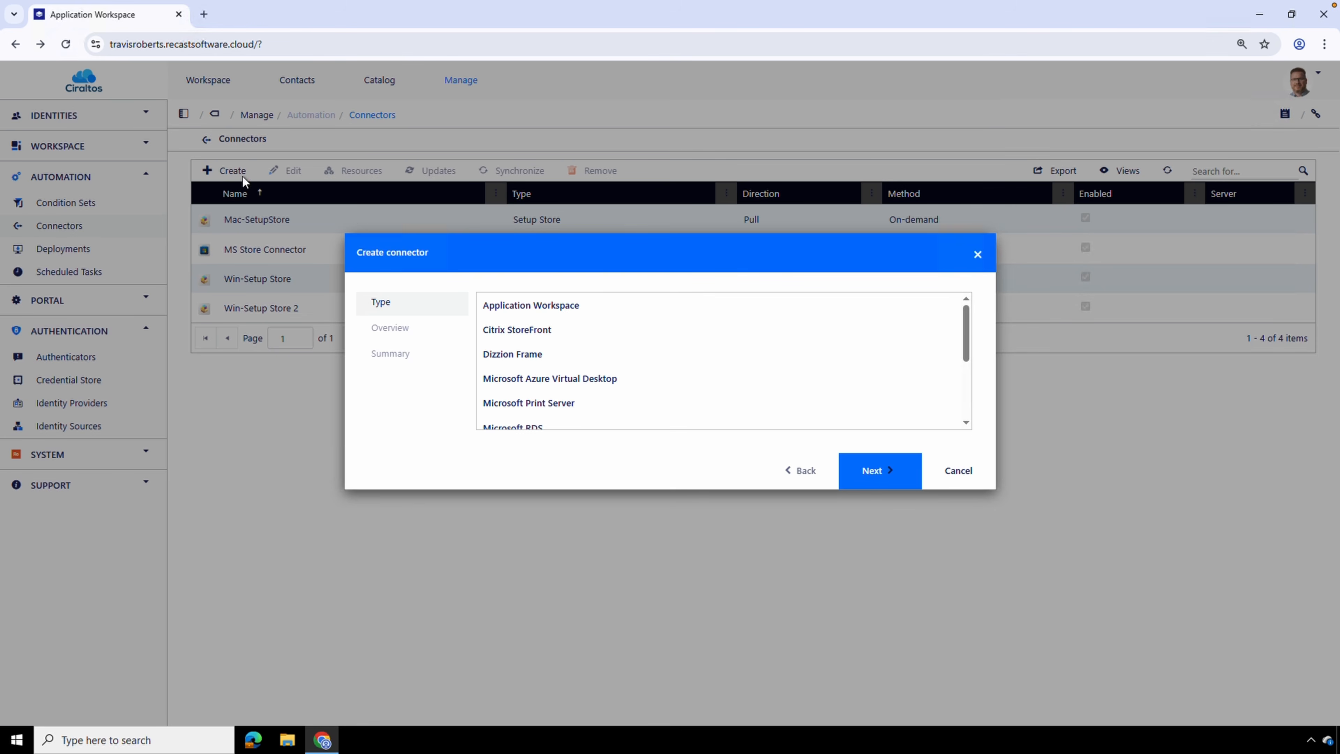
{"action": "scroll", "coordinate": [890, 384], "scroll_direction": "down", "scroll_amount": 1}
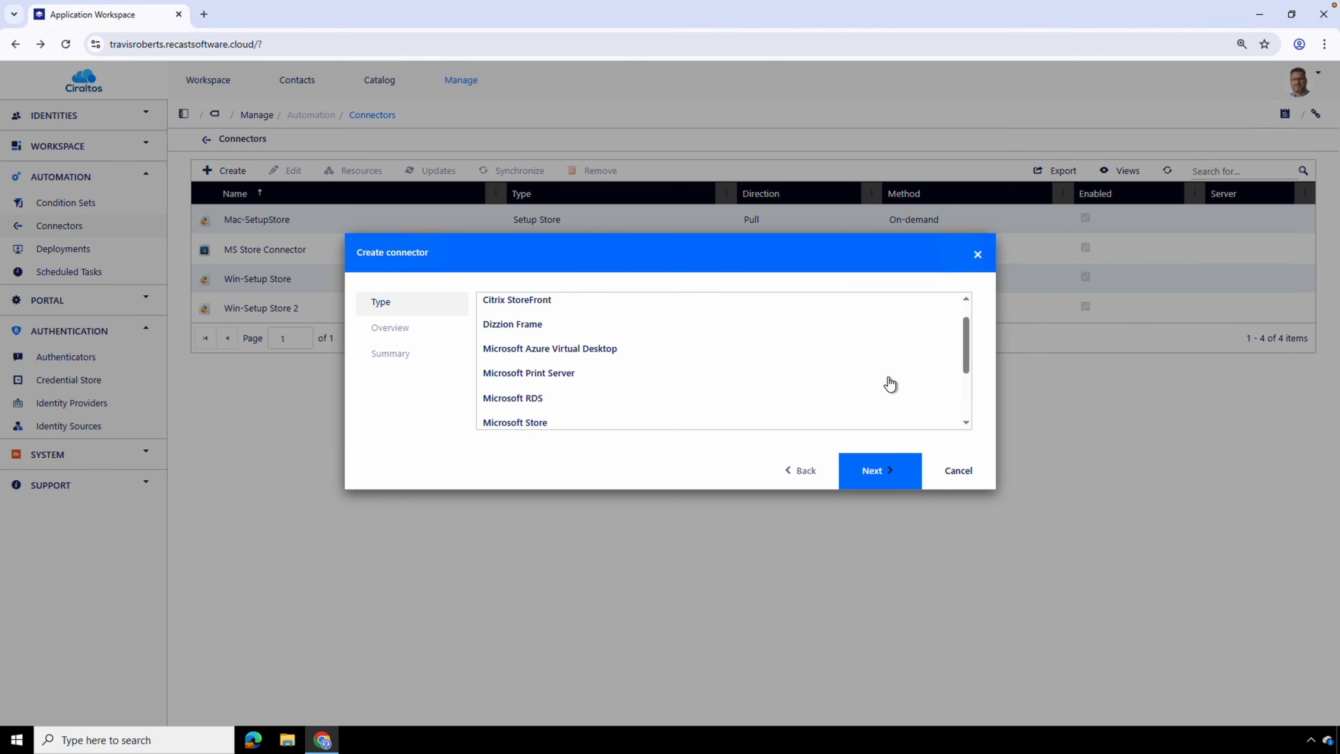
{"action": "scroll", "coordinate": [890, 385], "scroll_direction": "down", "scroll_amount": 3}
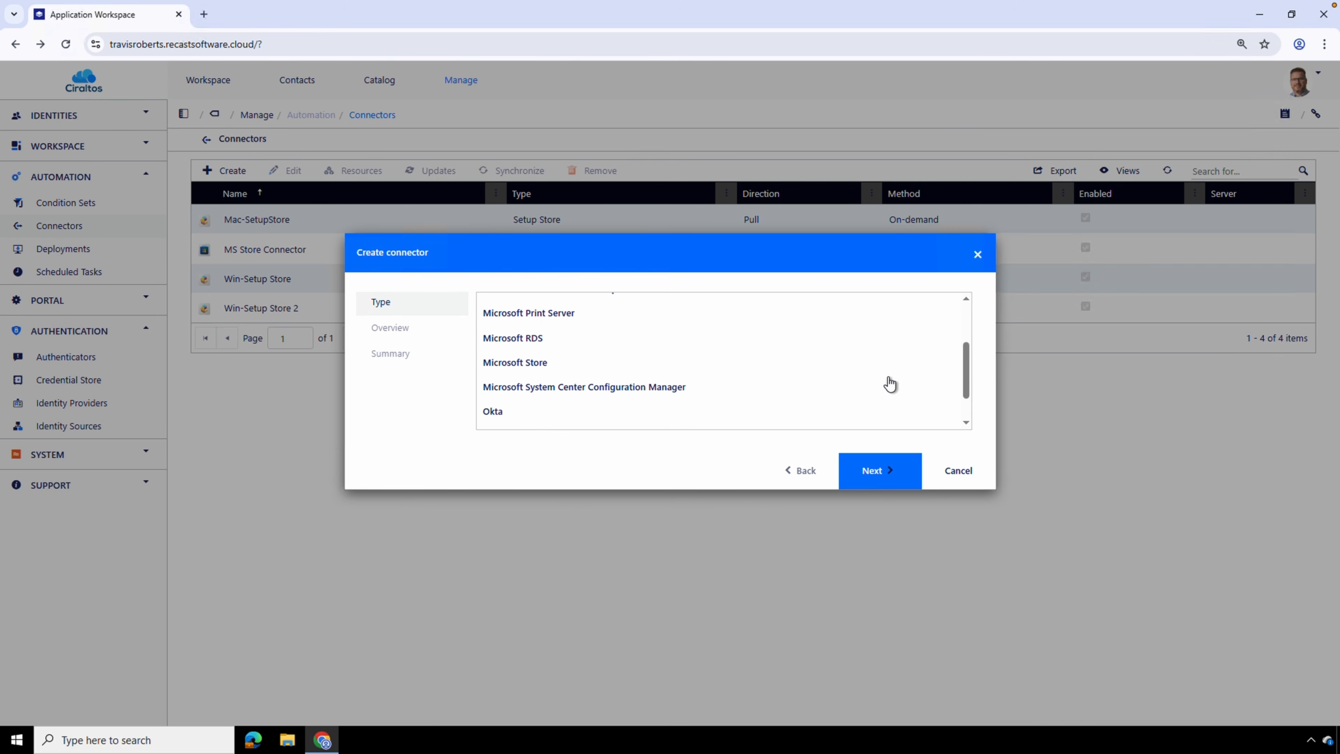
{"action": "scroll", "coordinate": [890, 385], "scroll_direction": "down", "scroll_amount": 1}
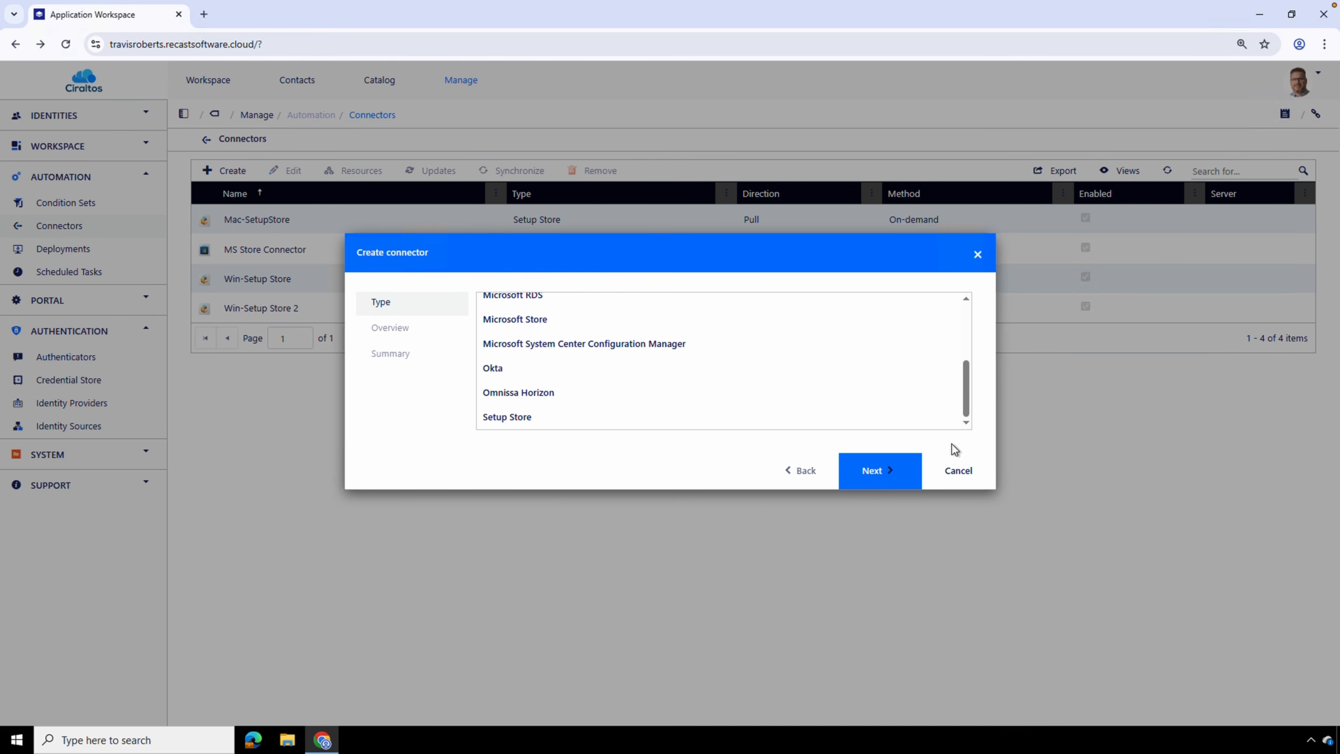
{"action": "left_click", "coordinate": [958, 470]}
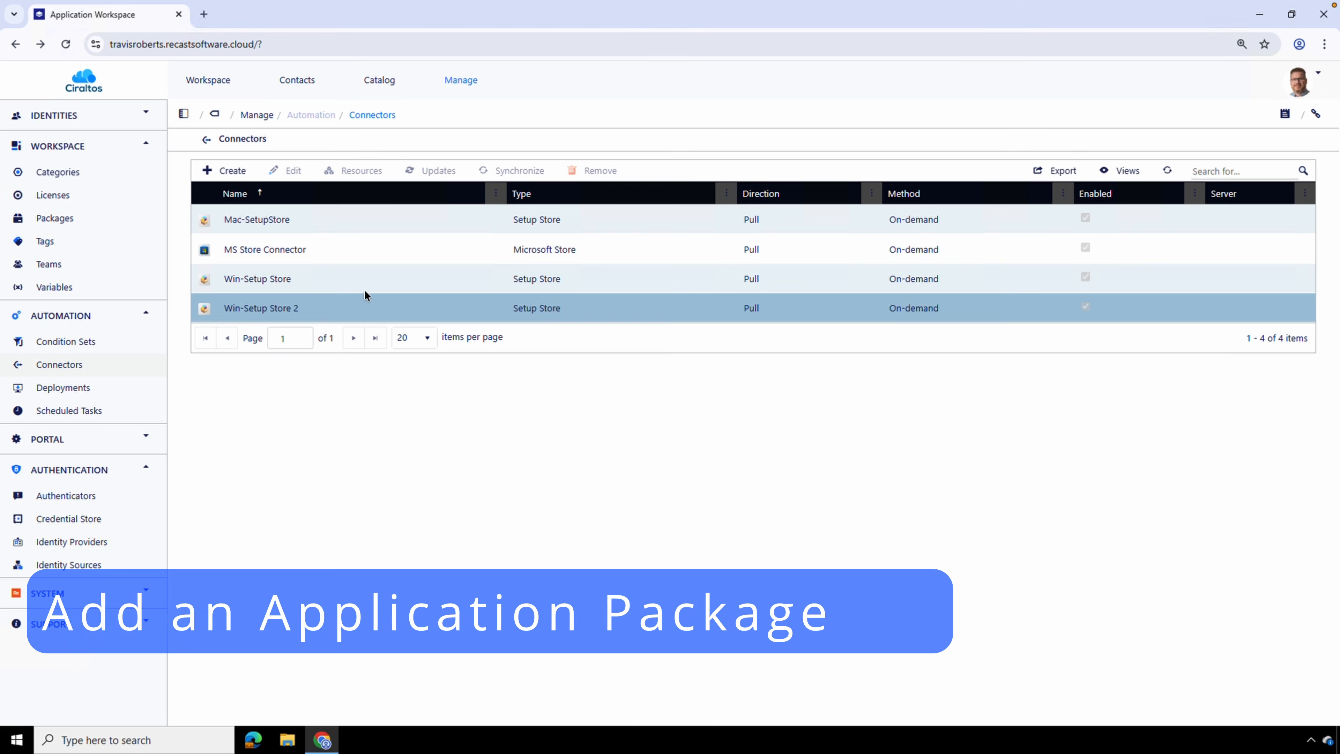
Open the resources of the Win-Setup Store connector and search them for adobe
{"action": "double_click", "coordinate": [363, 279]}
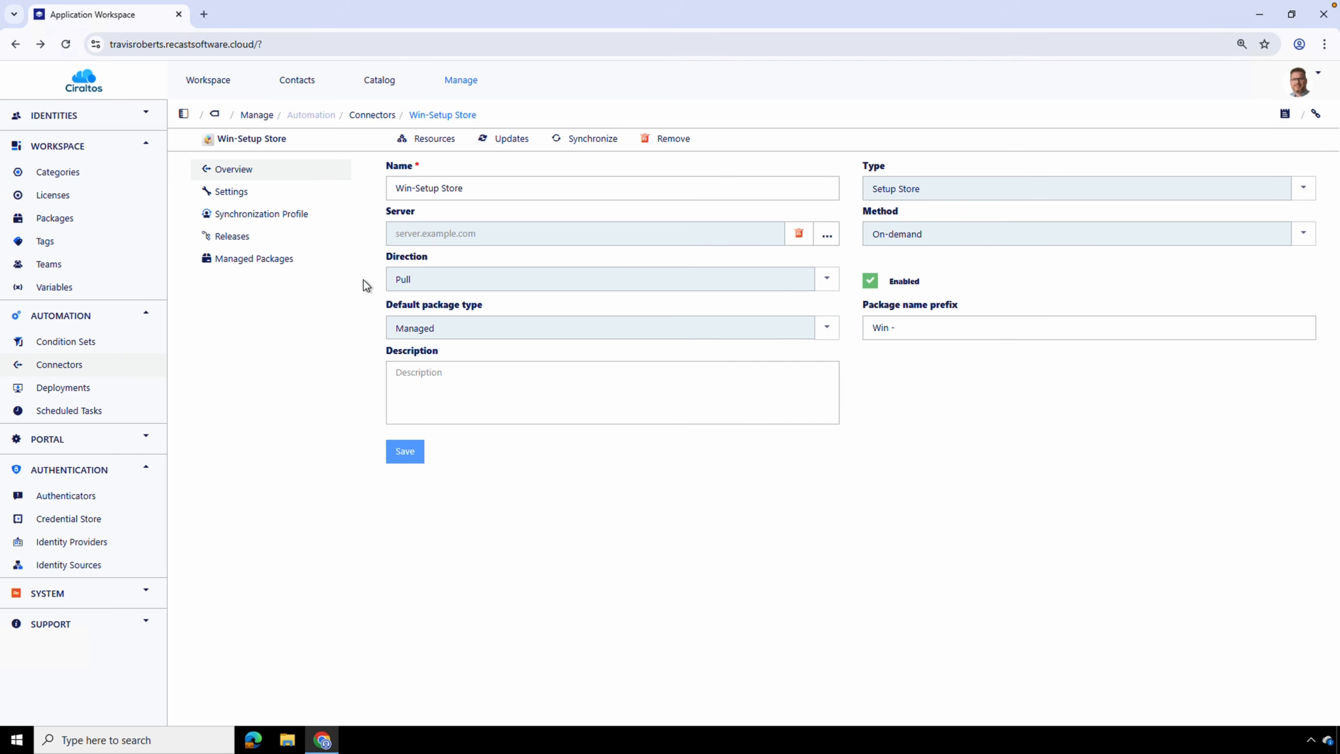
{"action": "left_click", "coordinate": [432, 138]}
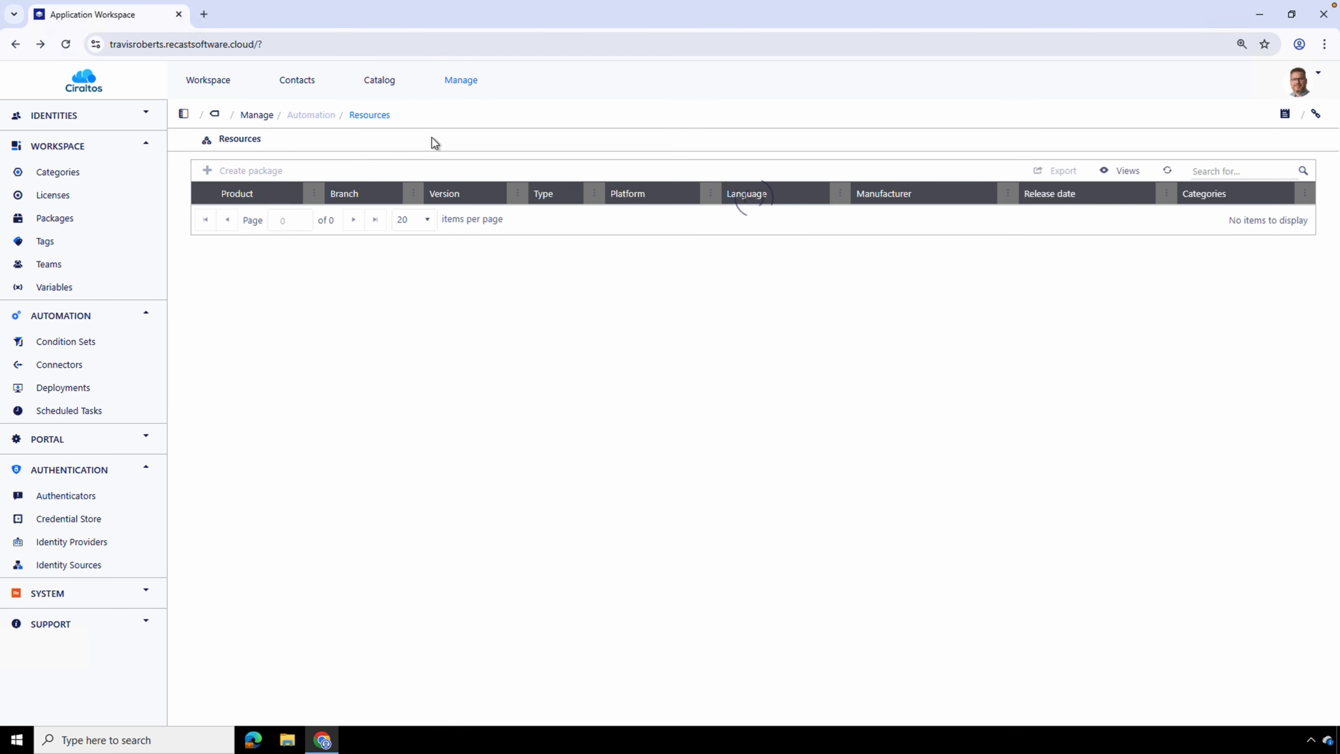
{"action": "type", "text": "adobe"}
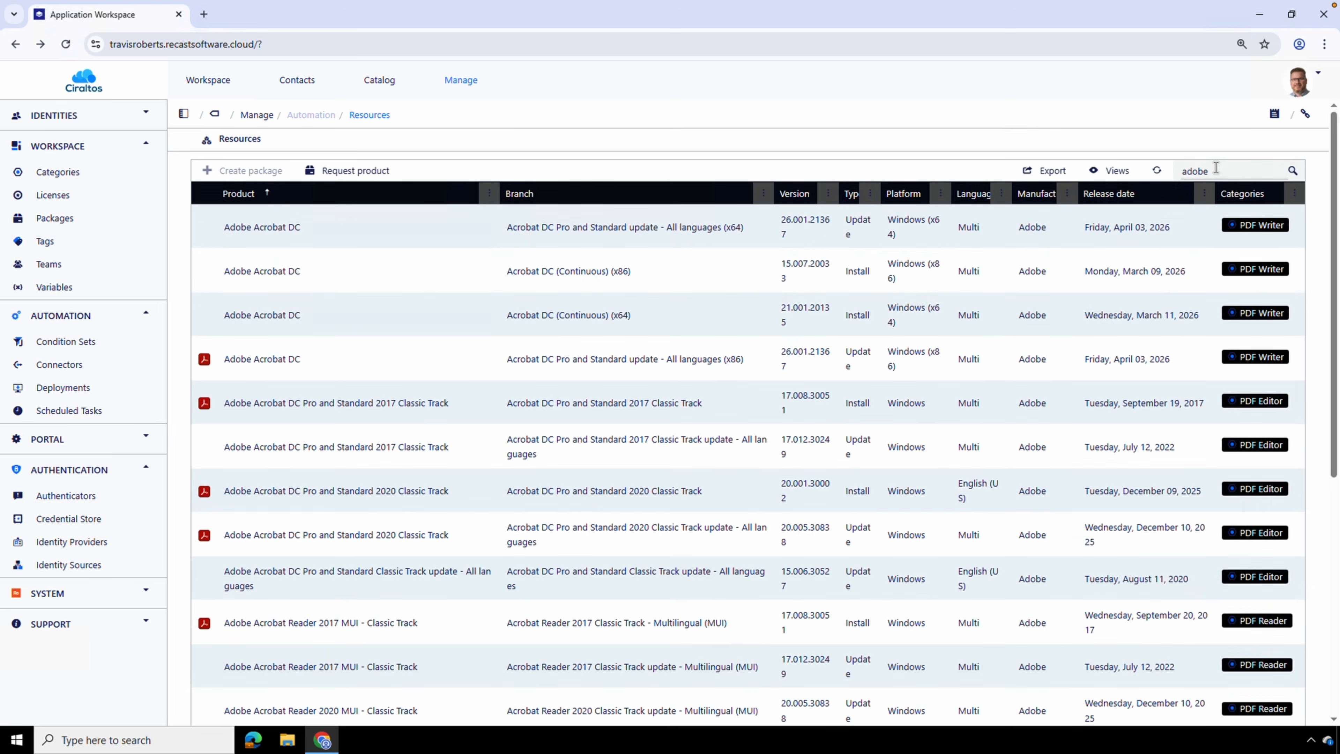
Search the connector's resources for Salesforce and Power BI products, and clear the search
{"action": "key", "text": "BackSpace"}
{"action": "key", "text": "BackSpace"}
{"action": "key", "text": "BackSpace"}
{"action": "key", "text": "BackSpace"}
{"action": "key", "text": "BackSpace"}
{"action": "type", "text": "sales"}
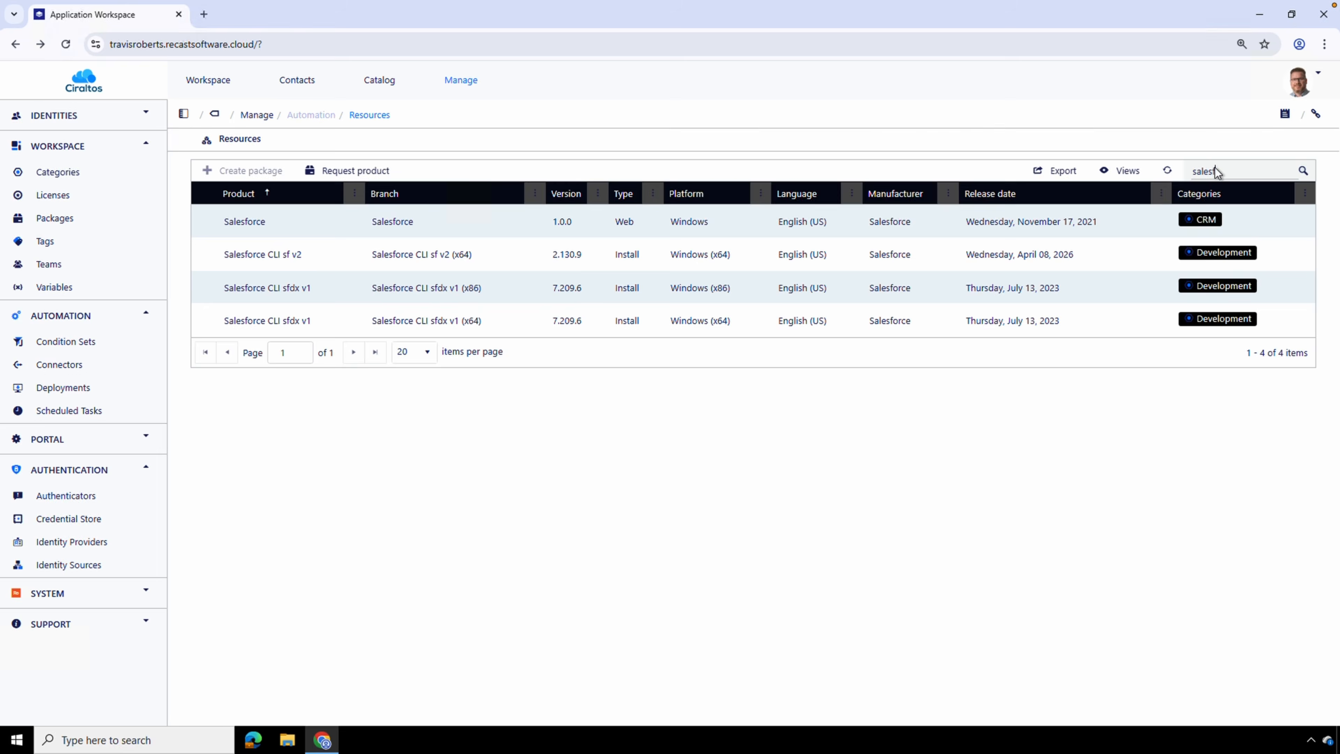
{"action": "key", "text": "BackSpace"}
{"action": "key", "text": "BackSpace"}
{"action": "key", "text": "BackSpace"}
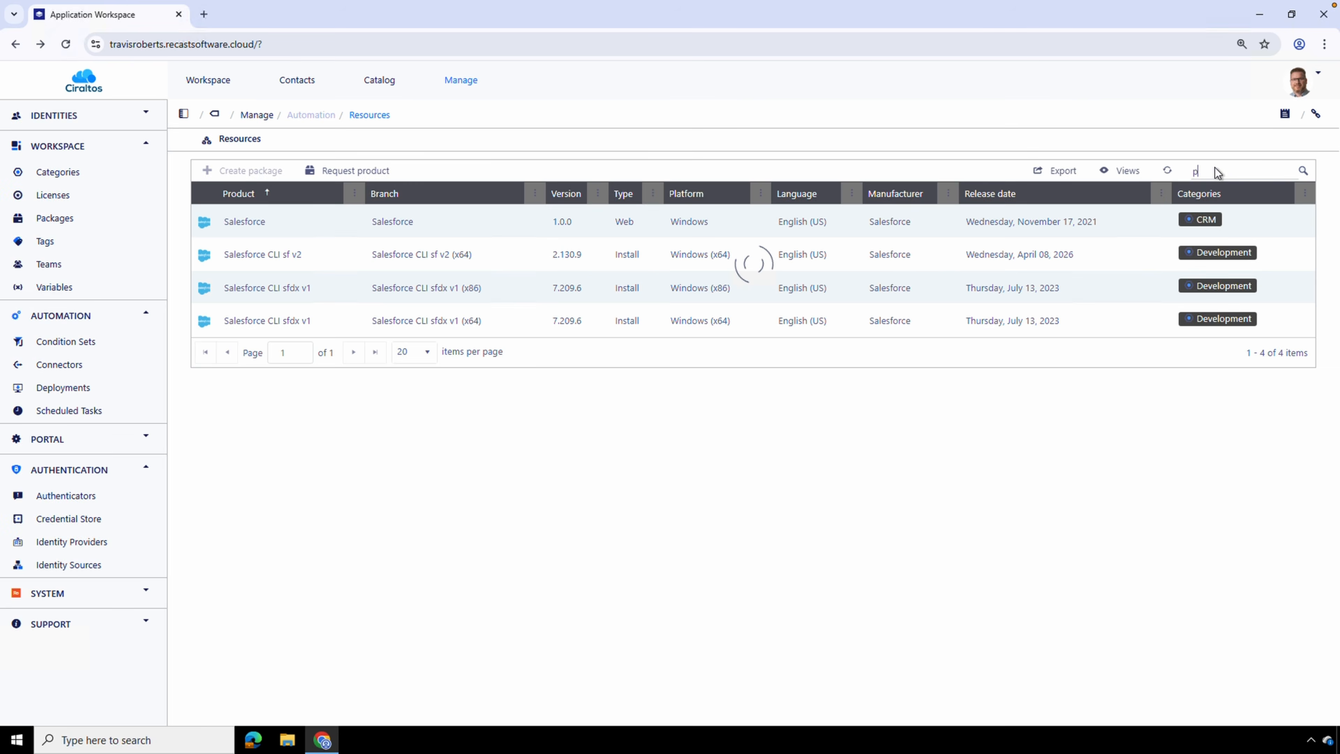
{"action": "type", "text": "power bi"}
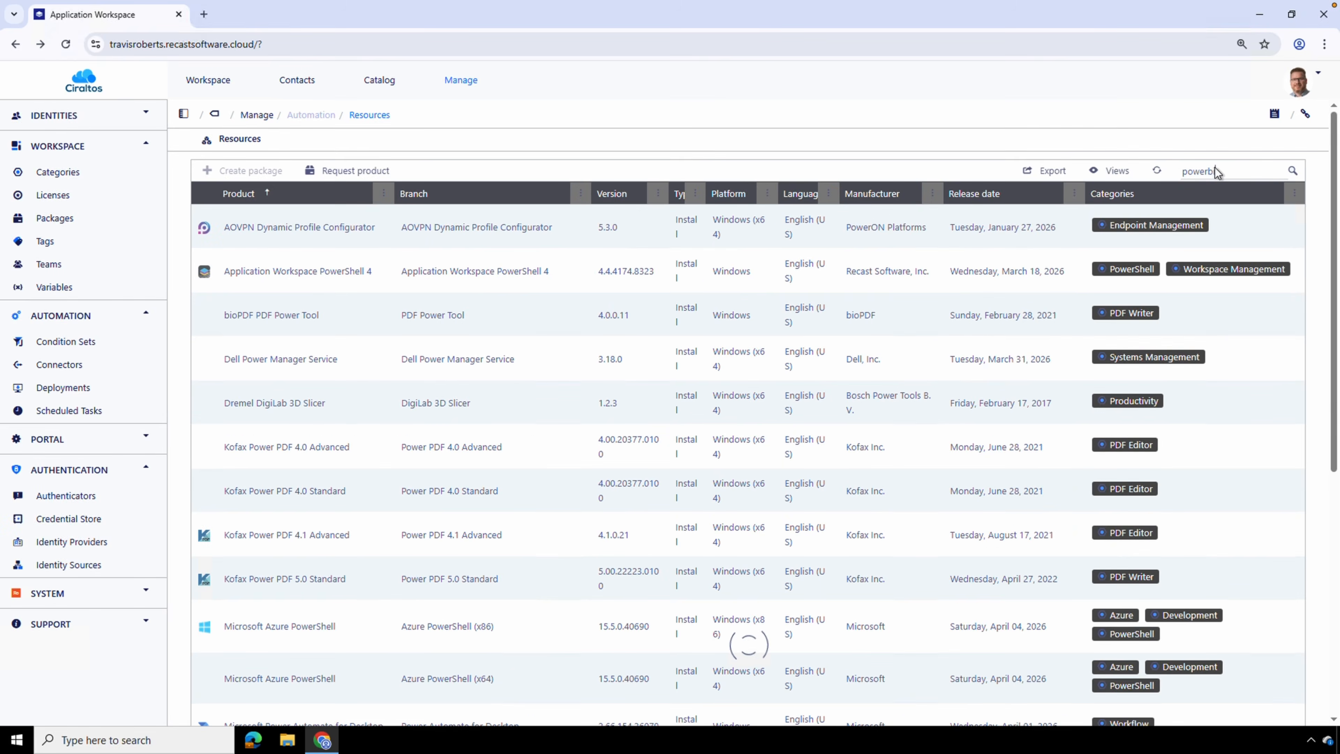
{"action": "key", "text": "BackSpace"}
{"action": "key", "text": "BackSpace"}
{"action": "key", "text": "BackSpace"}
{"action": "key", "text": "BackSpace"}
{"action": "key", "text": "BackSpace"}
{"action": "key", "text": "BackSpace"}
{"action": "key", "text": "BackSpace"}
{"action": "key", "text": "BackSpace"}
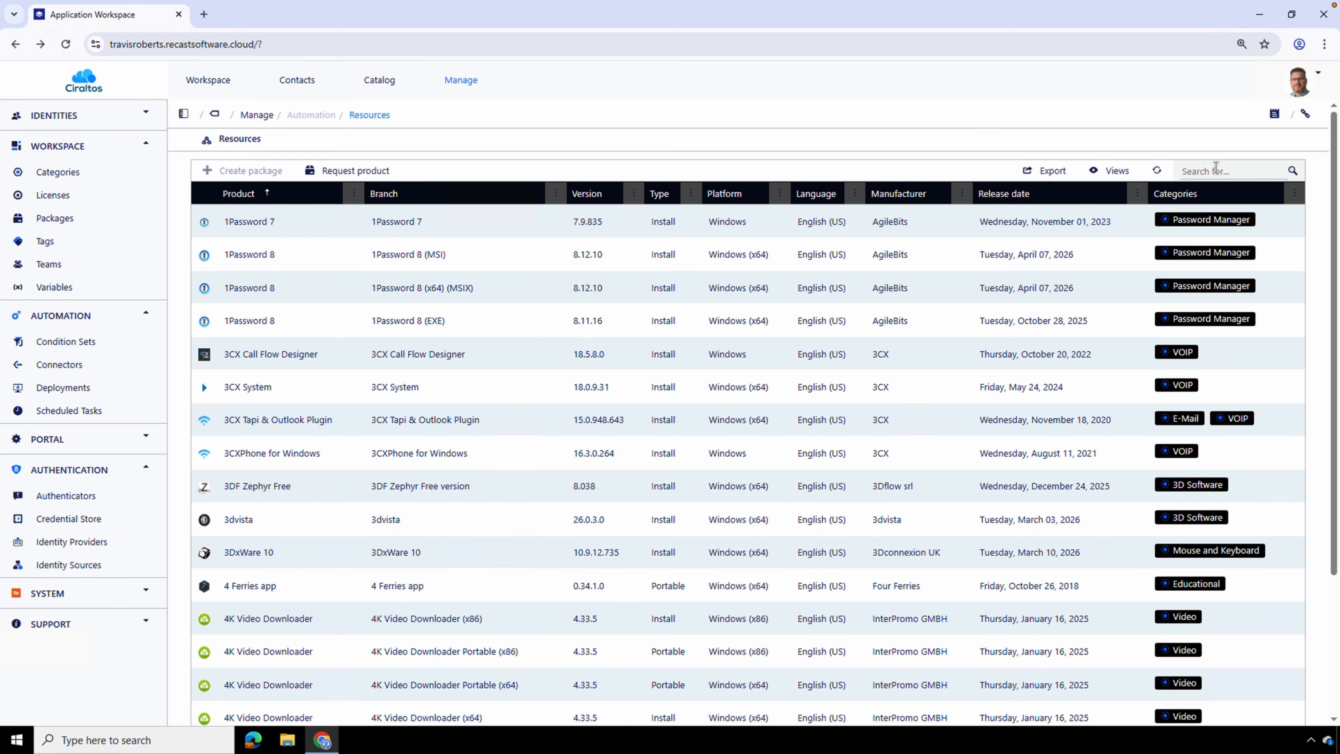
Search the resources for Notepad++ and start creating a package from the Notepad++ (x64) (MSI) entry
{"action": "type", "text": "Notepad++"}
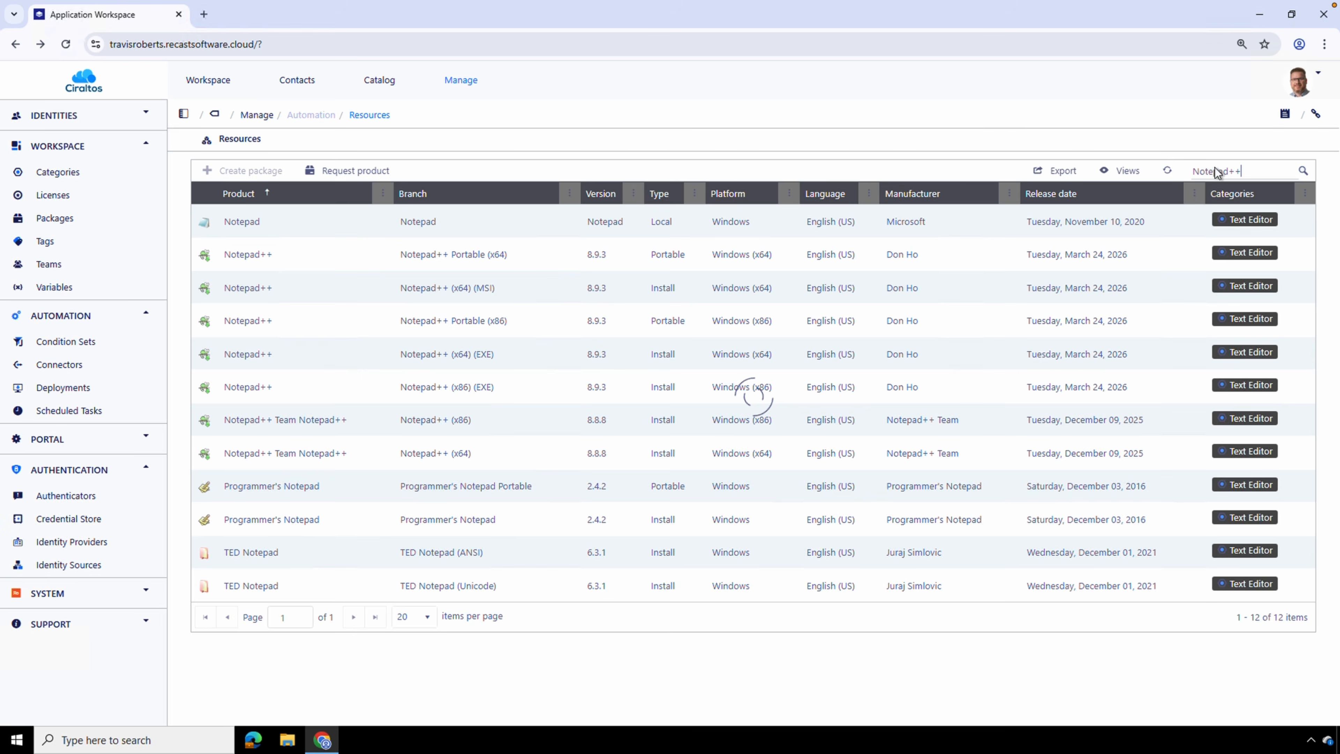
{"action": "left_click", "coordinate": [685, 265]}
{"action": "left_click", "coordinate": [684, 265]}
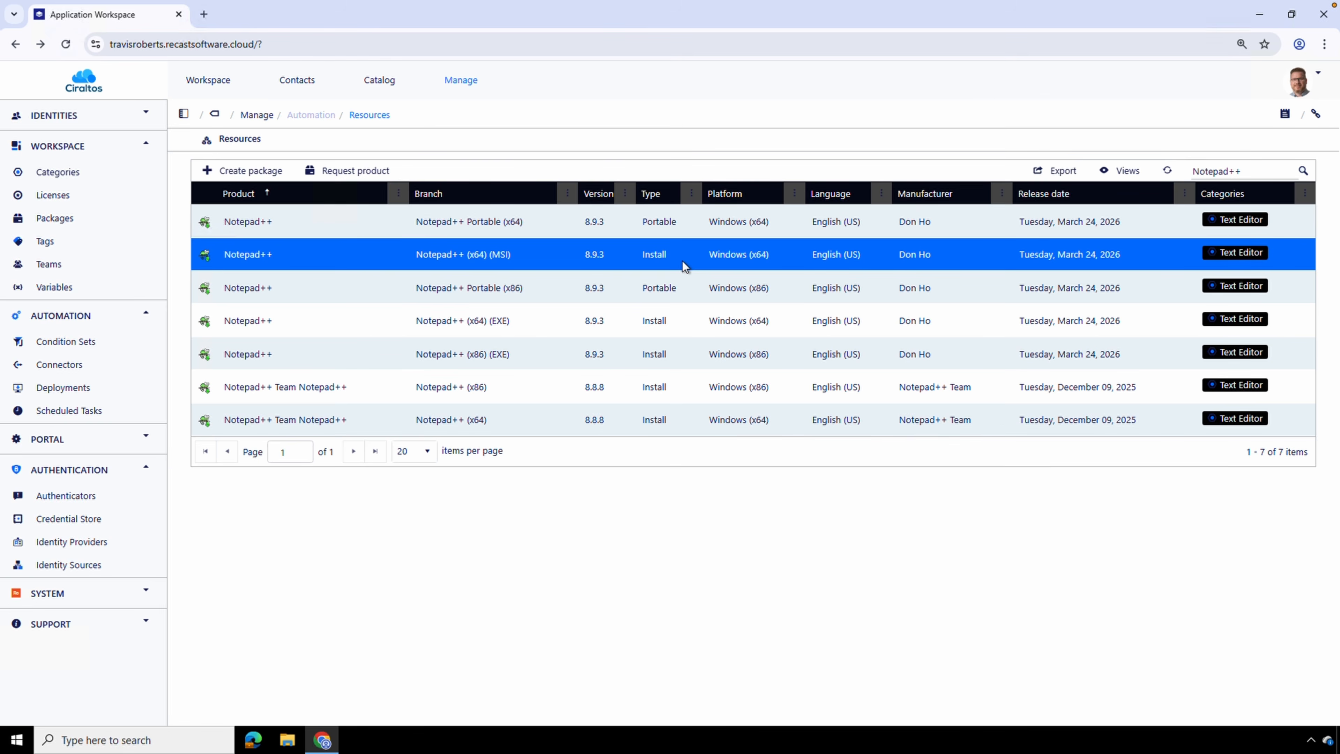
{"action": "left_click", "coordinate": [261, 171]}
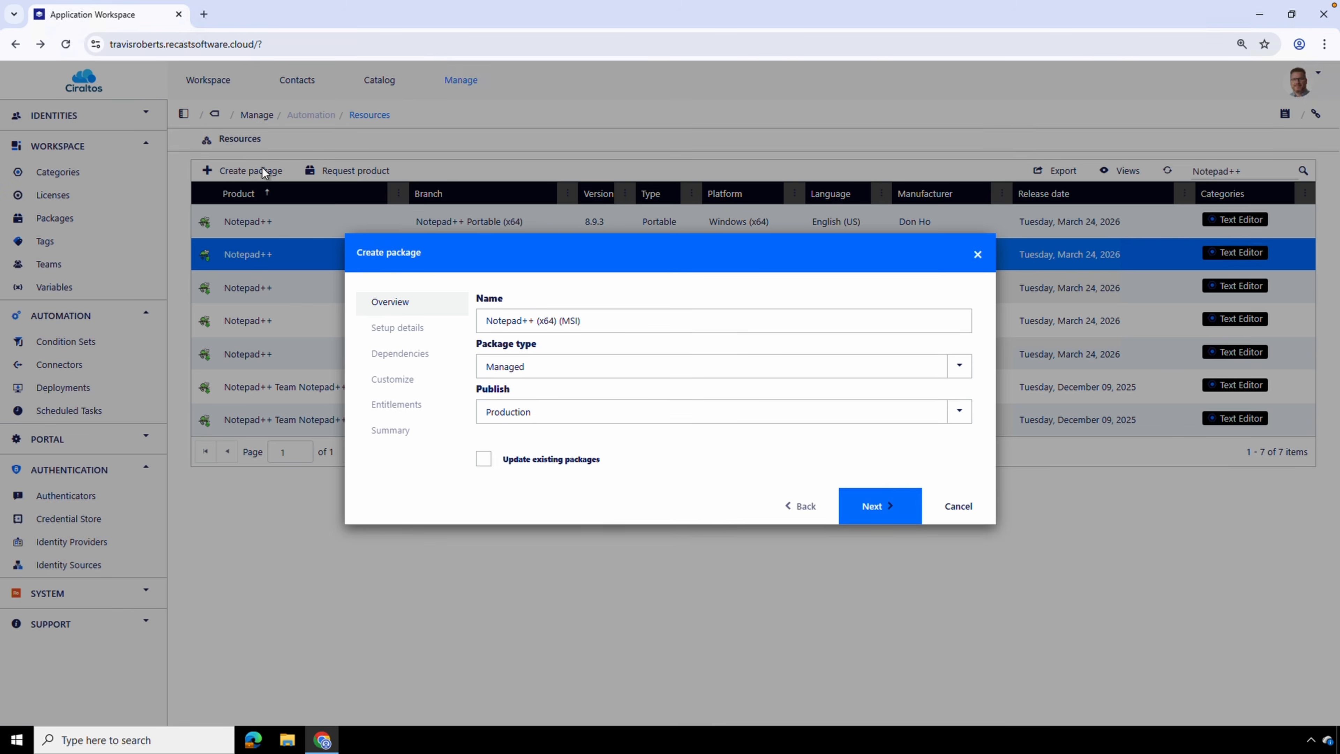
Keep the package's publish stage at Production and advance past the setup details and dependencies to the customization stage
{"action": "left_click", "coordinate": [767, 418]}
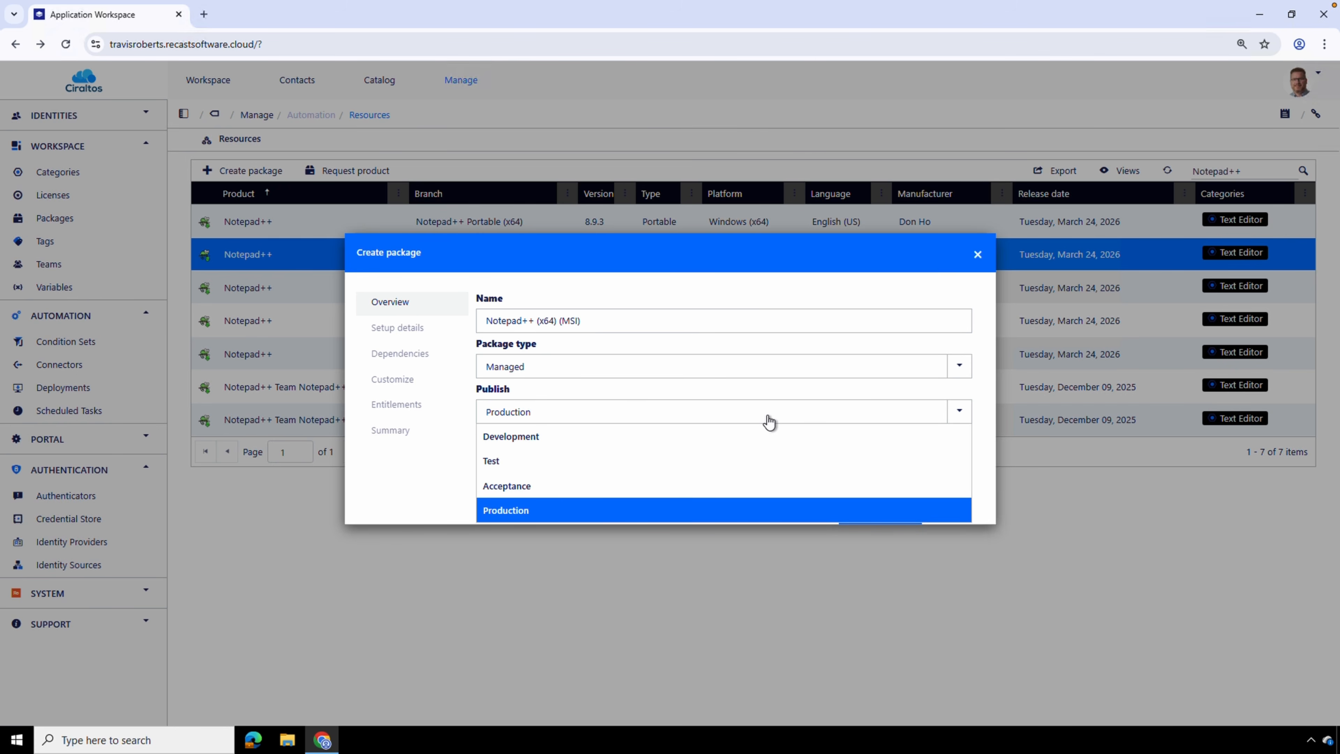
{"action": "left_click", "coordinate": [769, 421]}
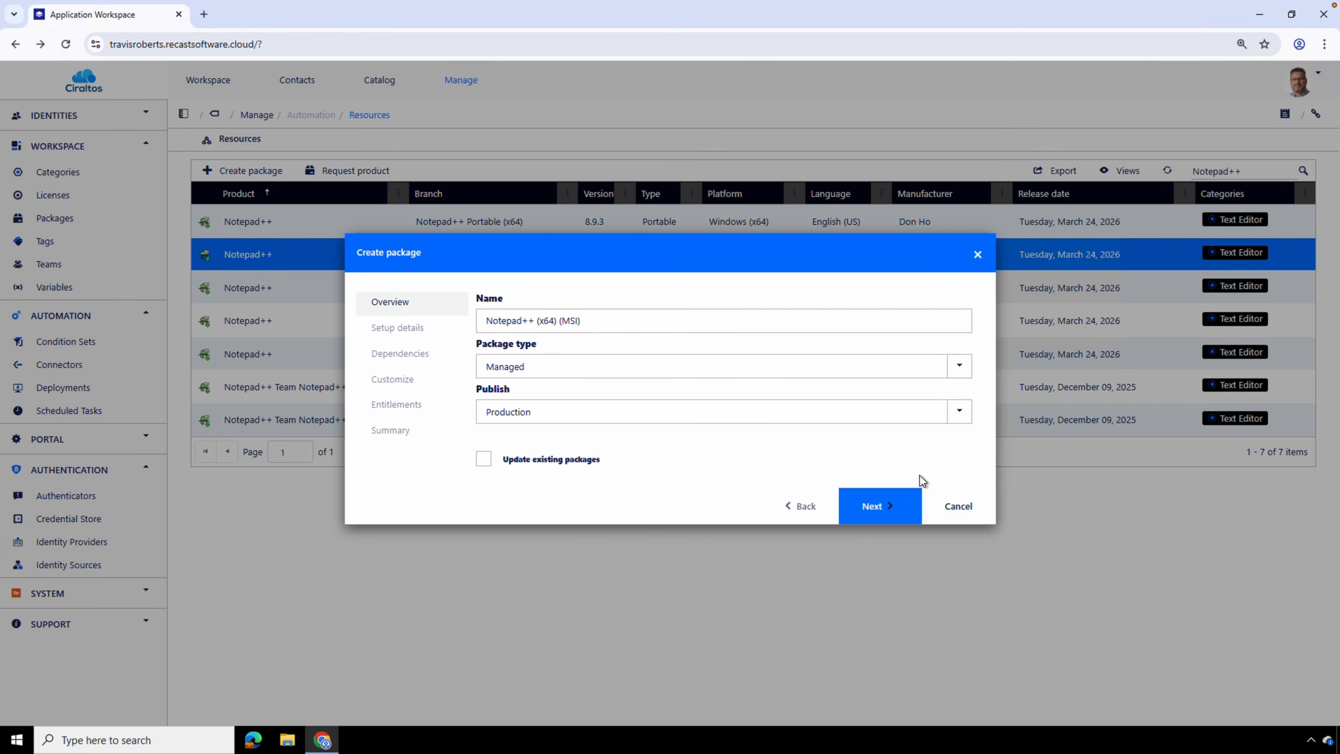
{"action": "left_click", "coordinate": [891, 507]}
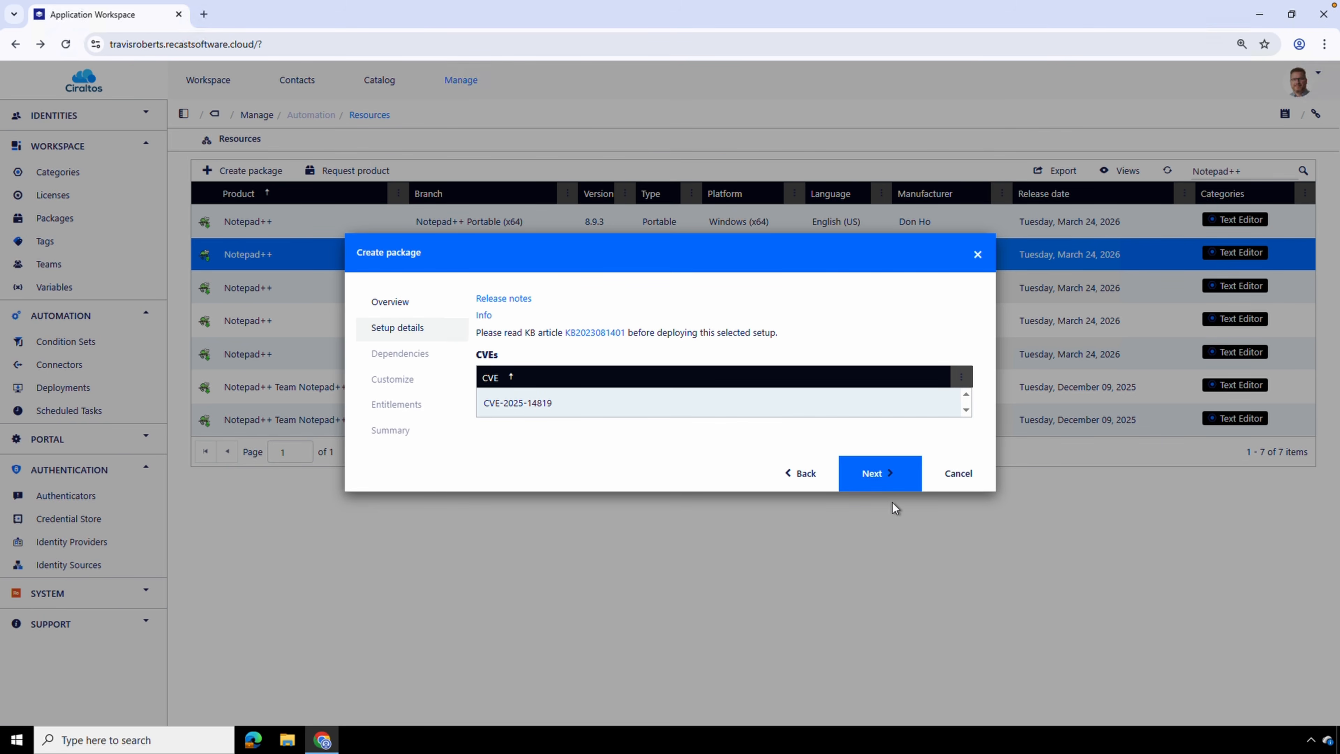
{"action": "left_click", "coordinate": [884, 475]}
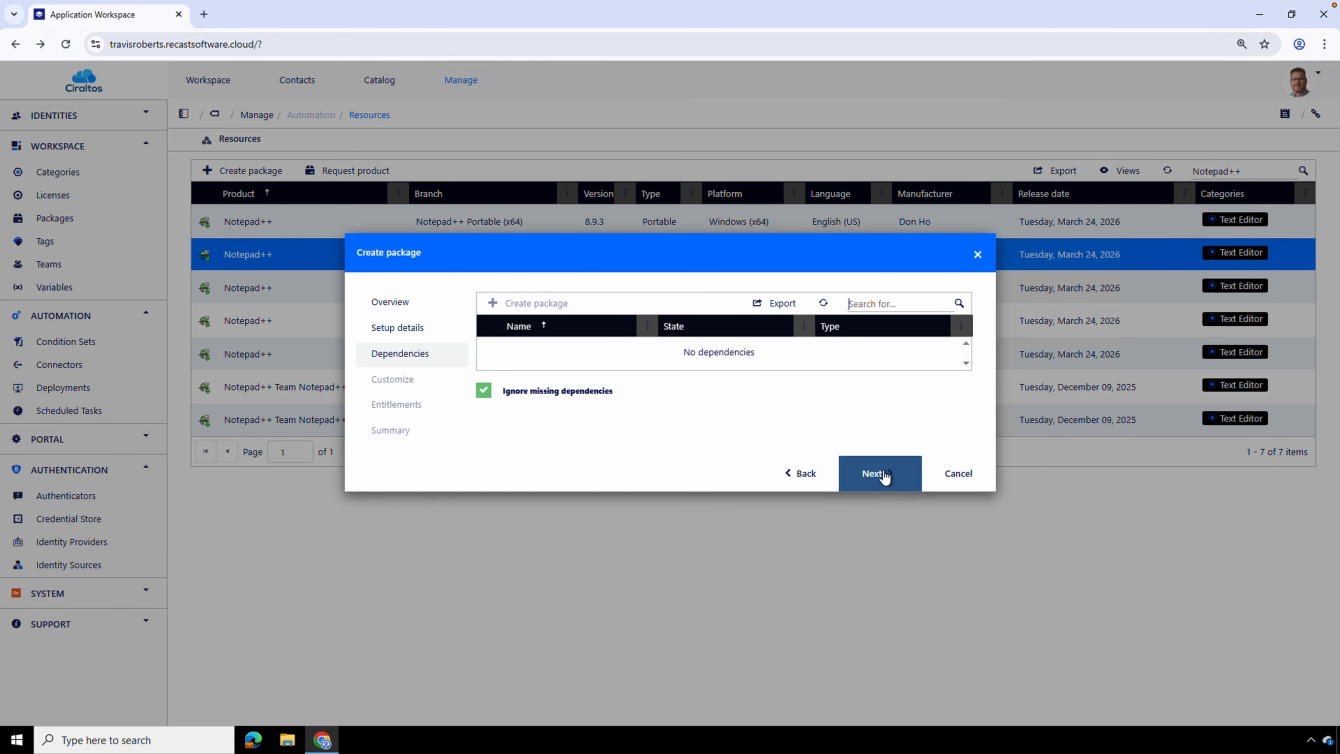
{"action": "left_click", "coordinate": [885, 475]}
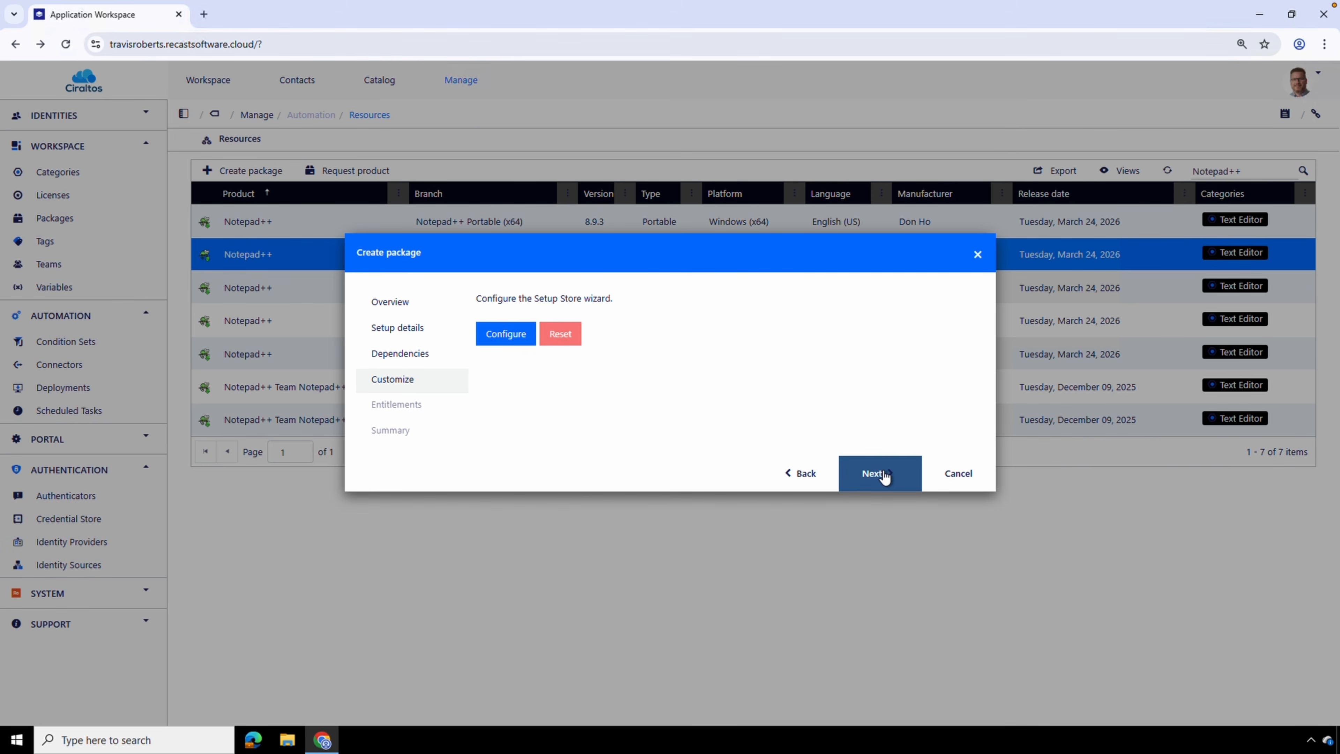
Examine the package's Setup Store configuration, including program entry, other properties and release notes, and leave it without saving
{"action": "left_click", "coordinate": [515, 340]}
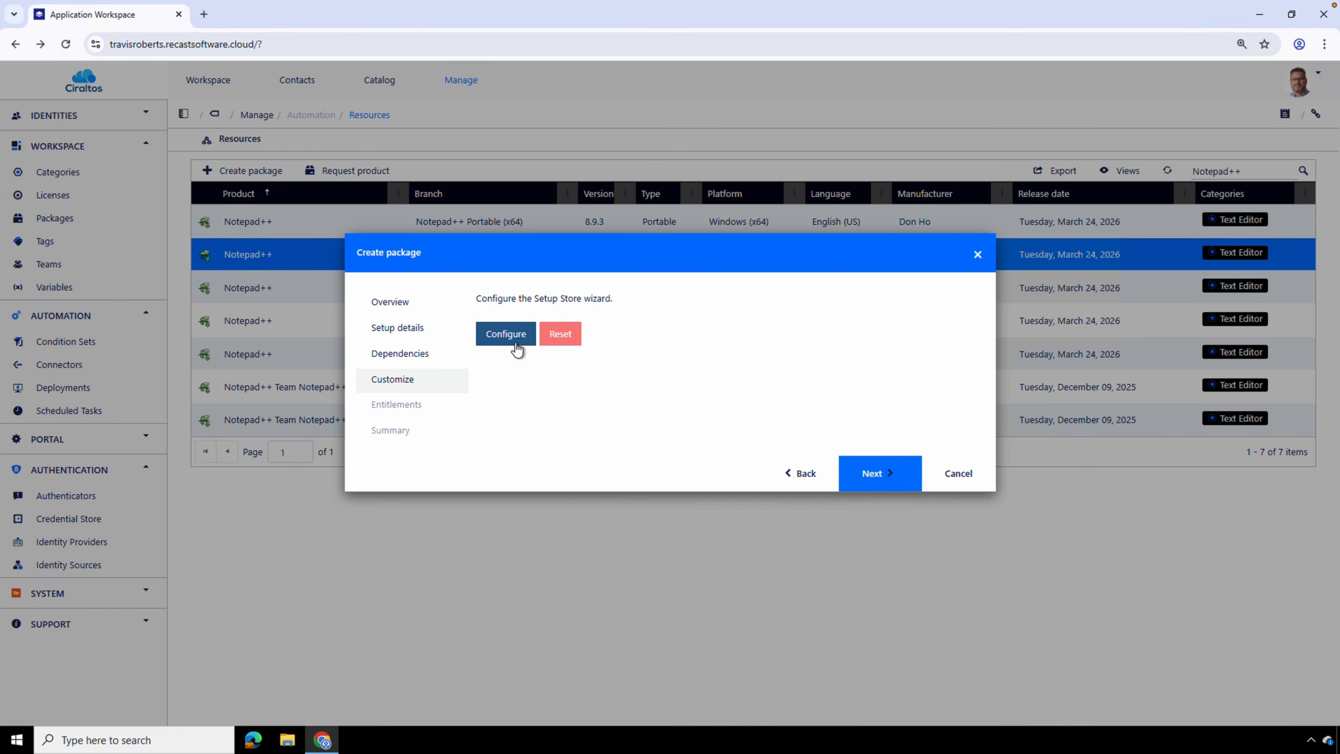
{"action": "left_click", "coordinate": [588, 305]}
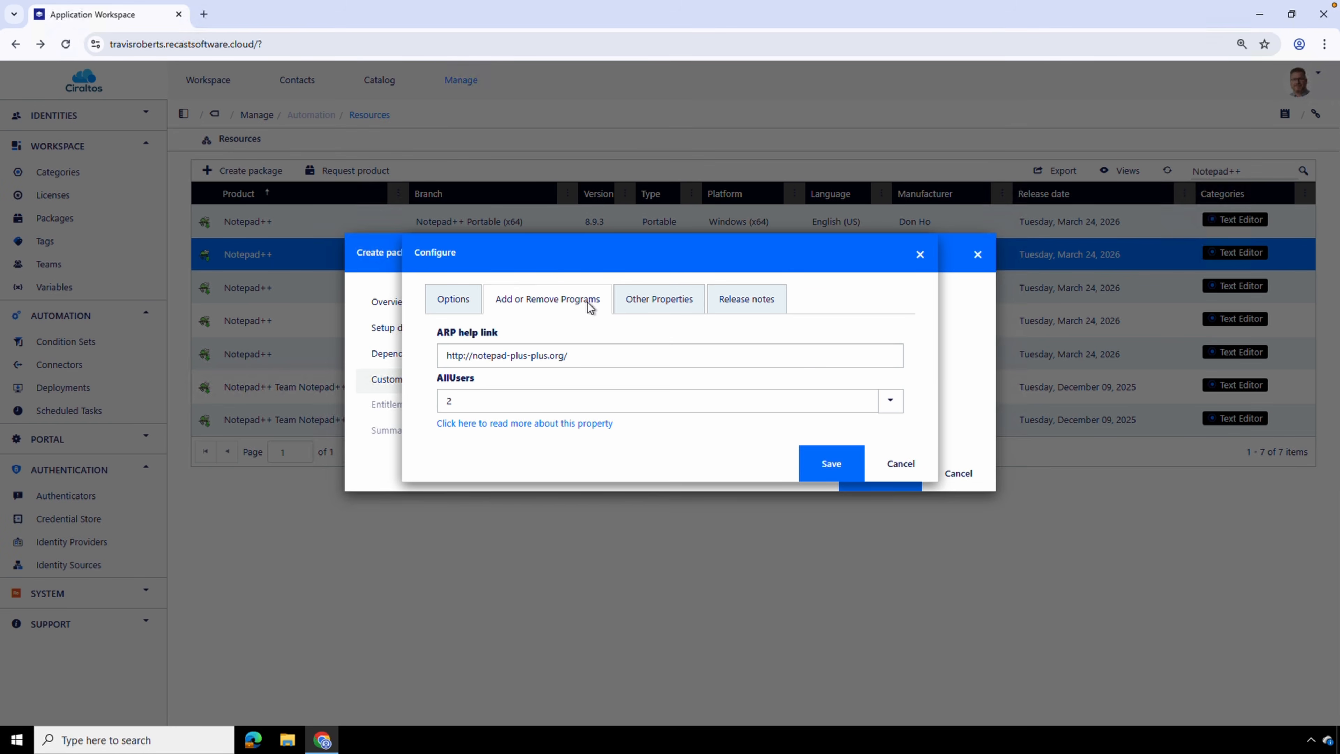
{"action": "left_click", "coordinate": [662, 306]}
{"action": "left_click", "coordinate": [744, 299]}
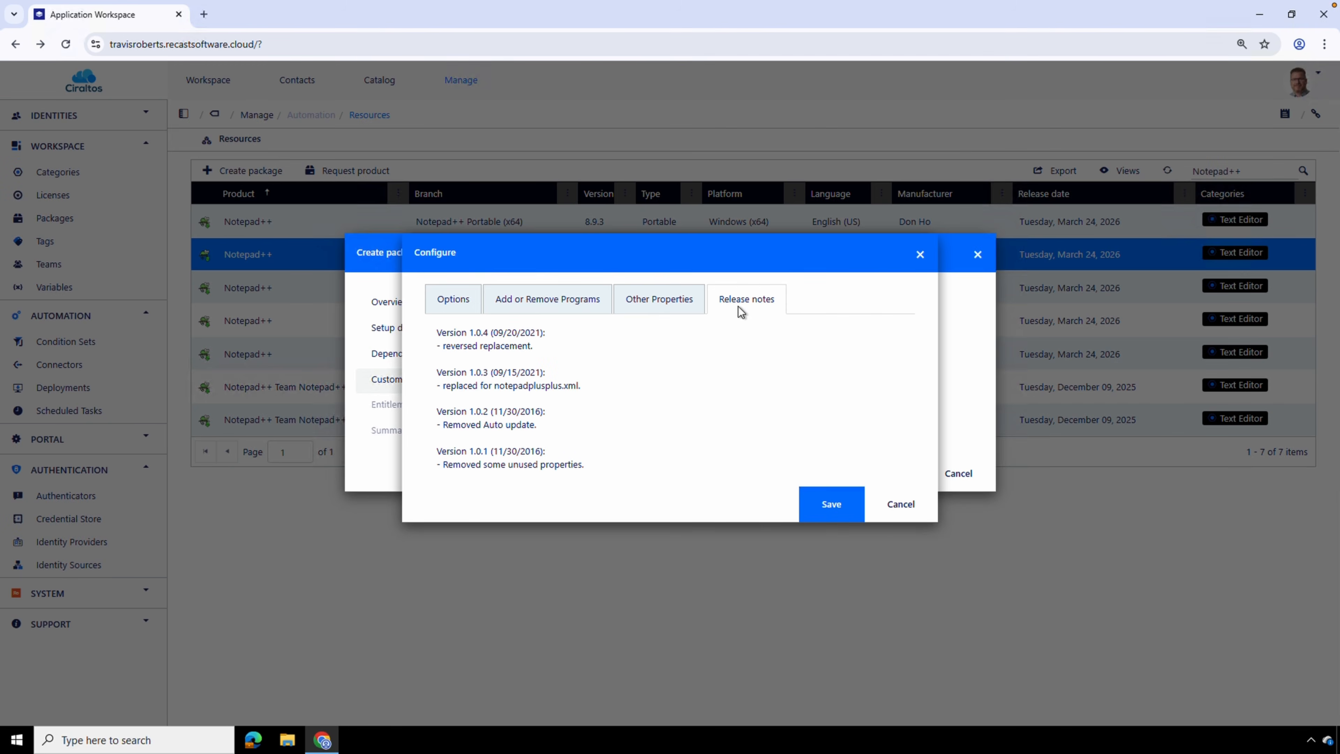
{"action": "left_click", "coordinate": [899, 506]}
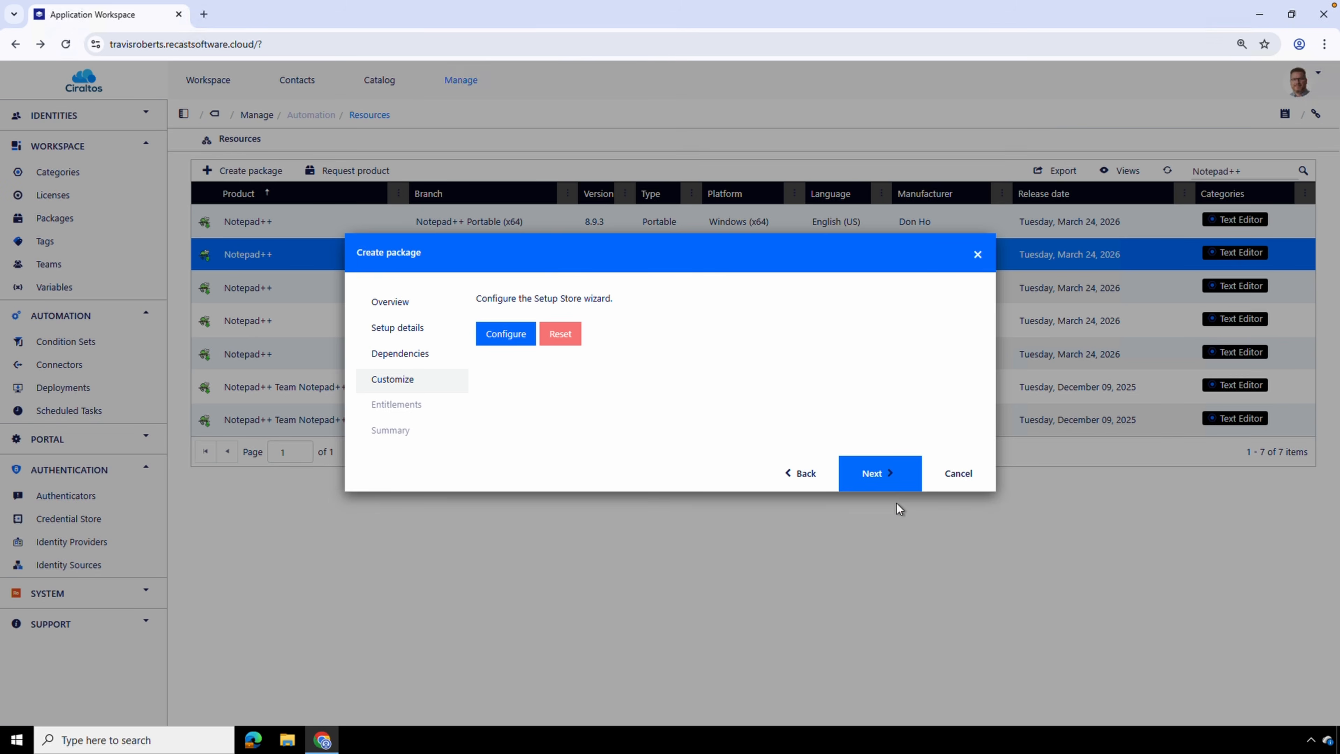
Advance to the entitlements, find the AVDUsers identity with avd, and keep its entitlement published to Catalog
{"action": "left_click", "coordinate": [896, 481]}
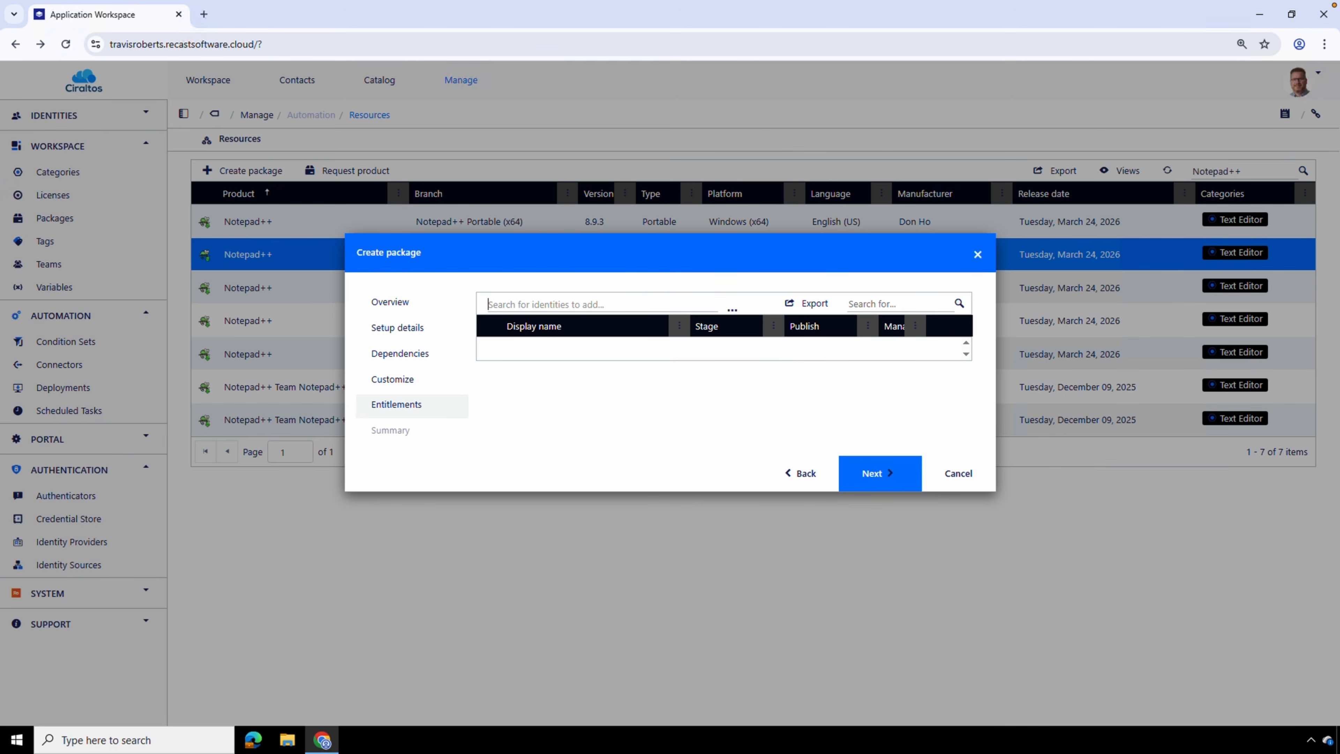
{"action": "type", "text": "avd"}
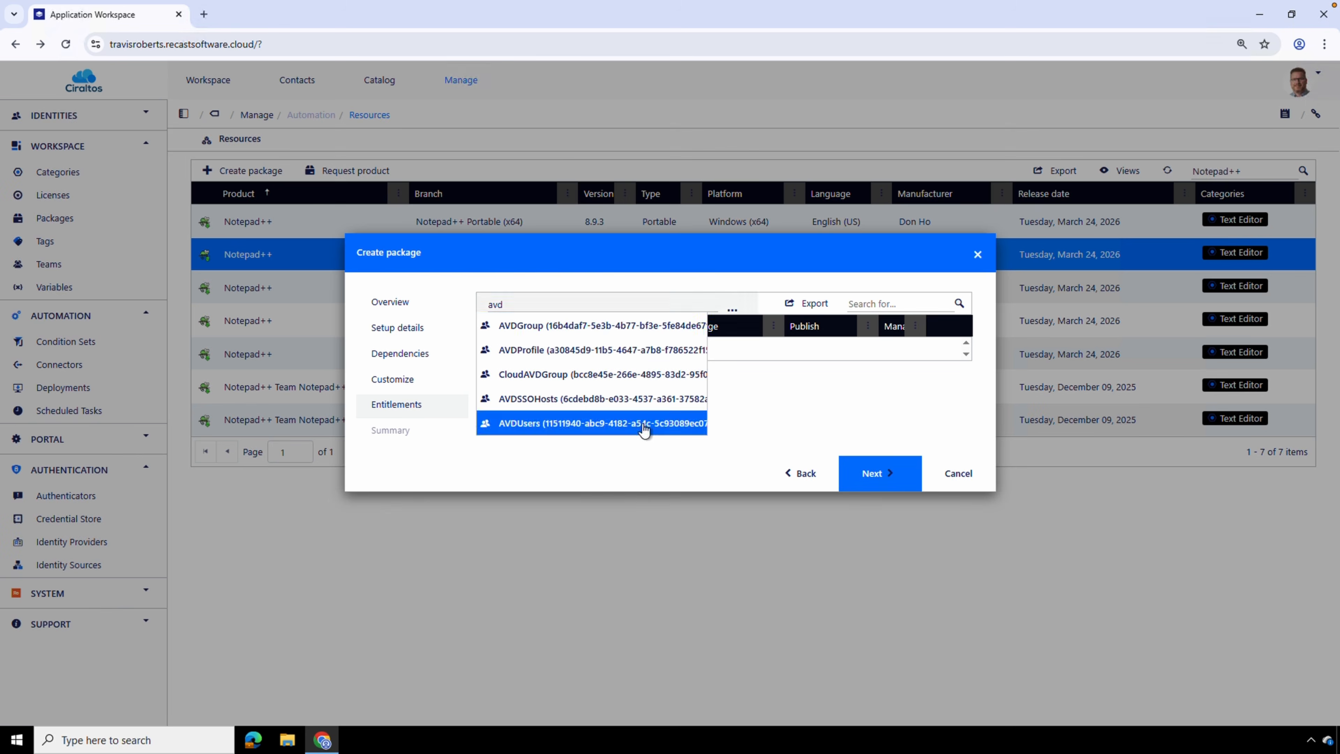
{"action": "left_click", "coordinate": [643, 430]}
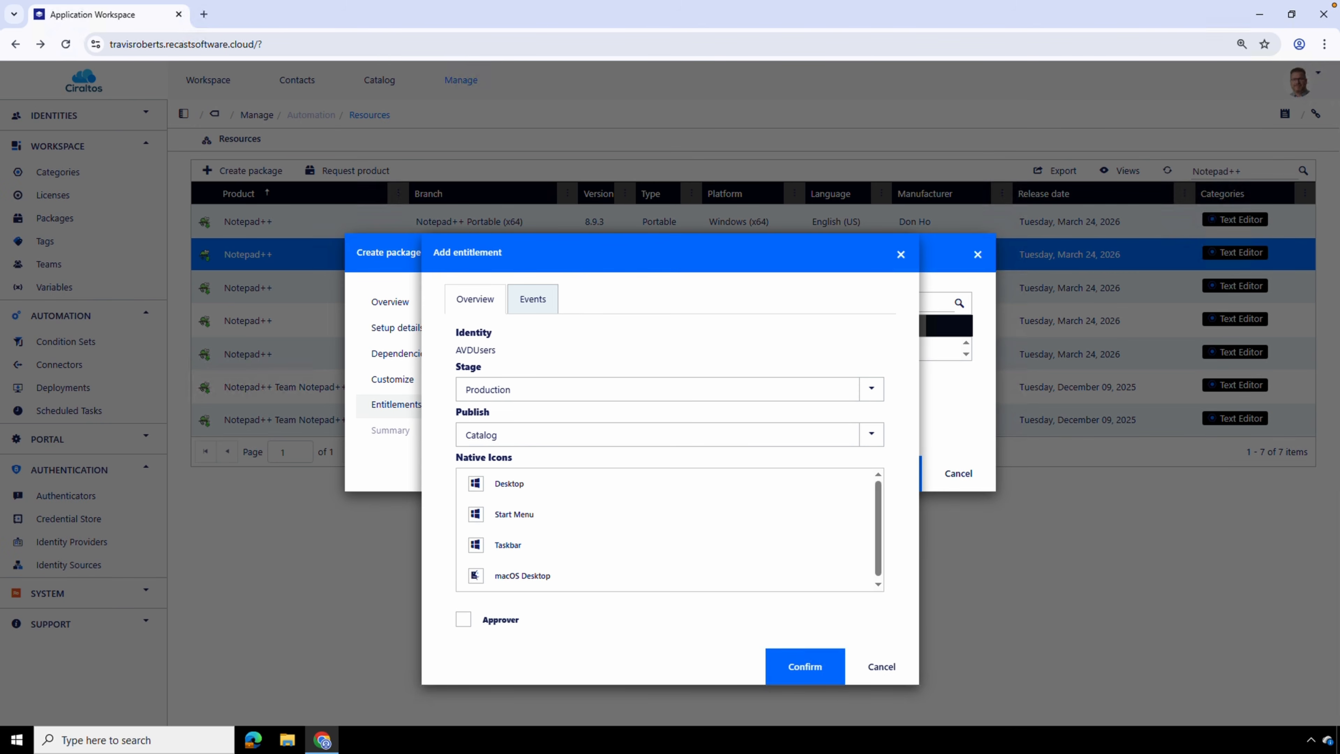
{"action": "left_click", "coordinate": [872, 435]}
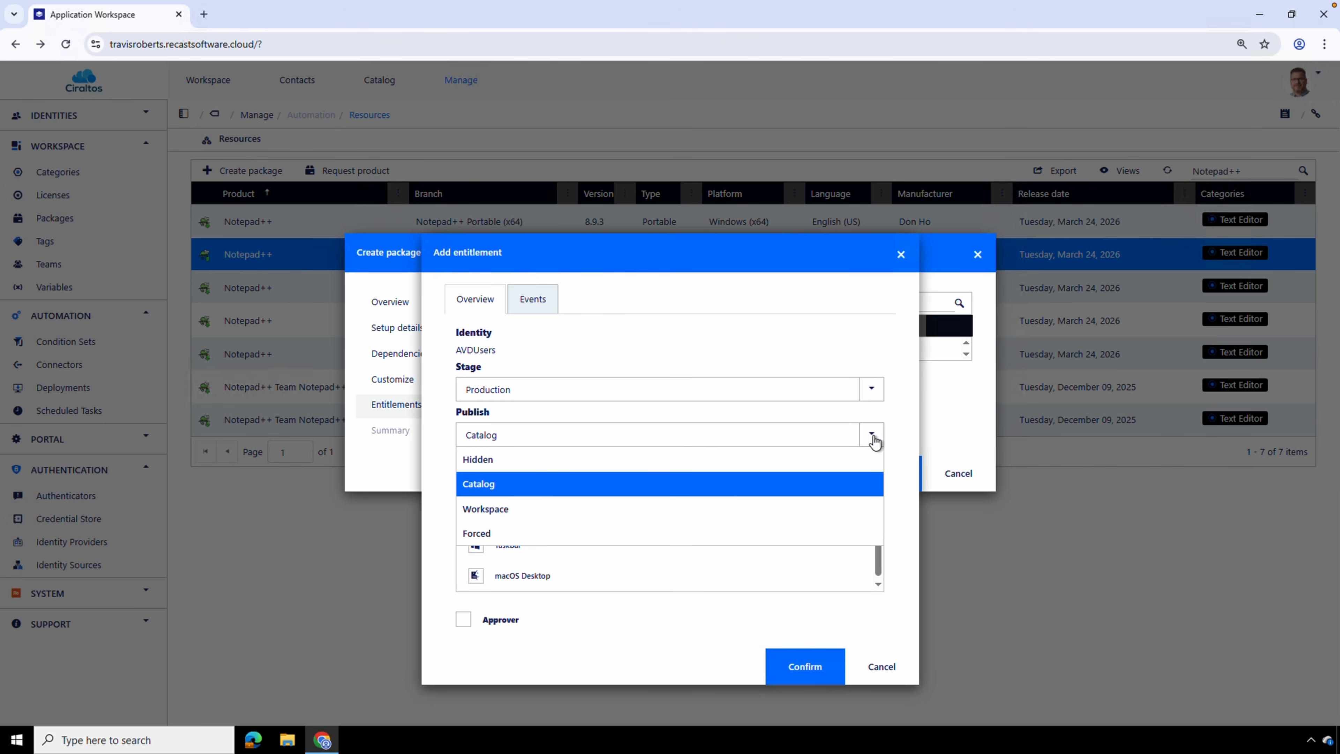
{"action": "left_click", "coordinate": [861, 491]}
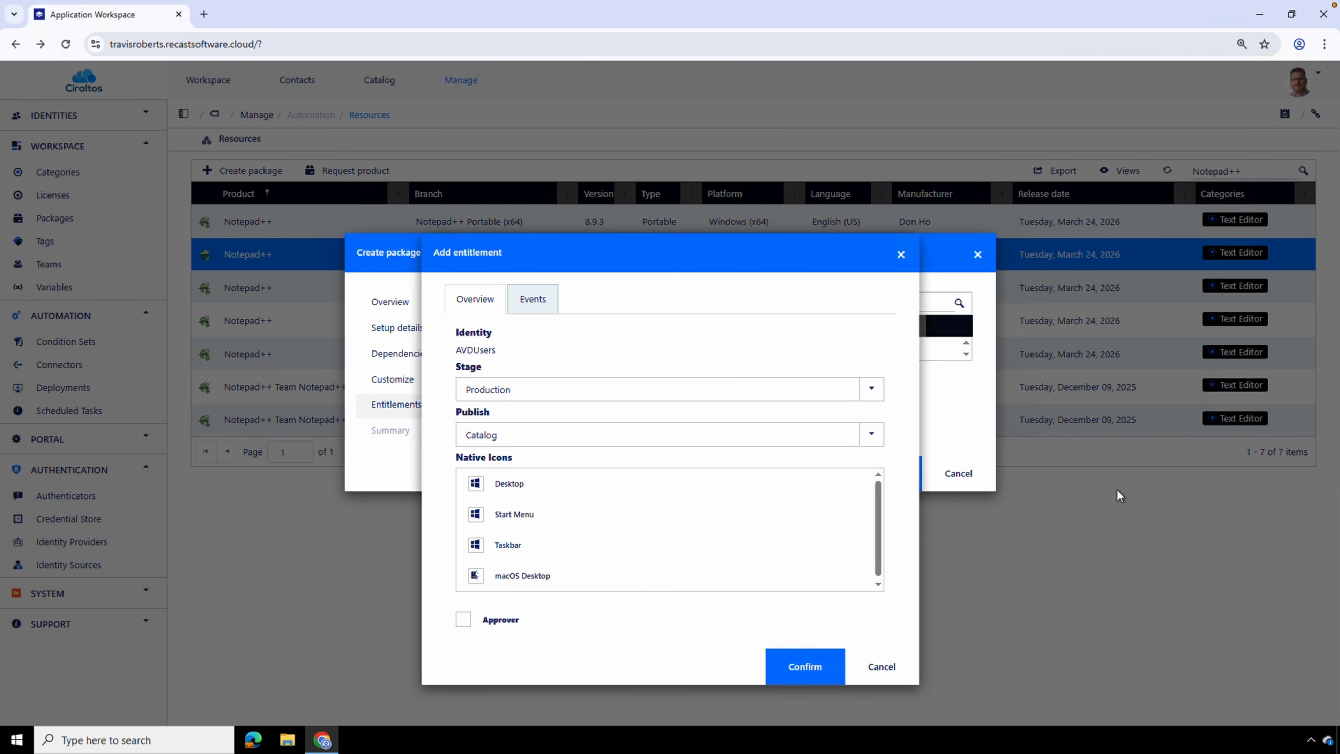
Choose the Desktop and Start Menu native icons for the AVDUsers entitlement and open its events
{"action": "left_click", "coordinate": [519, 487]}
{"action": "left_click", "coordinate": [522, 513]}
{"action": "left_click", "coordinate": [537, 294]}
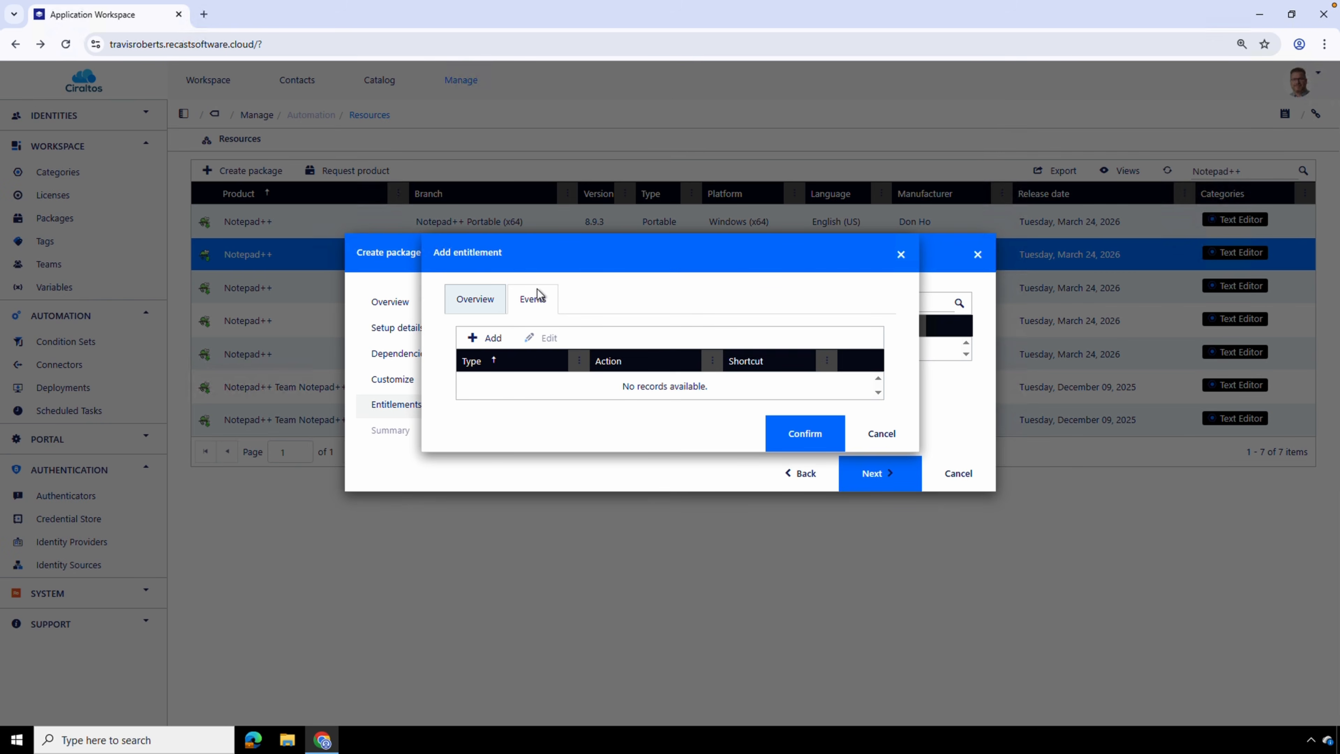
{"action": "left_click", "coordinate": [471, 340]}
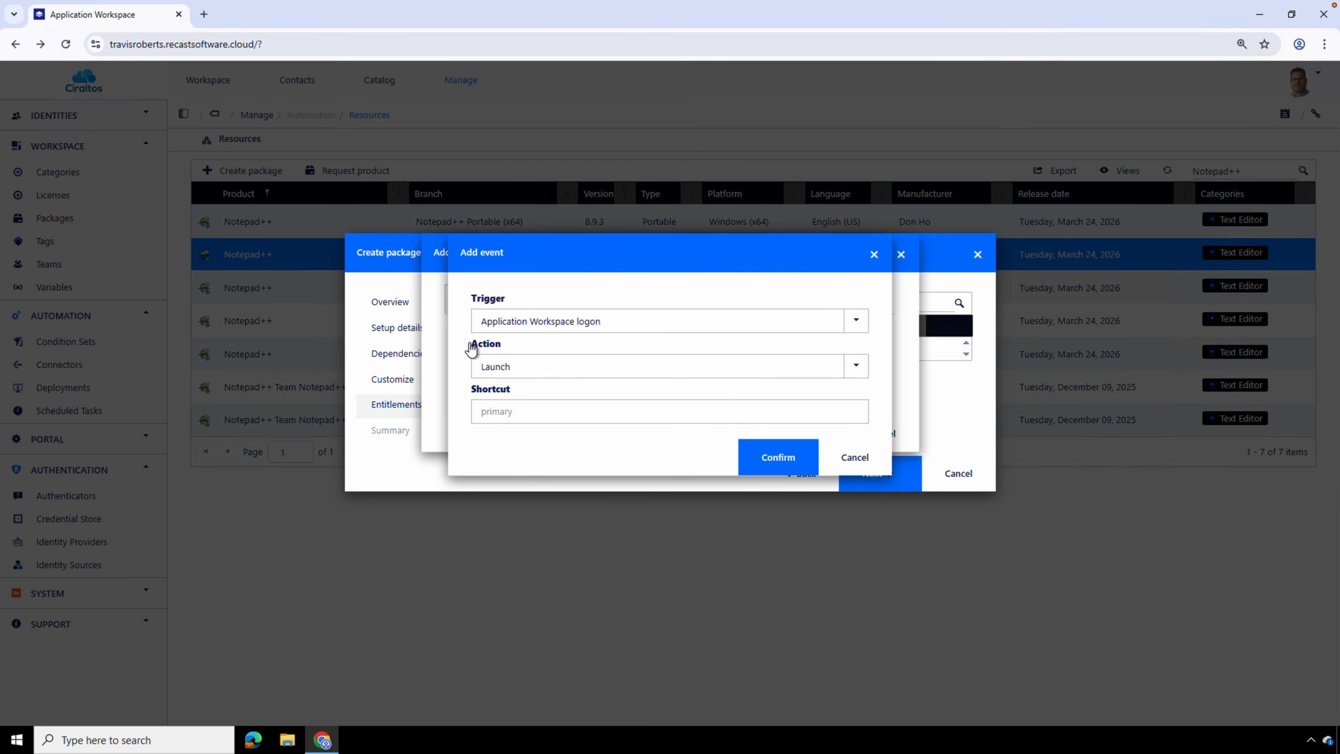
{"action": "left_click", "coordinate": [626, 322]}
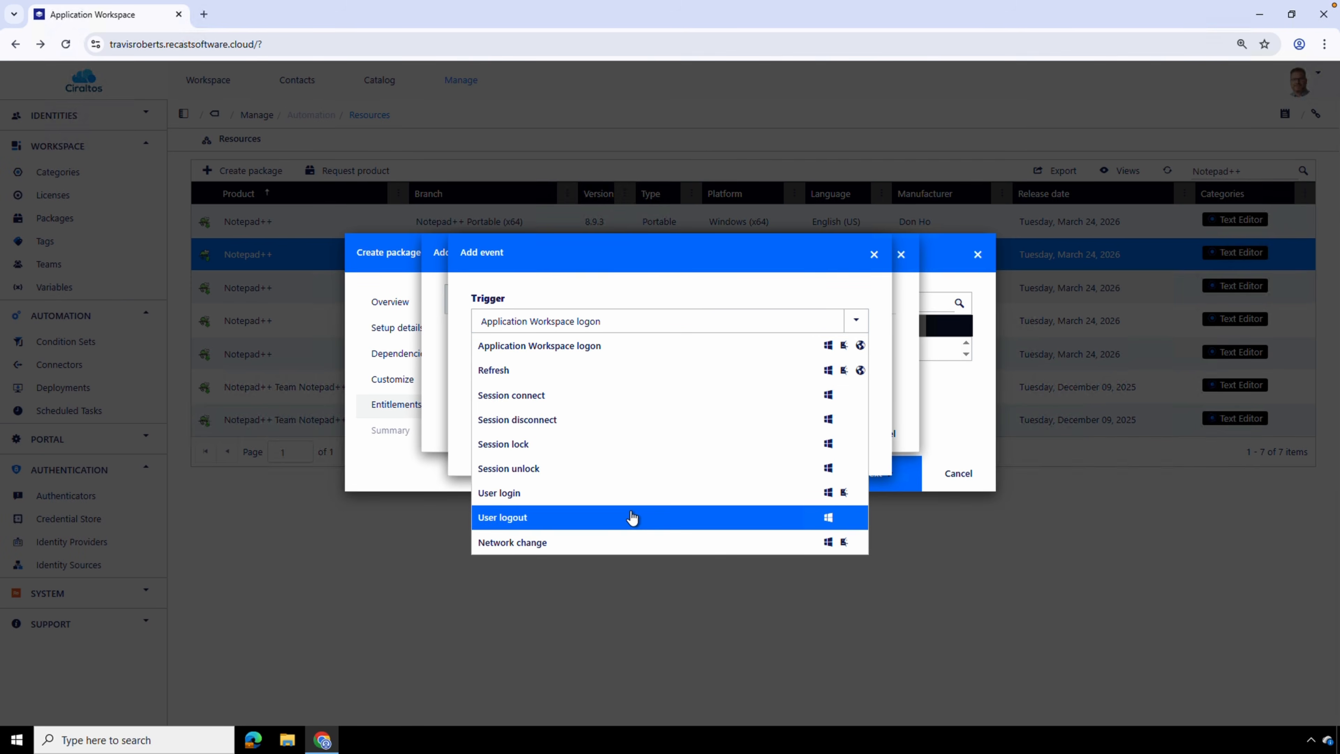
{"action": "left_click", "coordinate": [631, 516]}
{"action": "left_click", "coordinate": [642, 373]}
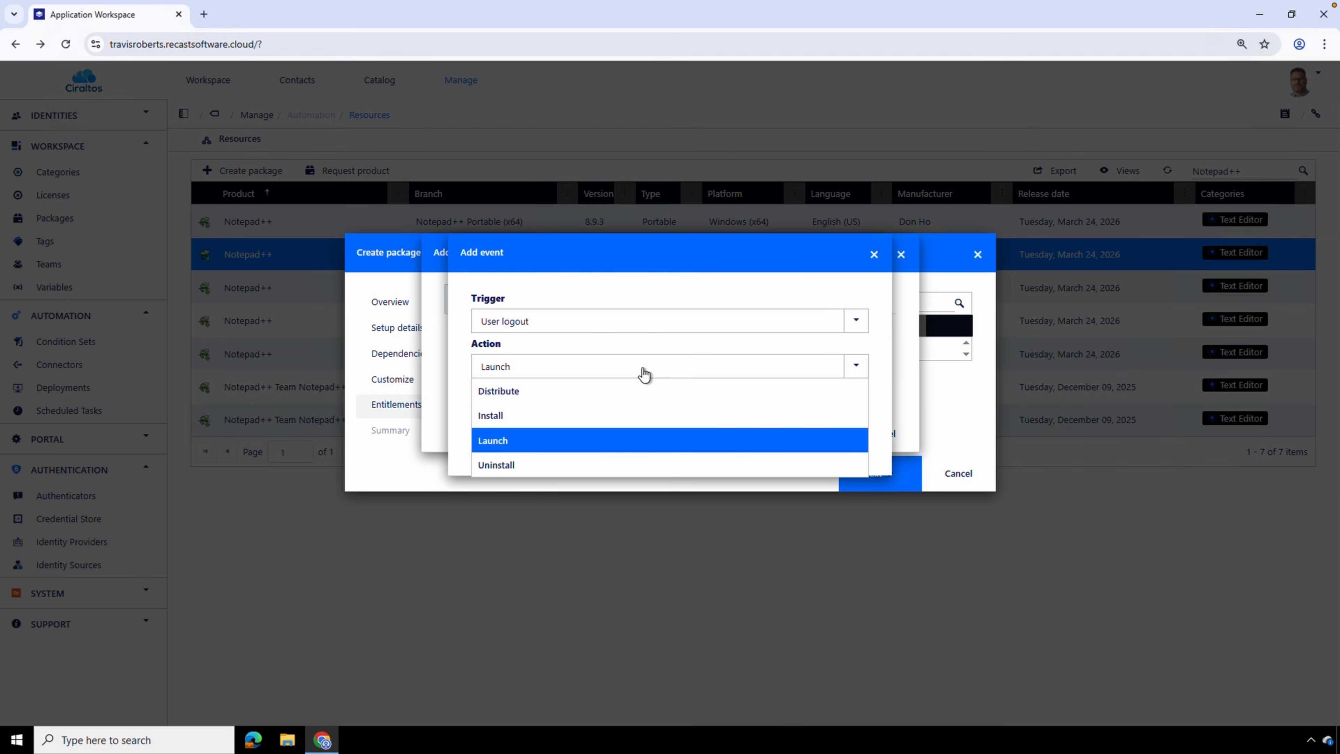
{"action": "left_click", "coordinate": [627, 465]}
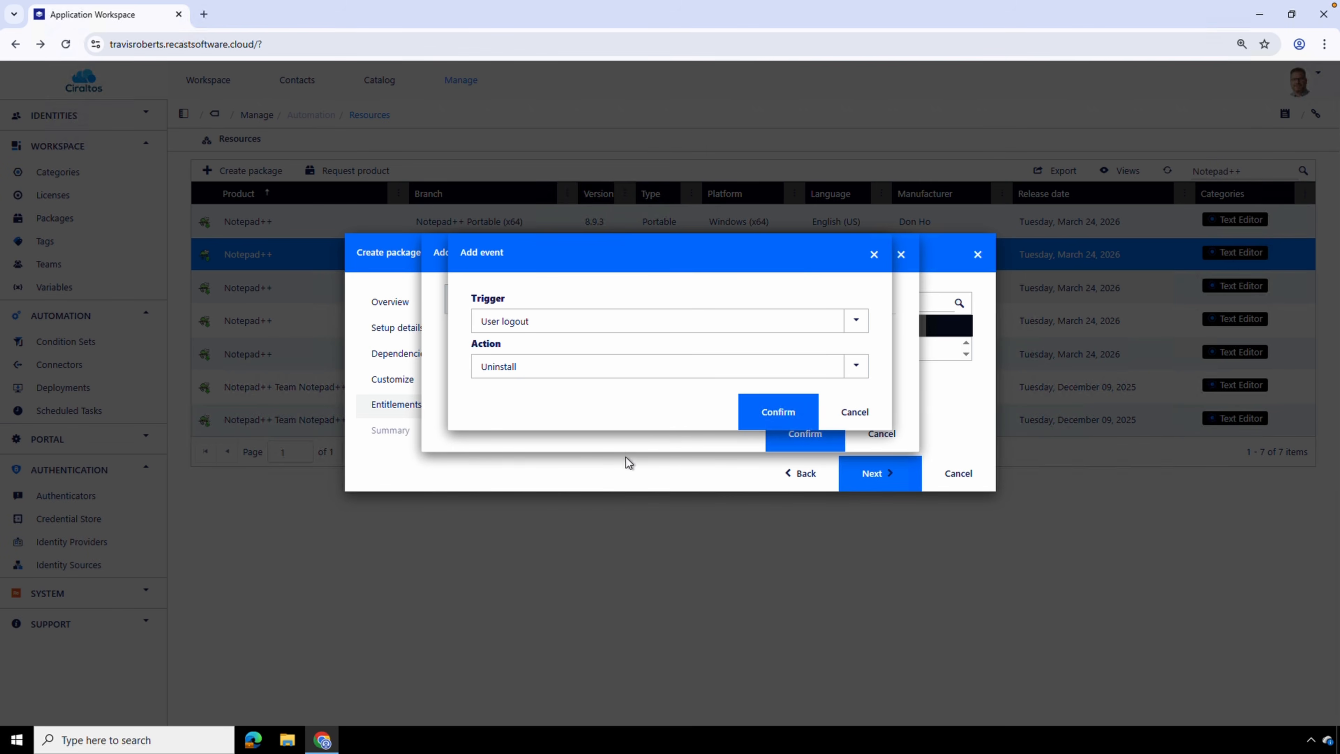
{"action": "left_click", "coordinate": [858, 417]}
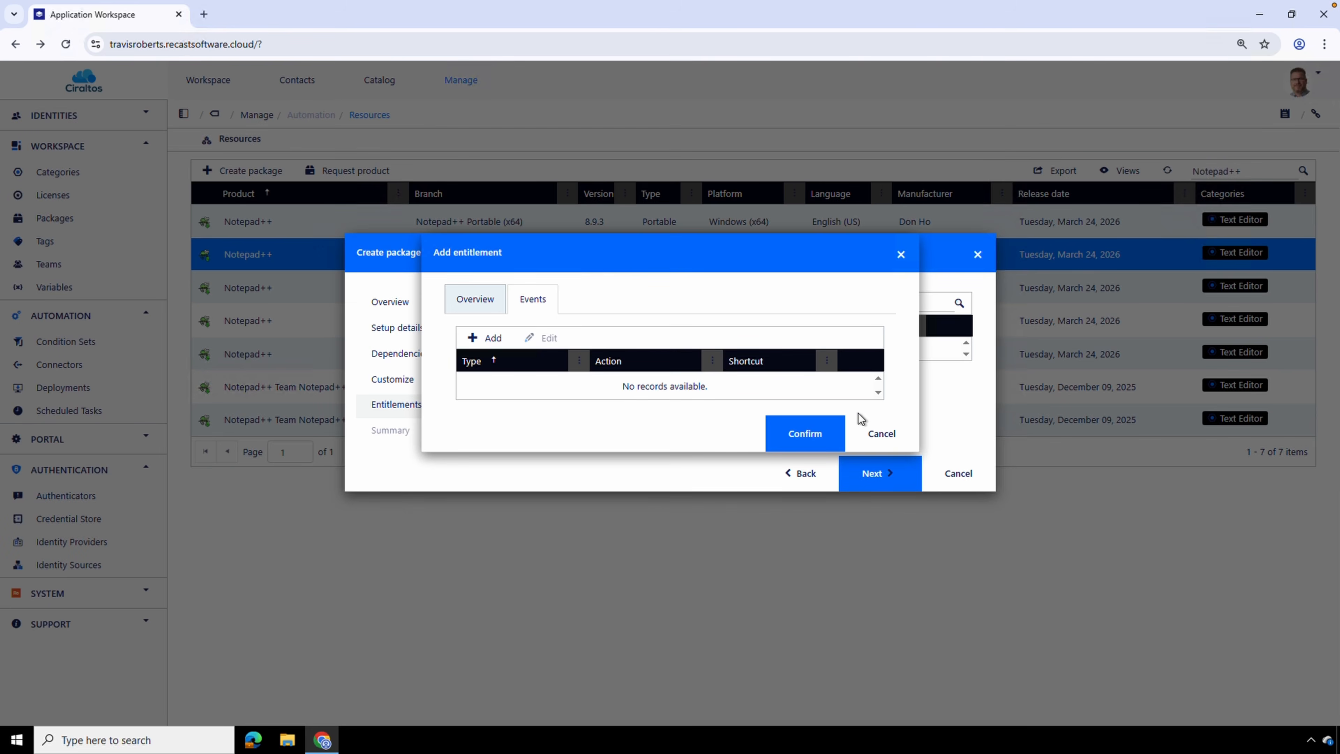
Confirm the AVDUsers entitlement without events and find the fifth test user's identity with test for another entitlement
{"action": "left_click", "coordinate": [494, 298]}
{"action": "left_click", "coordinate": [806, 667]}
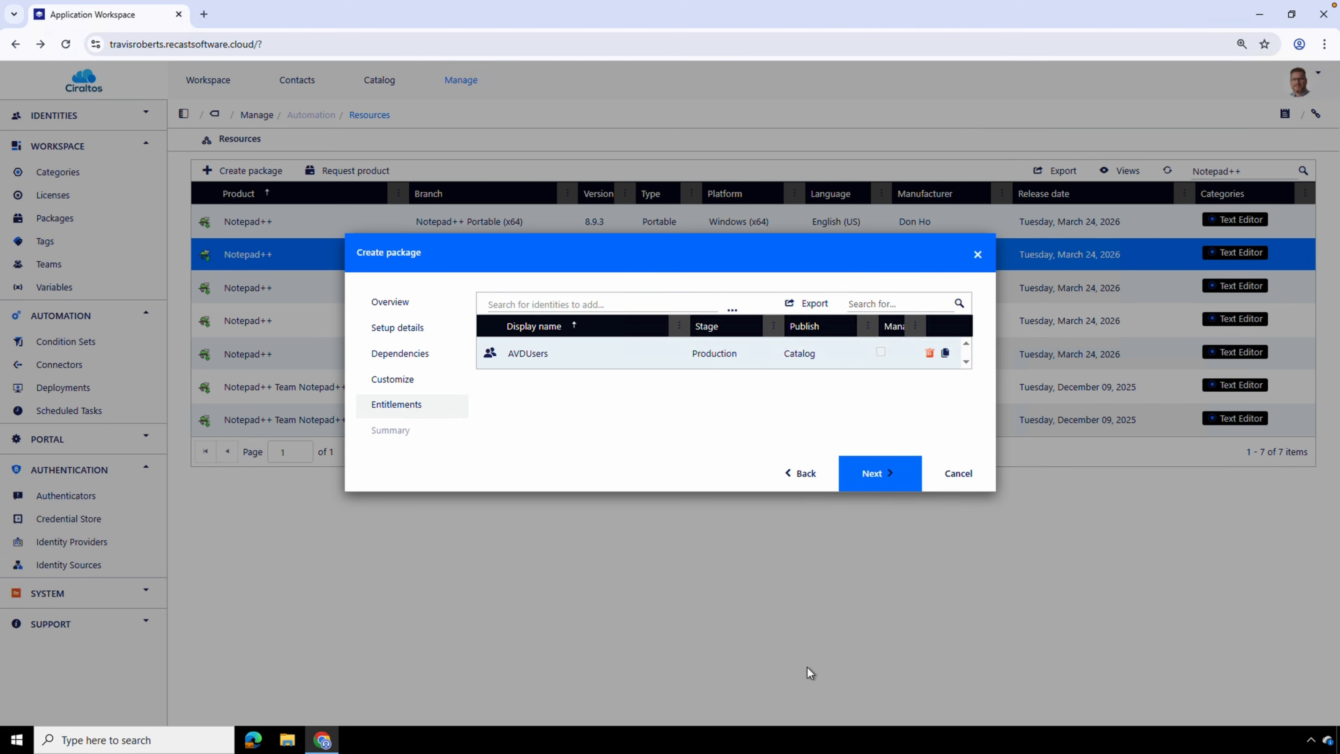
{"action": "left_click", "coordinate": [665, 305]}
{"action": "type", "text": "test"}
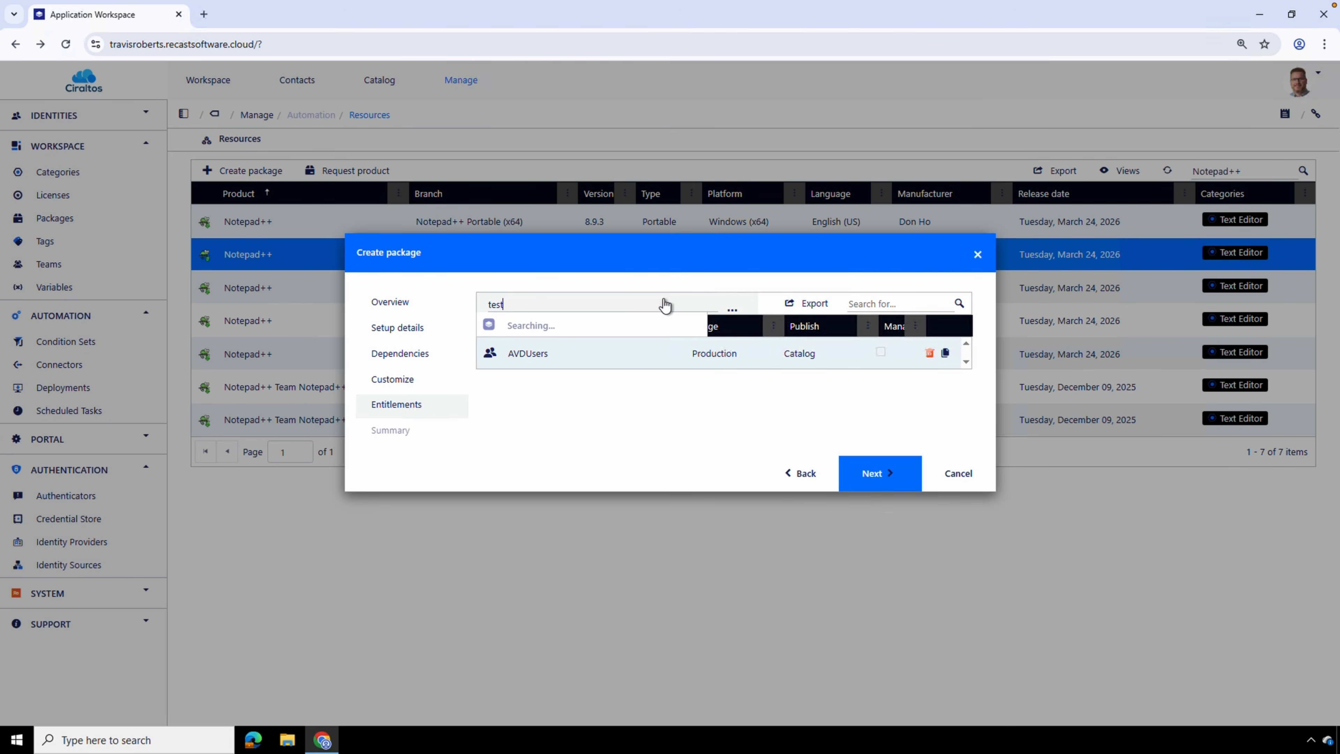
{"action": "left_click", "coordinate": [608, 496]}
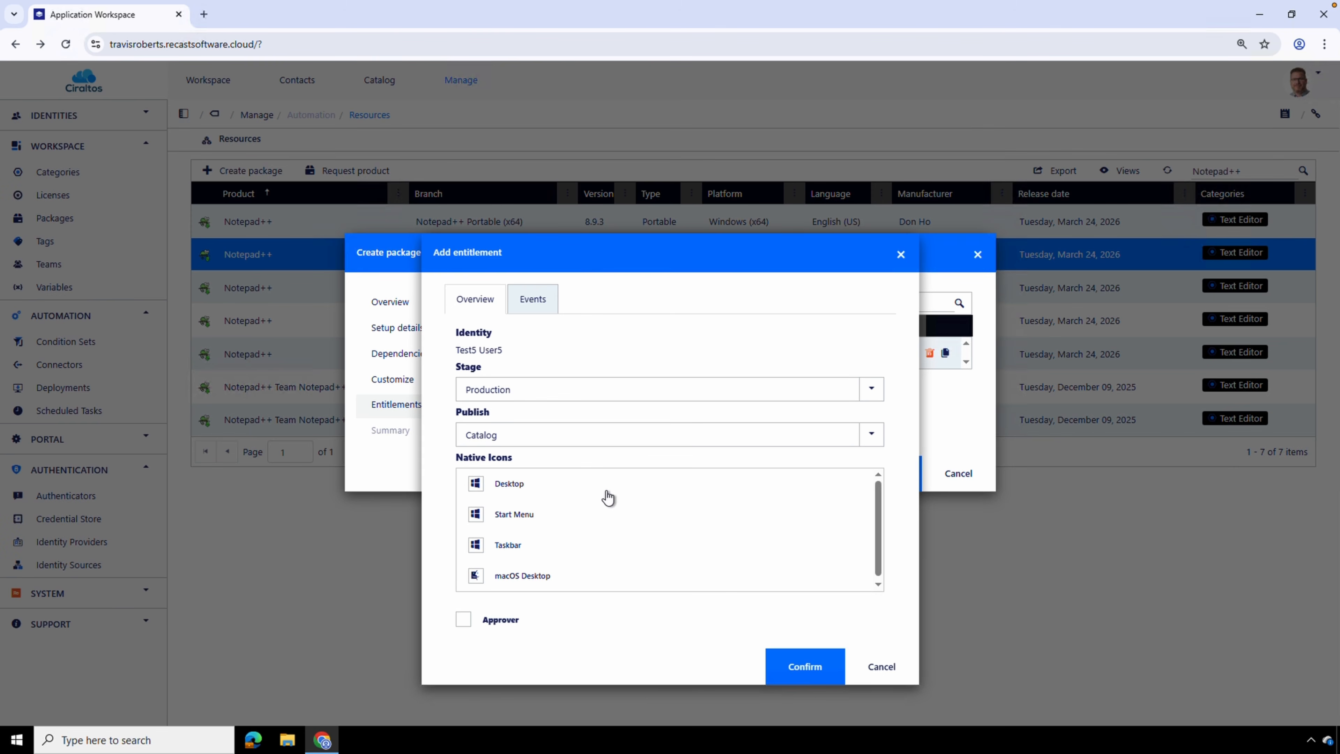
Entitle the fifth test user as an approver with Desktop and Start Menu native icons, and finish creating the package
{"action": "left_click", "coordinate": [516, 490]}
{"action": "left_click", "coordinate": [514, 519]}
{"action": "left_click", "coordinate": [489, 626]}
{"action": "left_click", "coordinate": [812, 670]}
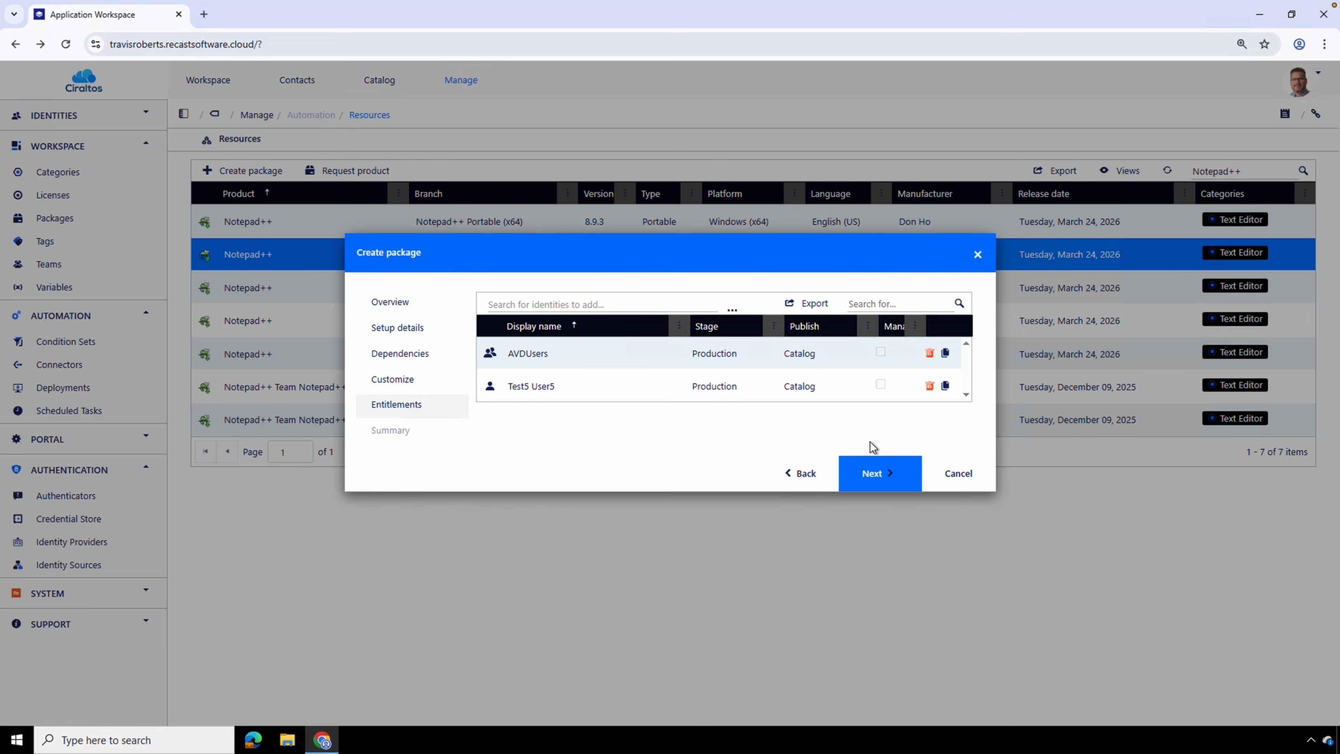
{"action": "left_click", "coordinate": [871, 464]}
{"action": "left_click", "coordinate": [888, 534]}
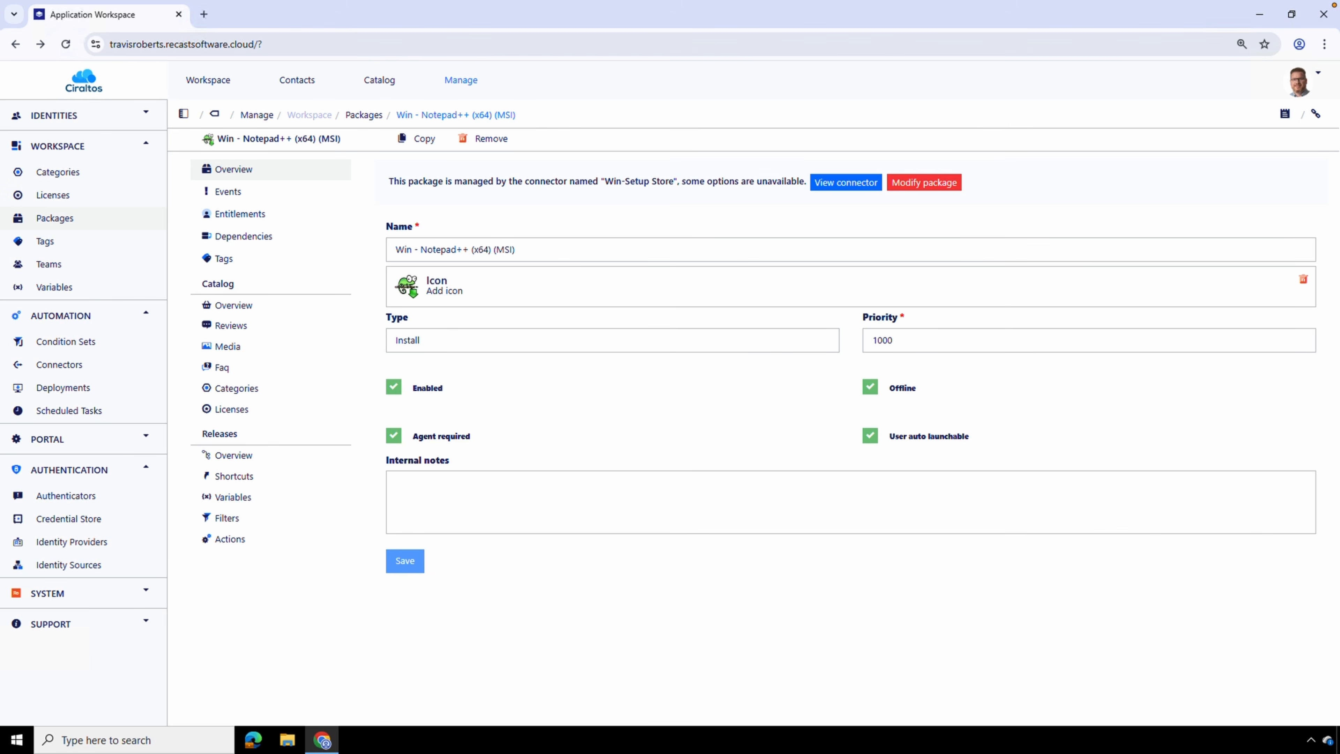
Examine the new package's catalog overview, reviews, media and FAQ
{"action": "left_click", "coordinate": [246, 300]}
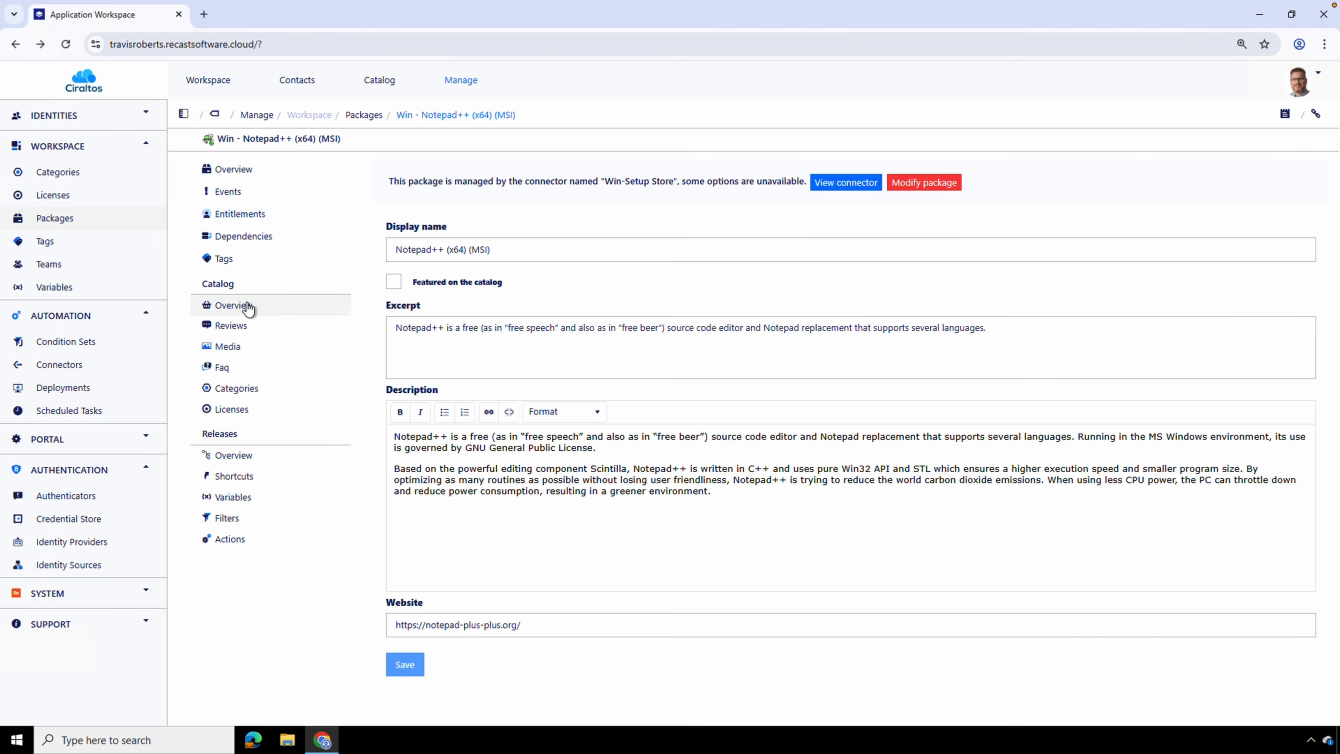
{"action": "left_click", "coordinate": [257, 327]}
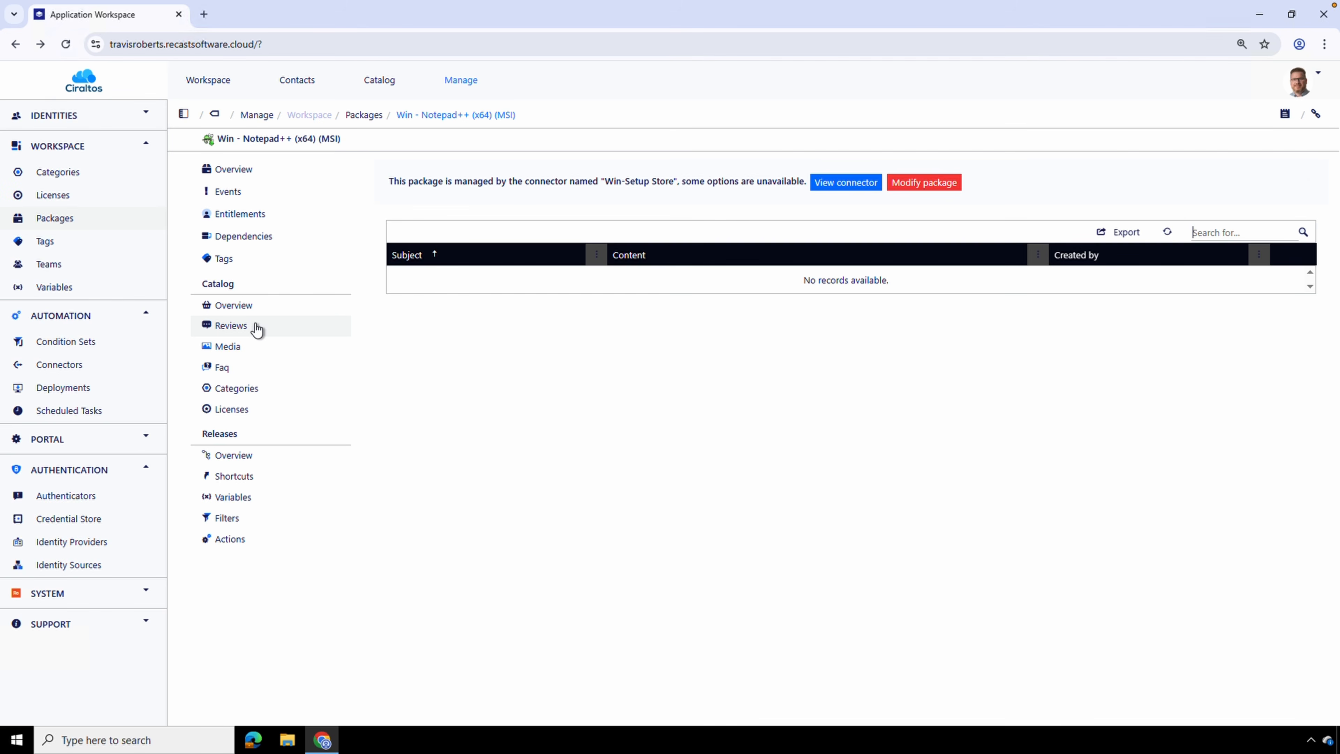
{"action": "left_click", "coordinate": [258, 348]}
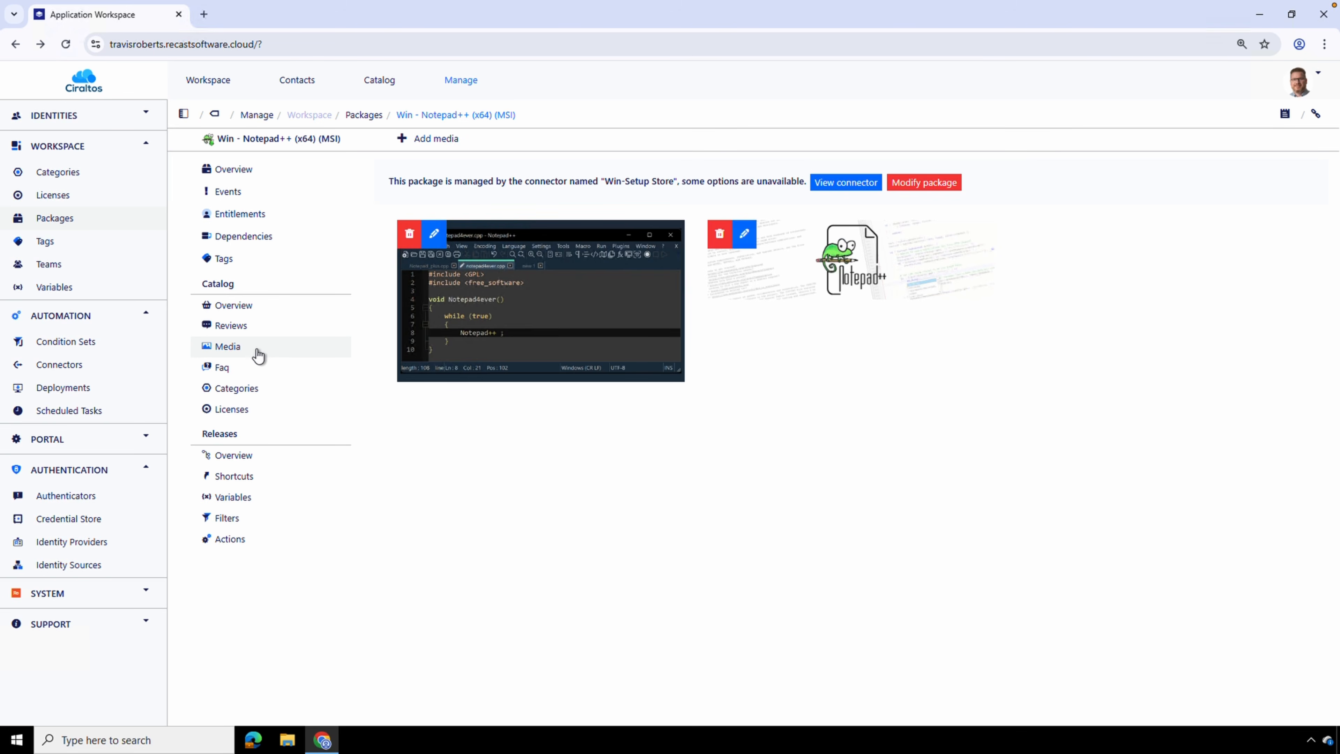
{"action": "left_click", "coordinate": [260, 376]}
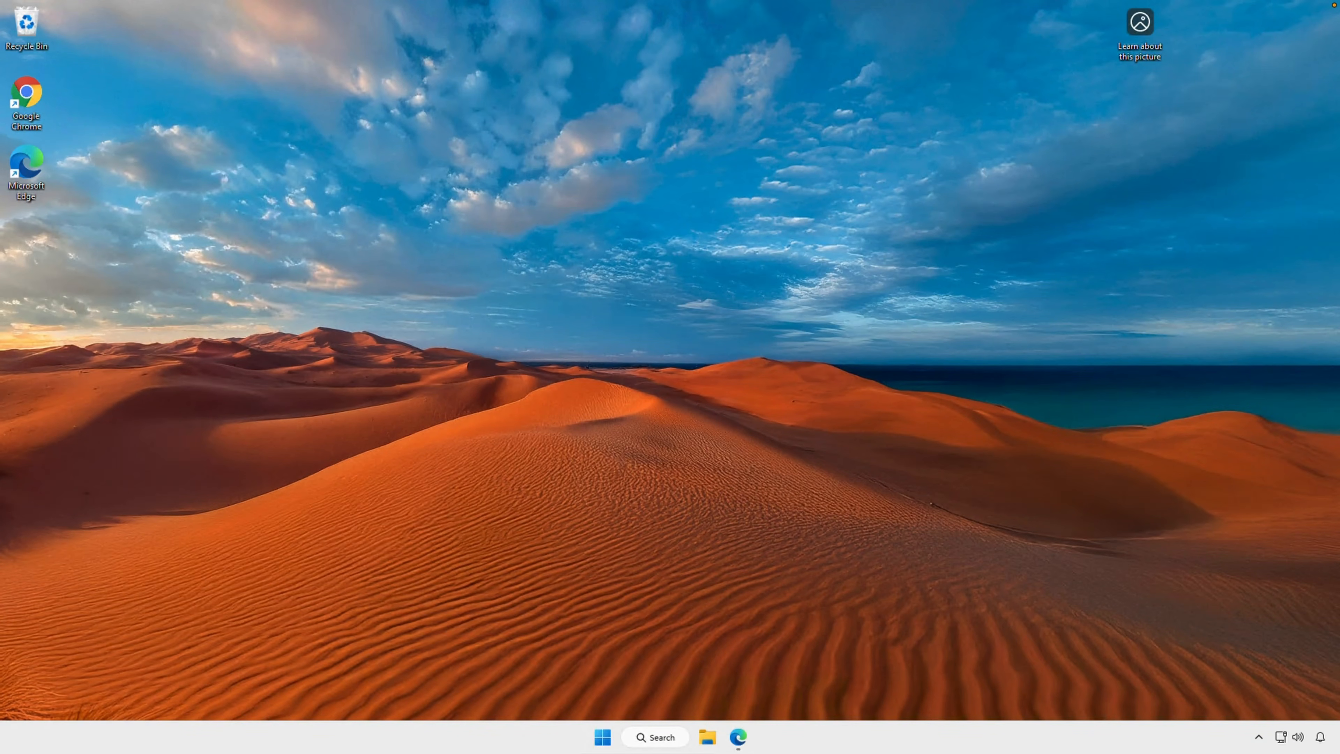
Switch to Edge on the client desktop, download the Application Workspace Agent and run its installer from the Downloads folder
{"action": "left_click", "coordinate": [738, 737]}
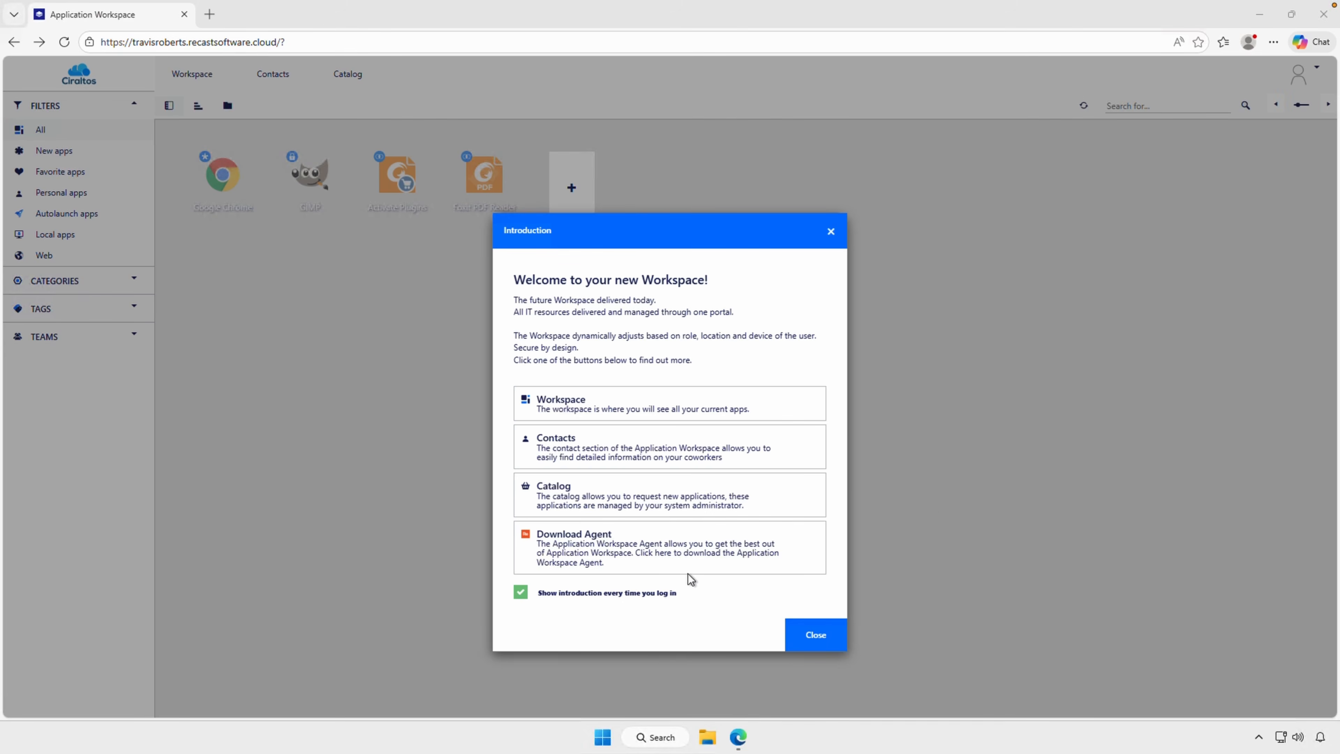
{"action": "left_click", "coordinate": [671, 557]}
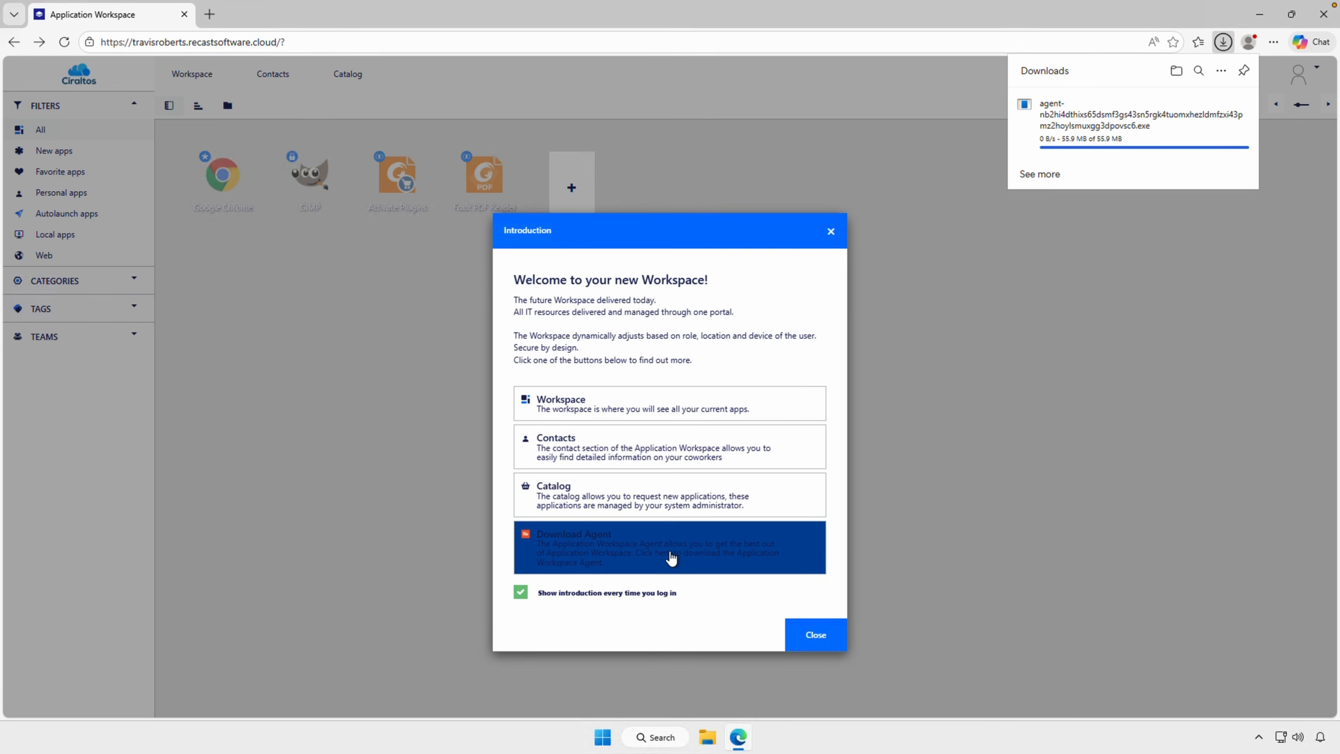
{"action": "left_click", "coordinate": [707, 746]}
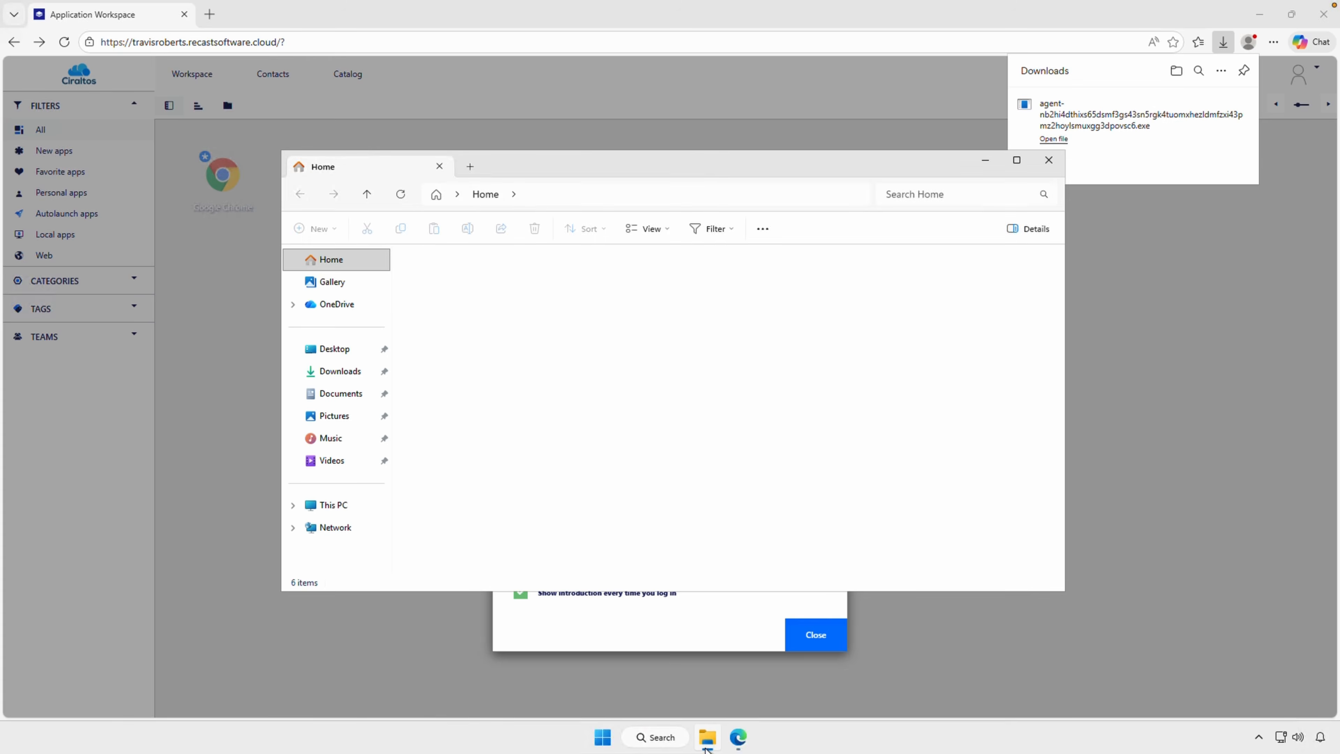
{"action": "left_click", "coordinate": [363, 377]}
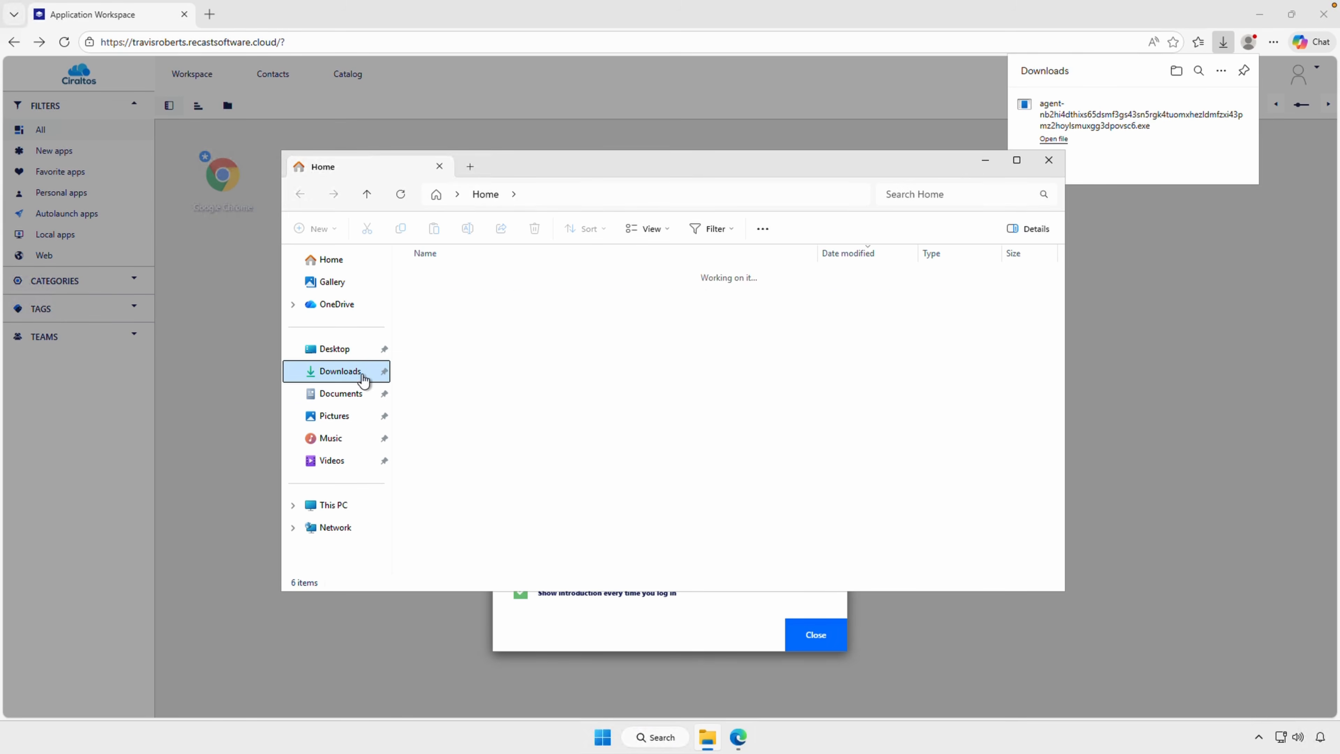
{"action": "left_click", "coordinate": [509, 295]}
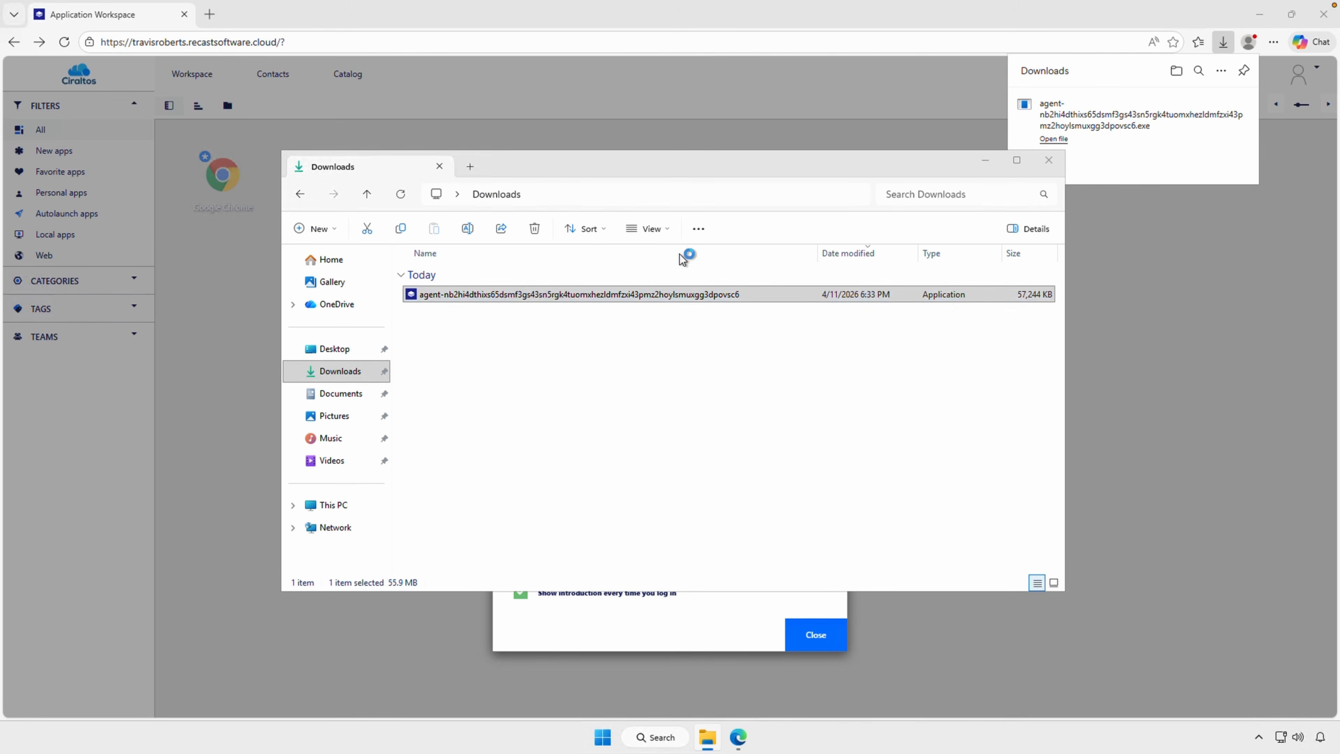
{"action": "left_click", "coordinate": [1134, 108]}
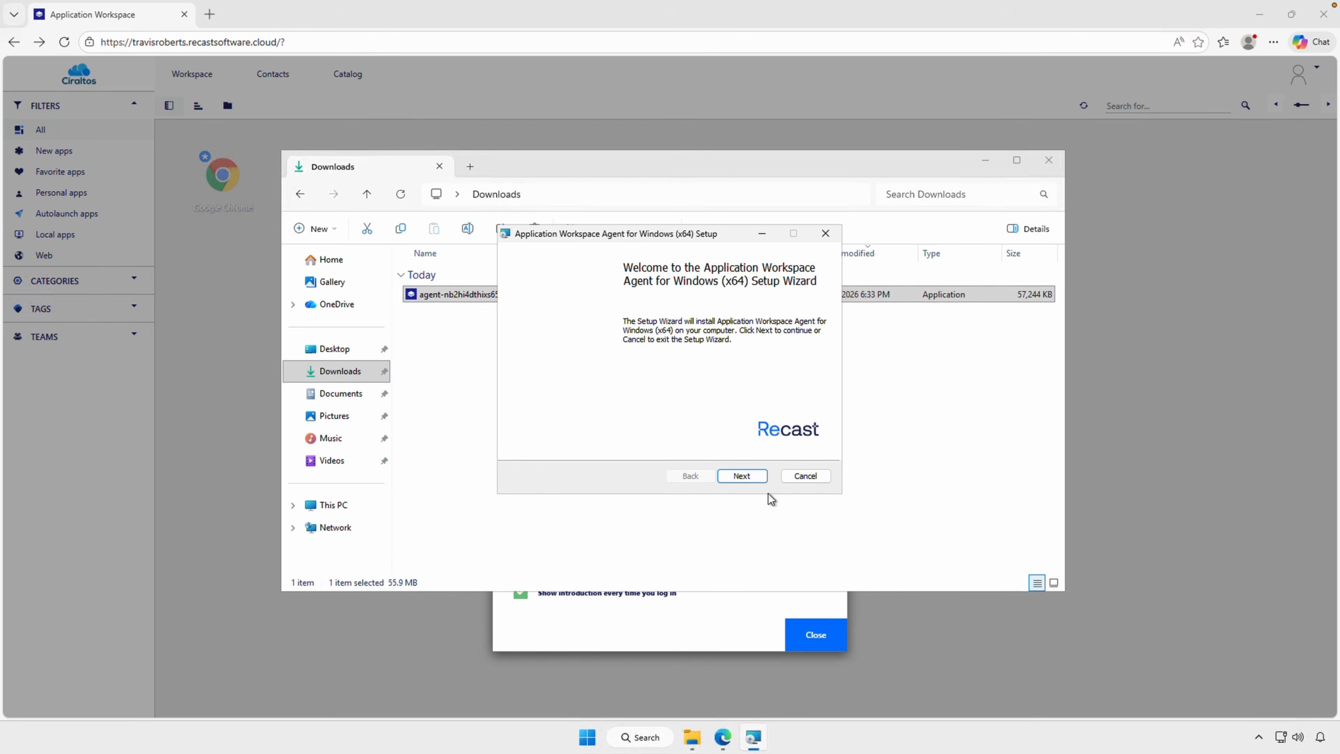
Accept the license agreement, install the Application Workspace Agent, and authorize it as administrator by entering the account password
{"action": "left_click", "coordinate": [747, 476]}
{"action": "left_click", "coordinate": [660, 444]}
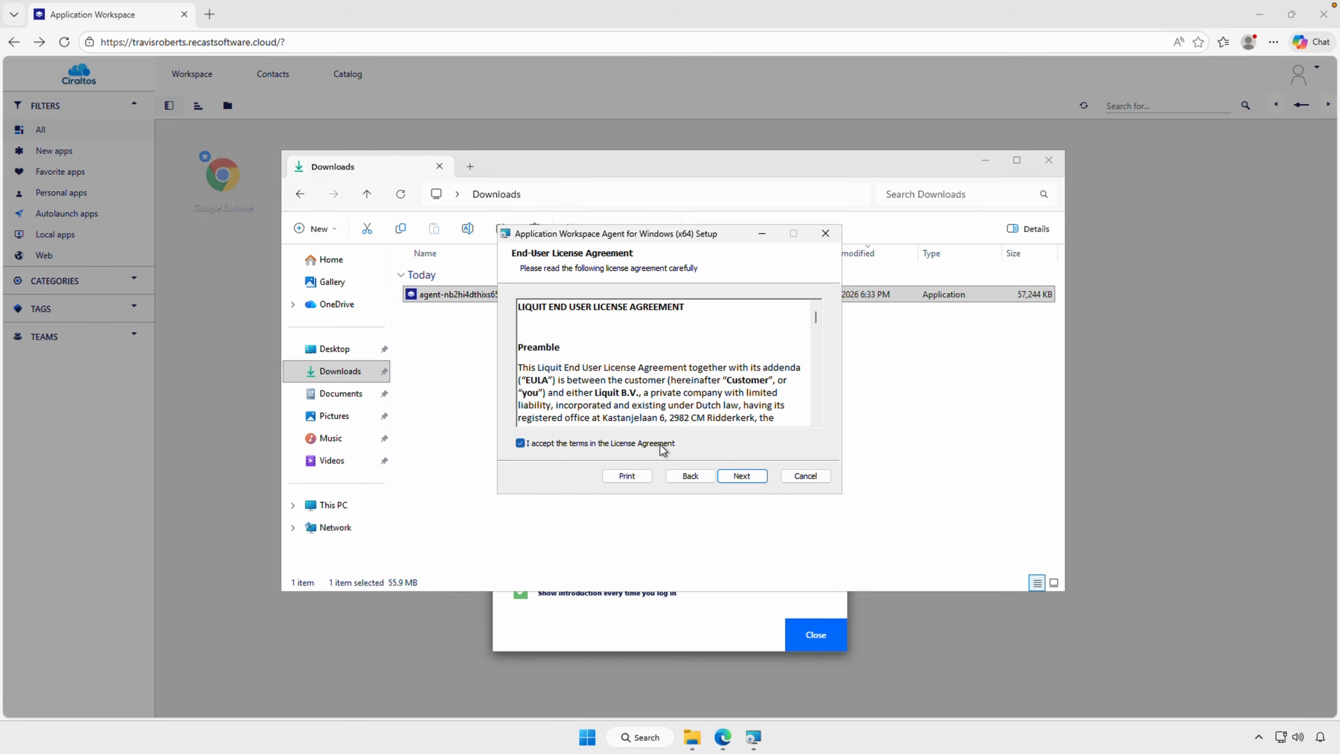
{"action": "left_click", "coordinate": [734, 476]}
{"action": "left_click", "coordinate": [752, 478]}
{"action": "left_click", "coordinate": [753, 477]}
{"action": "type", "text": "administrator"}
{"action": "key", "text": "Tab"}
{"action": "type", "text": "••••••••••••"}
{"action": "key", "text": "Return"}
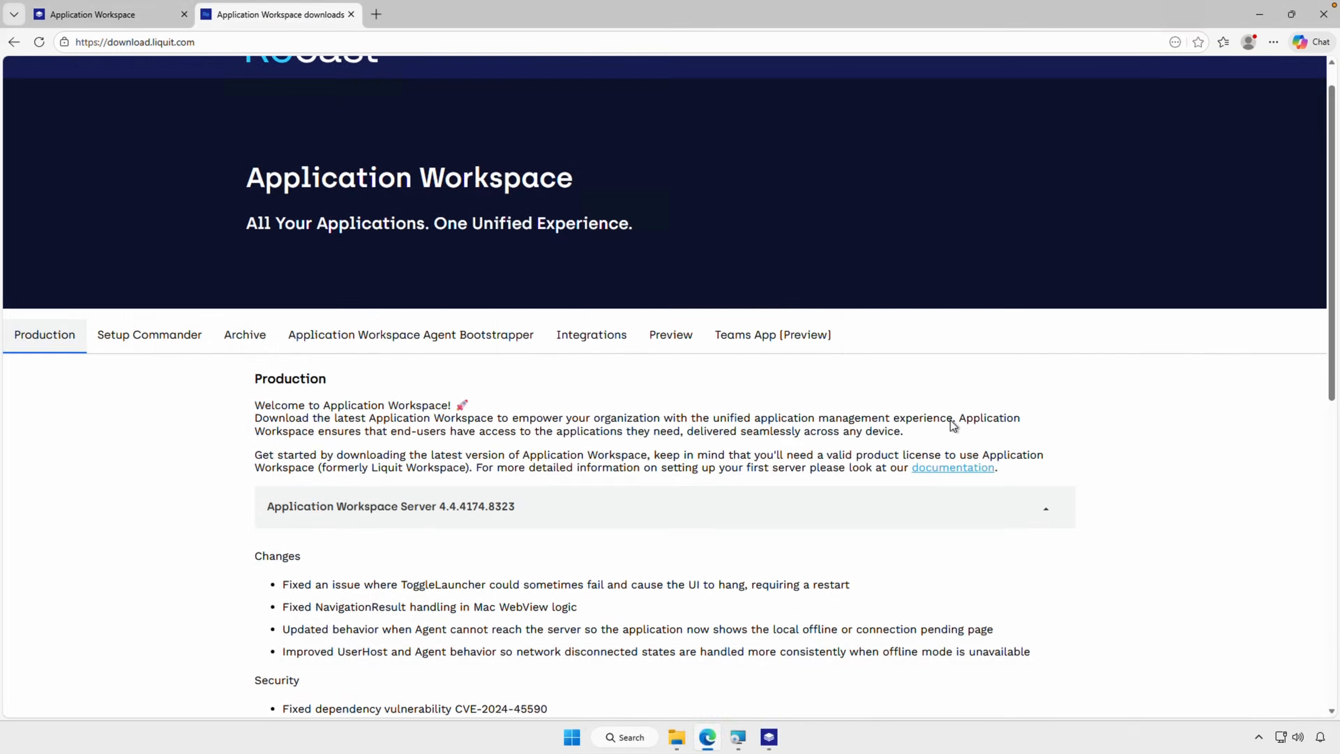
Examine the Production downloads for Application Workspace Server 4.4.4174.8323, including its changes and agent products
{"action": "scroll", "coordinate": [952, 423], "scroll_direction": "down", "scroll_amount": 4}
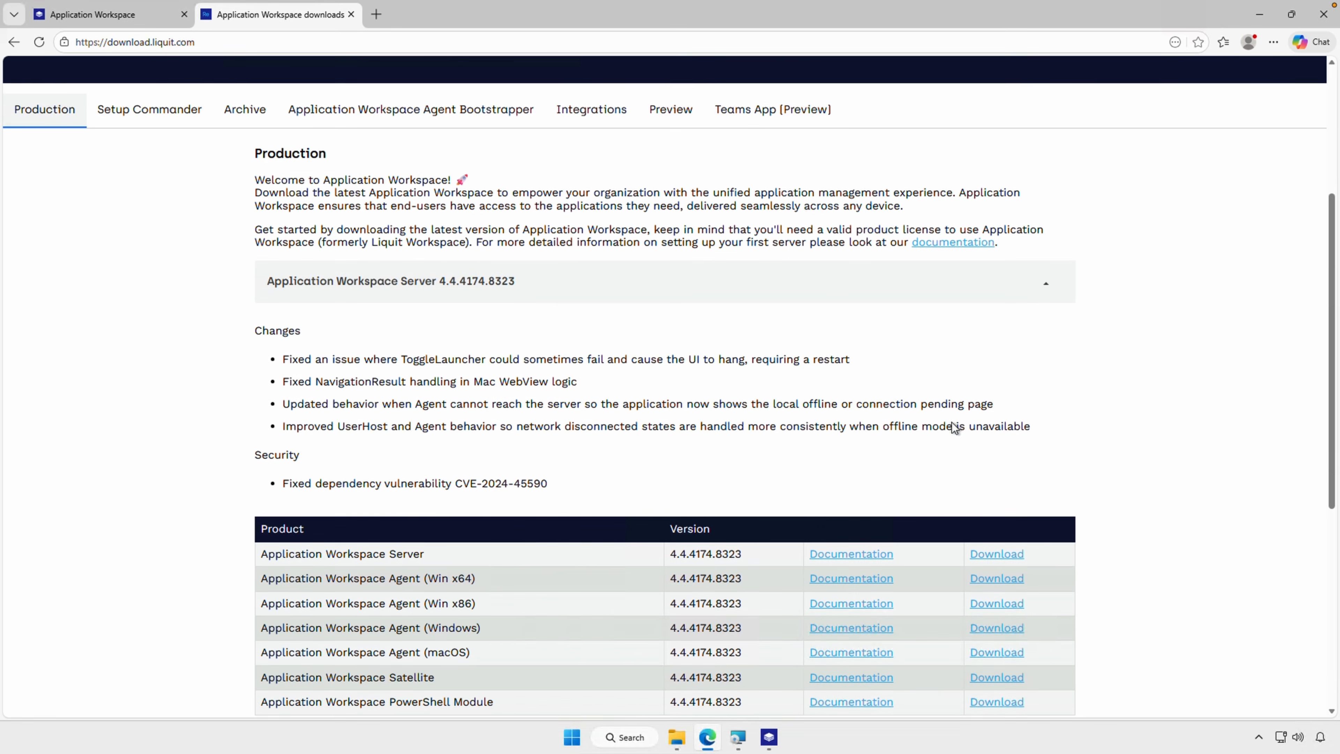
{"action": "scroll", "coordinate": [954, 427], "scroll_direction": "down", "scroll_amount": 2}
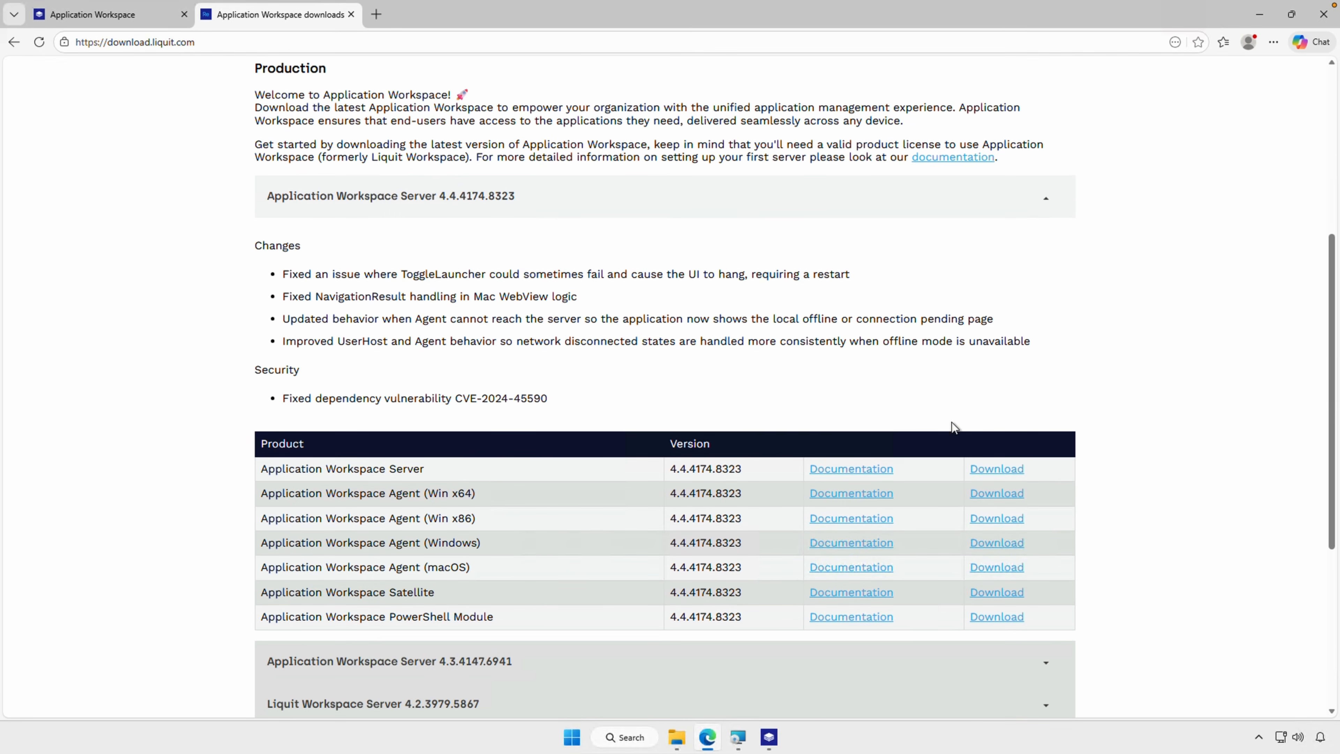
{"action": "scroll", "coordinate": [951, 427], "scroll_direction": "down", "scroll_amount": 1}
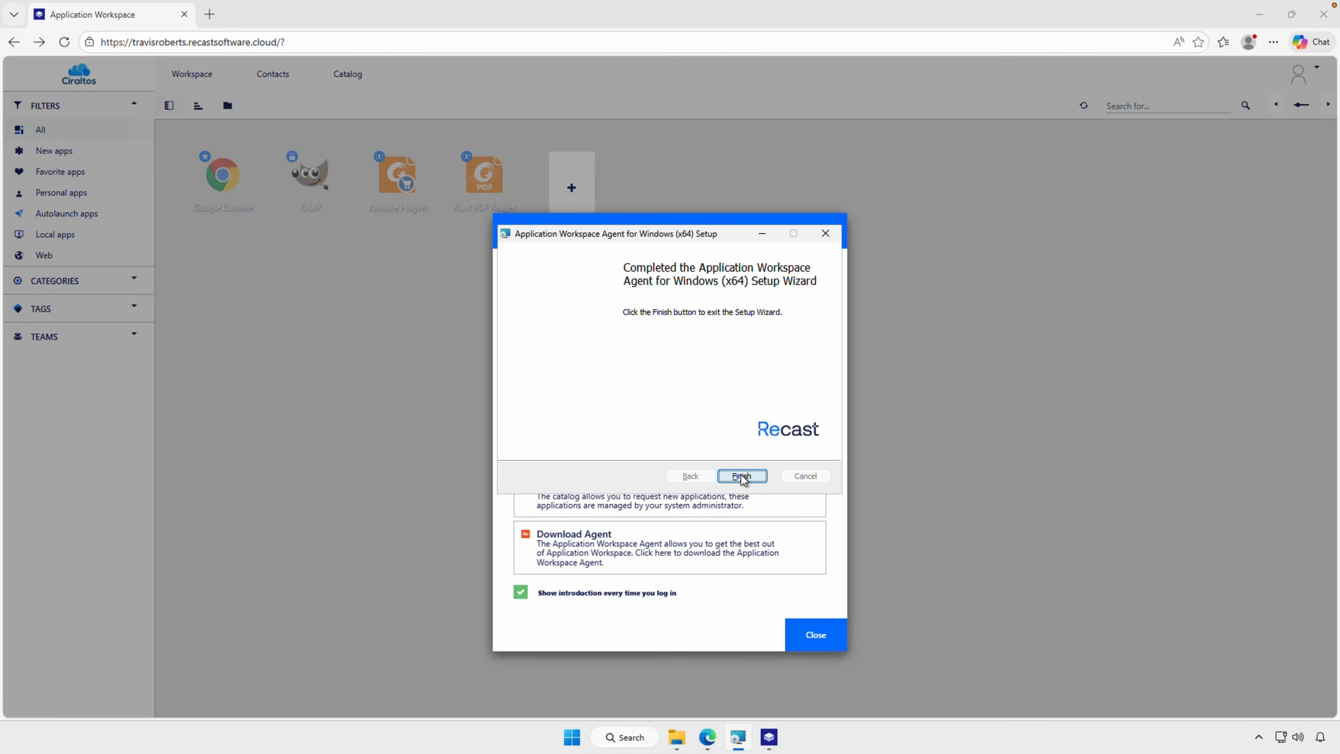
Exit the agent setup wizard and the browser, and dismiss the introduction in the maximized Application Workspace agent window
{"action": "left_click", "coordinate": [741, 476]}
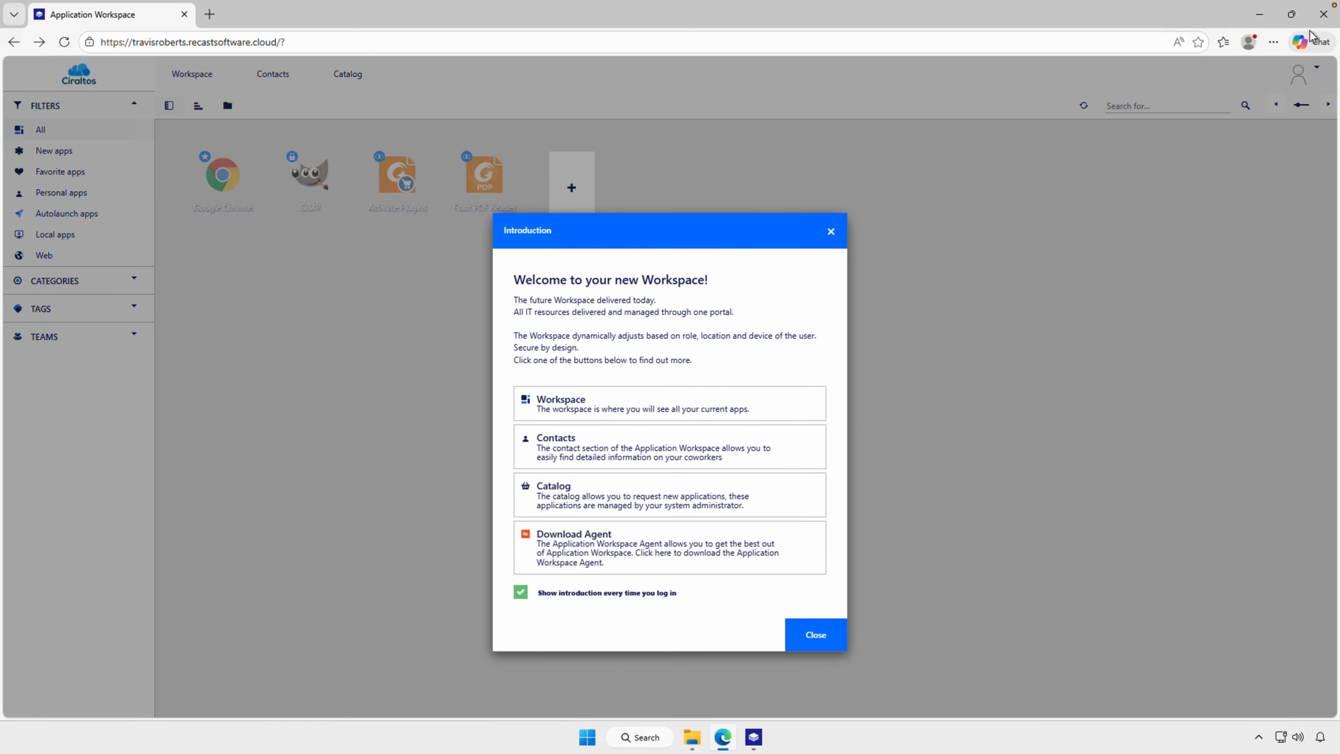
{"action": "left_click", "coordinate": [1319, 19]}
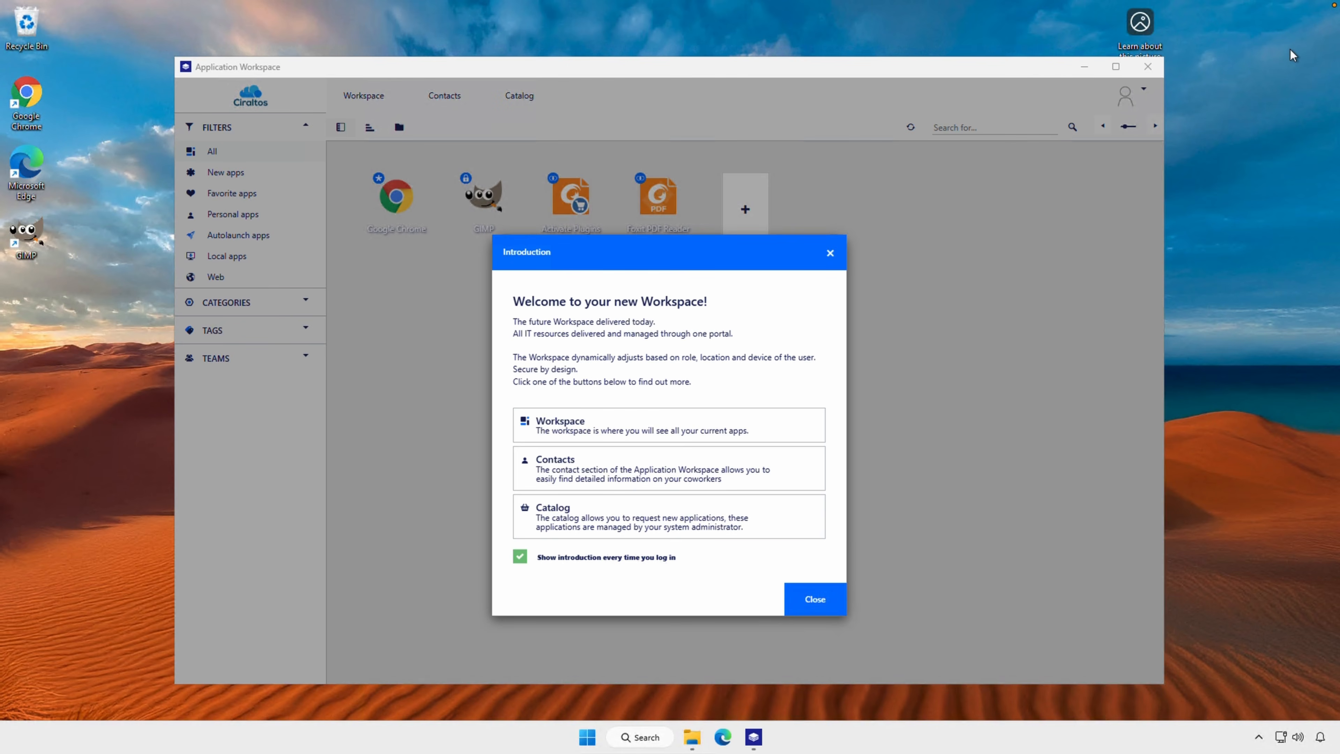
{"action": "left_click", "coordinate": [814, 598]}
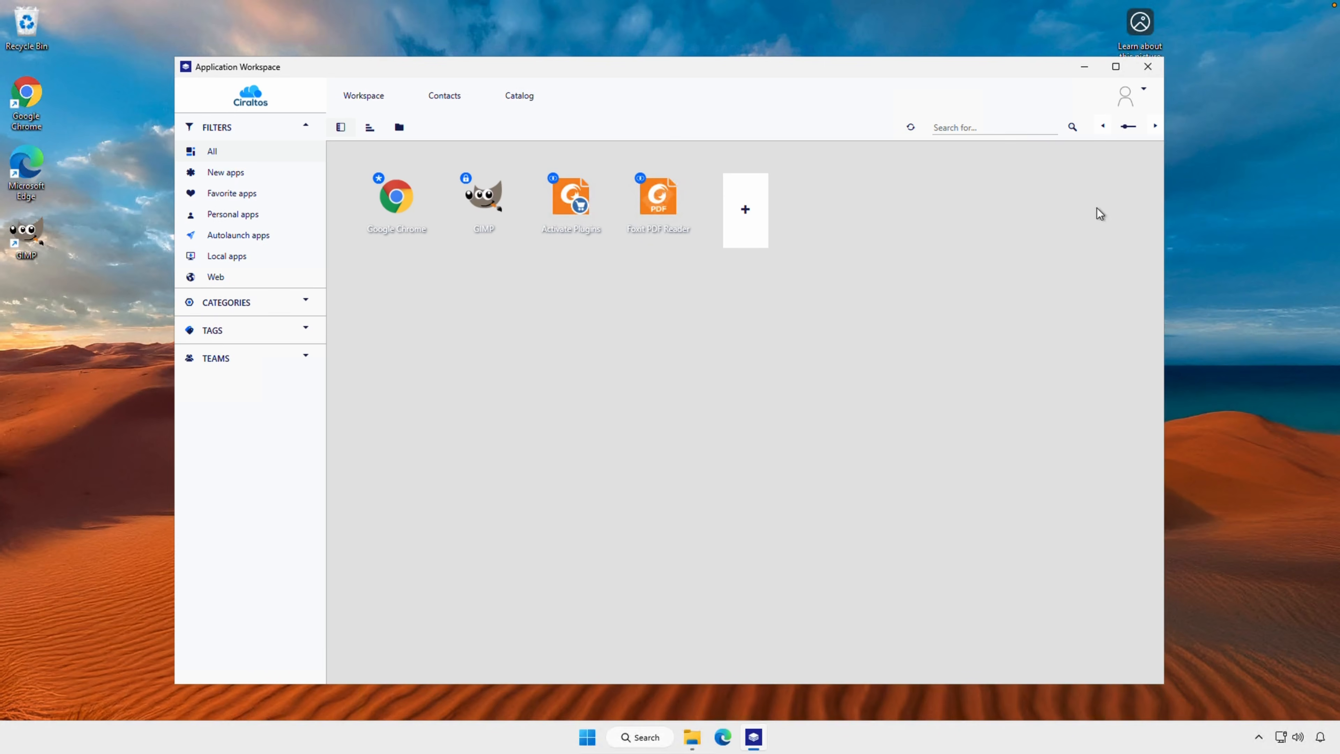
{"action": "left_click", "coordinate": [1116, 66]}
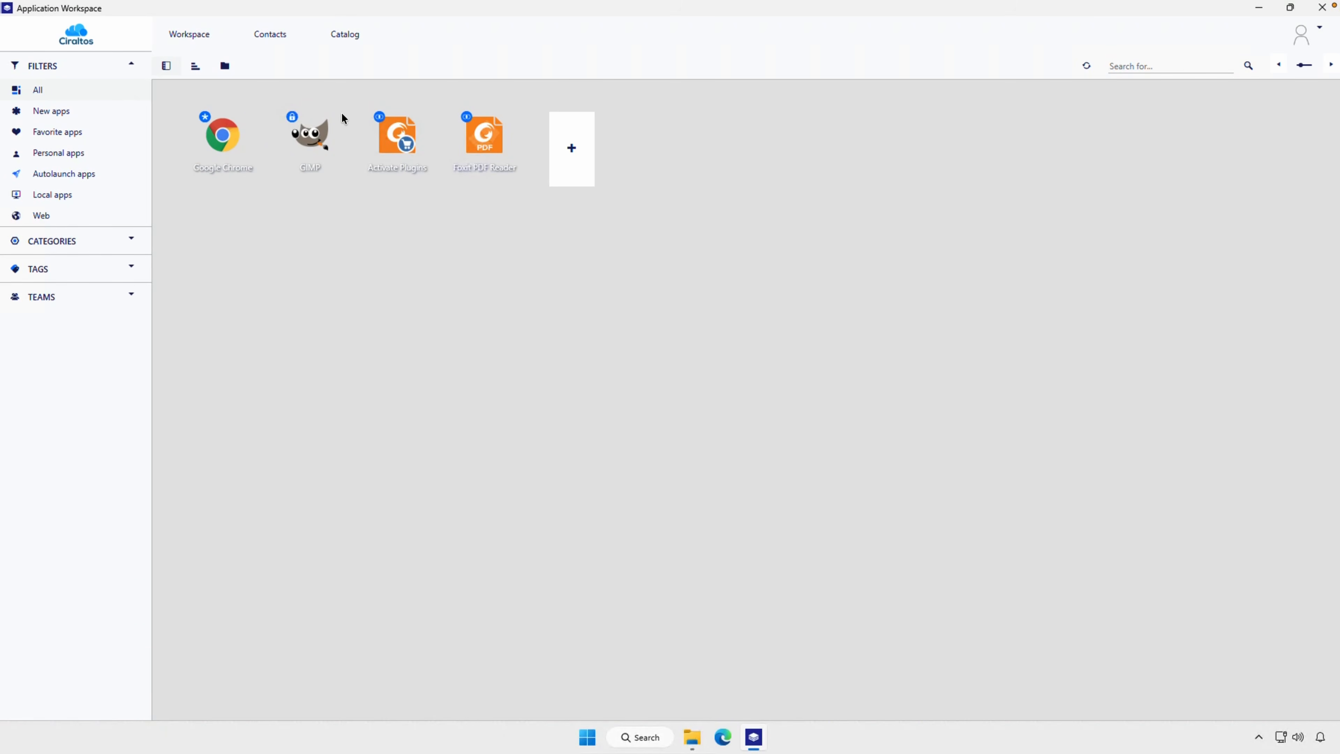
Request Notepad++ (x64) (MSI) from the catalog and open the requests pending approval
{"action": "left_click", "coordinate": [344, 38]}
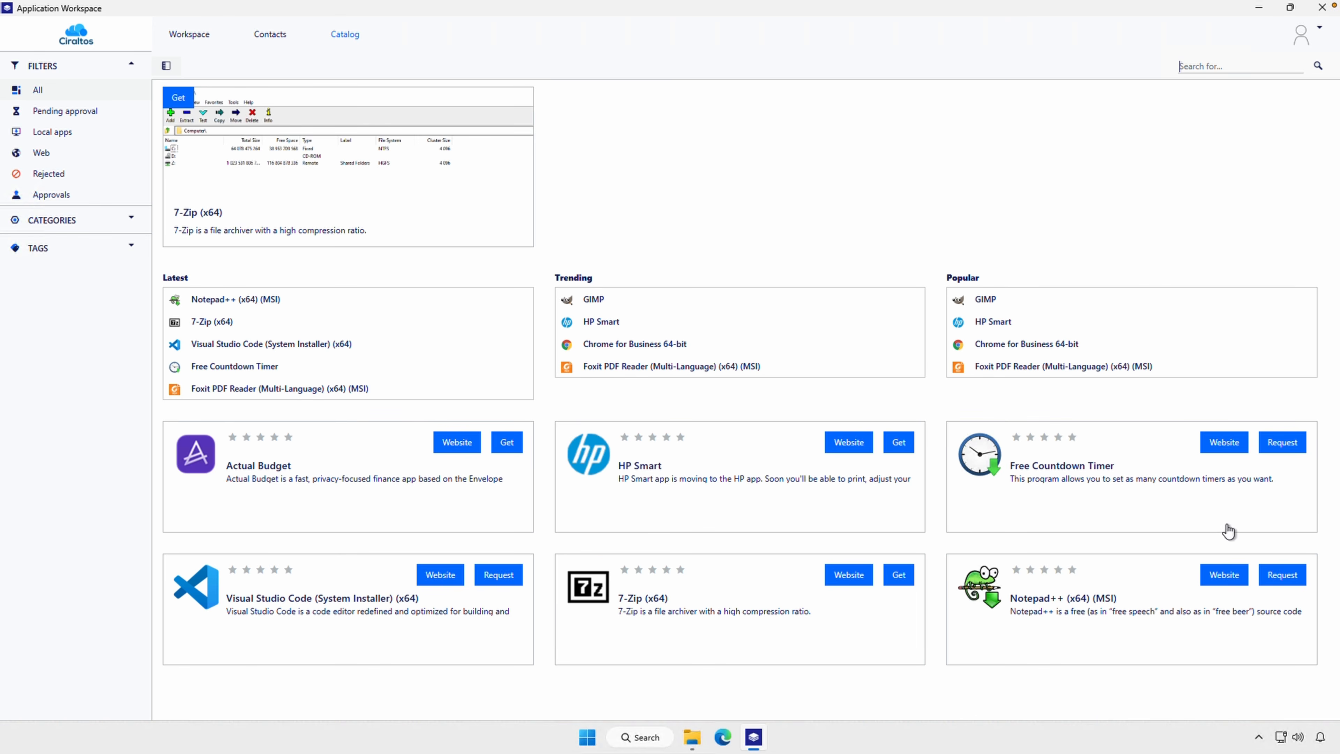
{"action": "left_click", "coordinate": [1285, 583]}
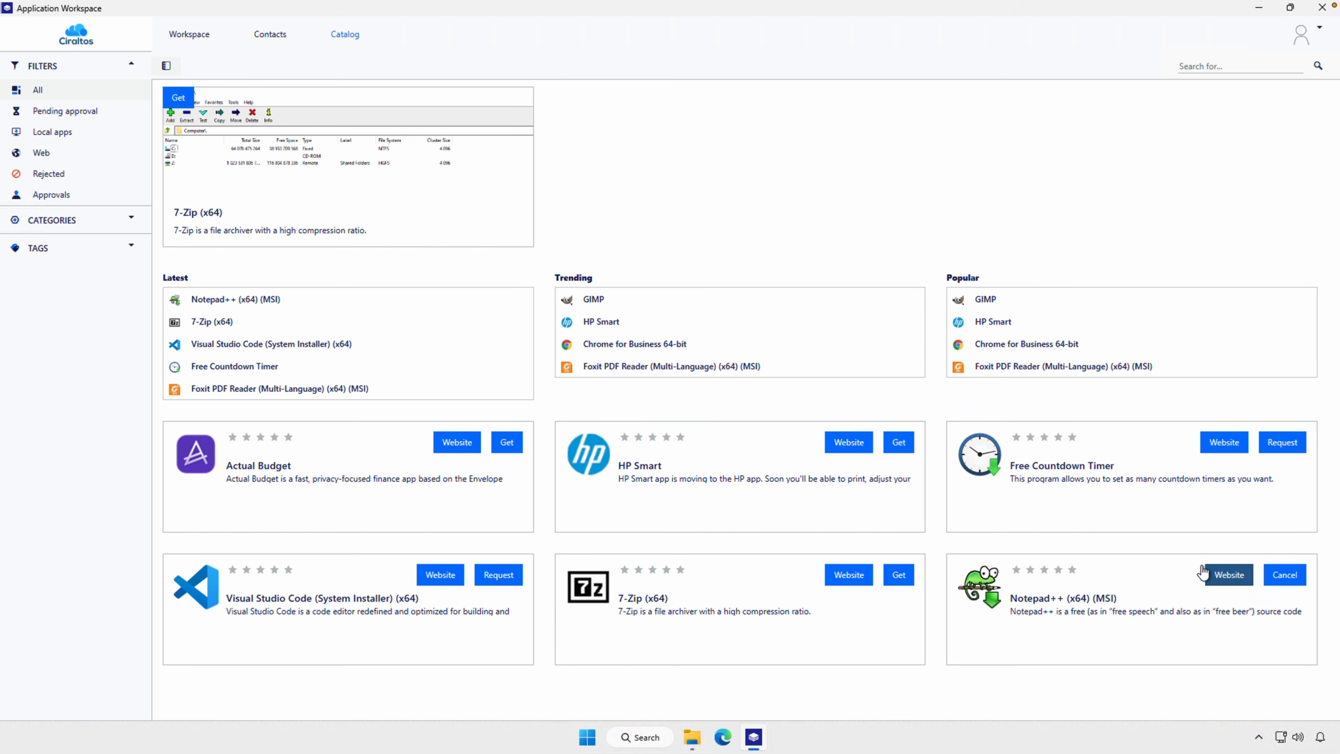
{"action": "left_click", "coordinate": [83, 112]}
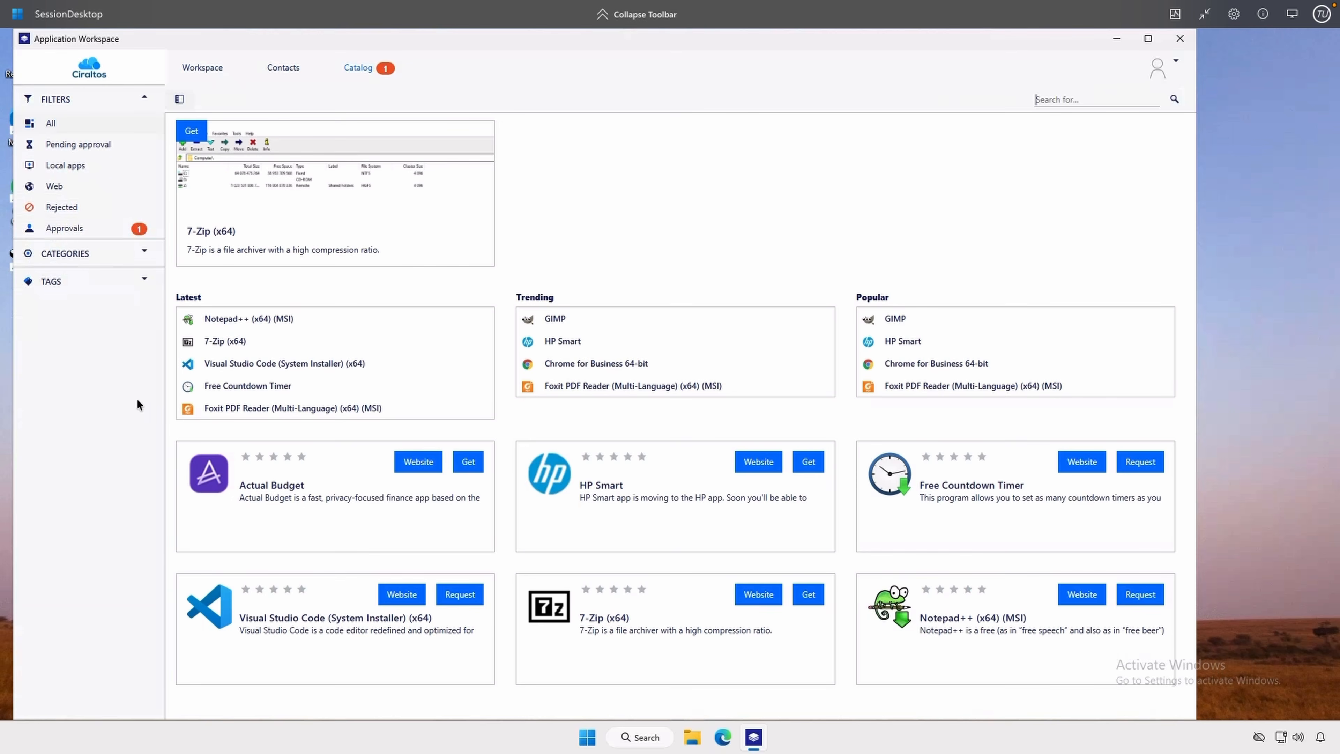
In the approver's SessionDesktop session, approve the pending catalog request for Notepad++ (x64) (MSI)
{"action": "left_click", "coordinate": [95, 236]}
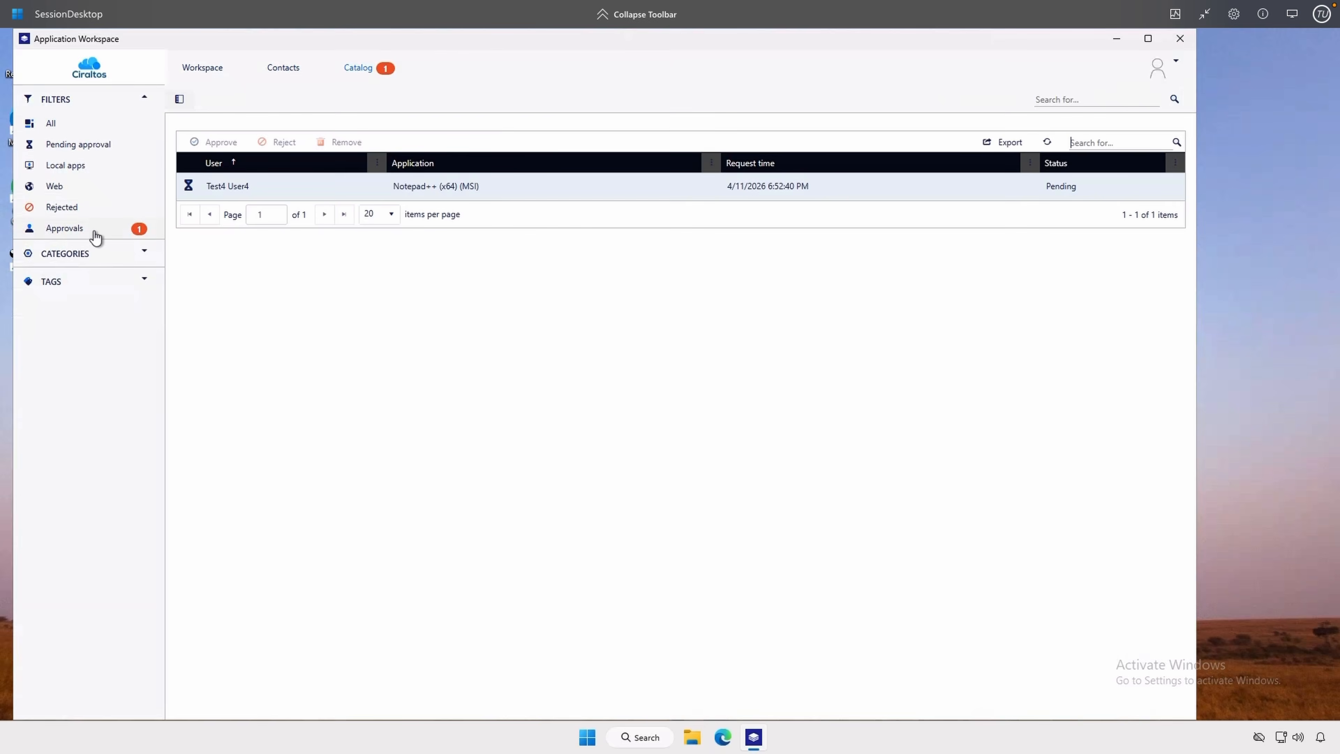
{"action": "left_click", "coordinate": [247, 187]}
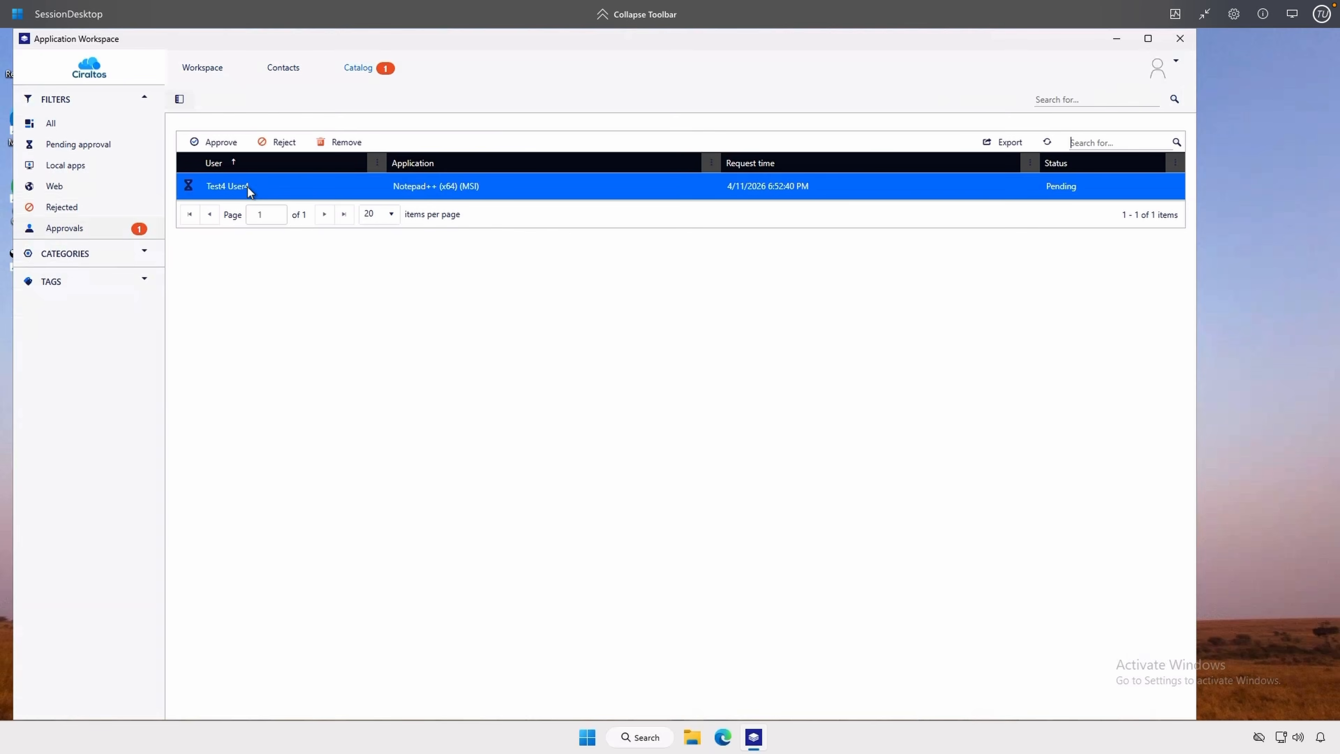
{"action": "left_click", "coordinate": [226, 143]}
{"action": "left_click", "coordinate": [709, 319]}
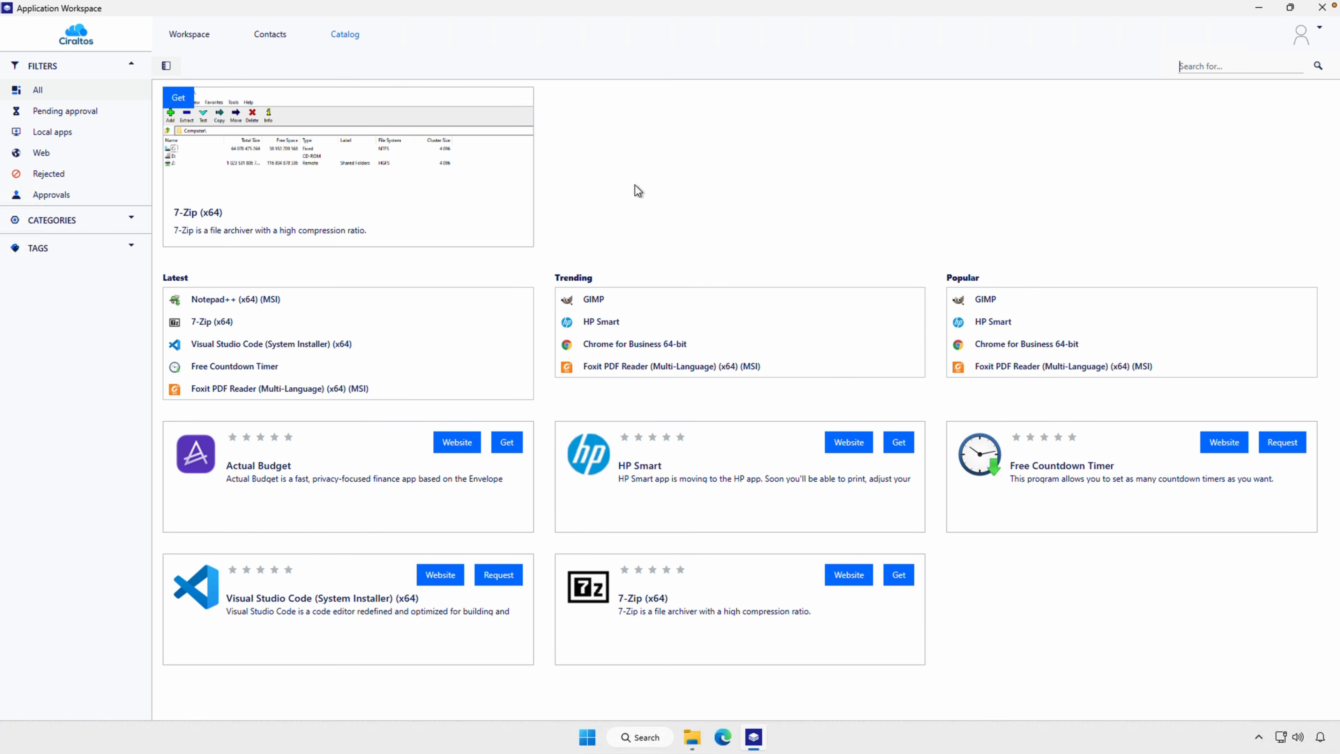
Test-launch Notepad++ from the workspace and from the Start menu, closing its window each time
{"action": "left_click", "coordinate": [188, 39]}
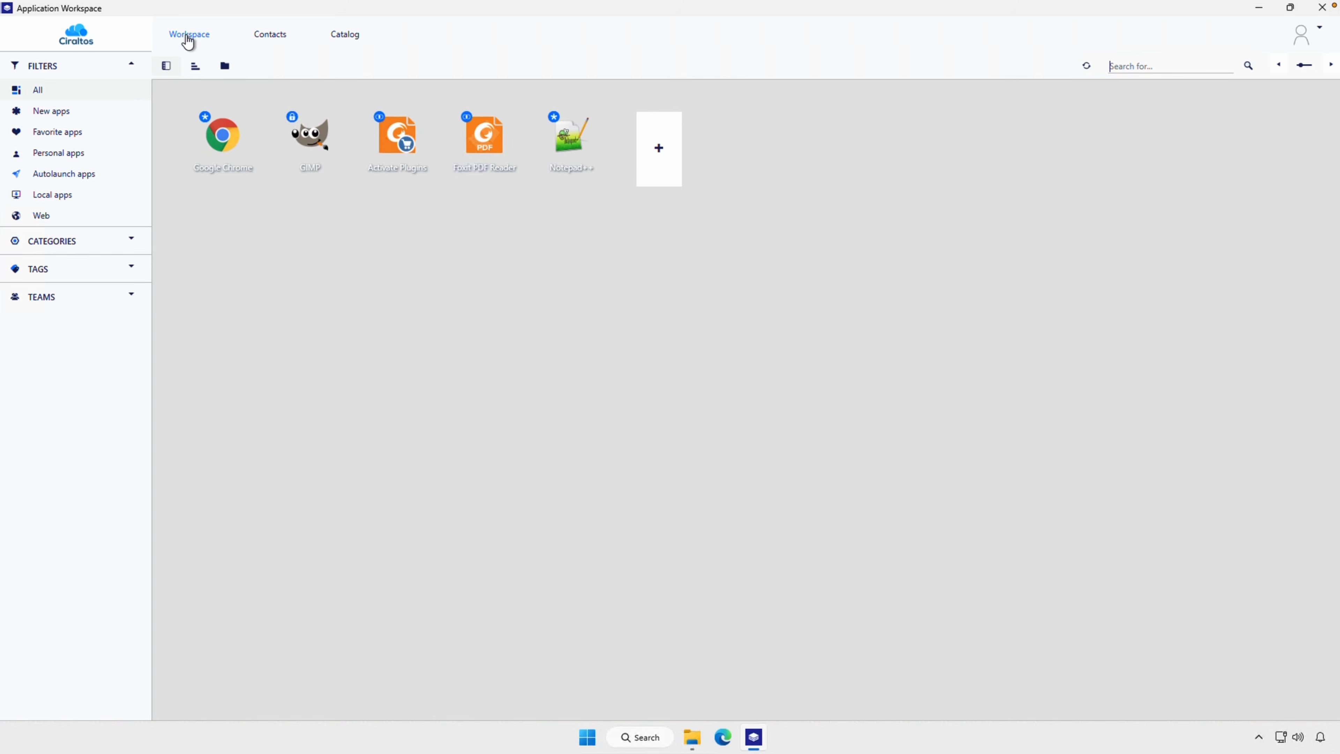
{"action": "left_click", "coordinate": [569, 150]}
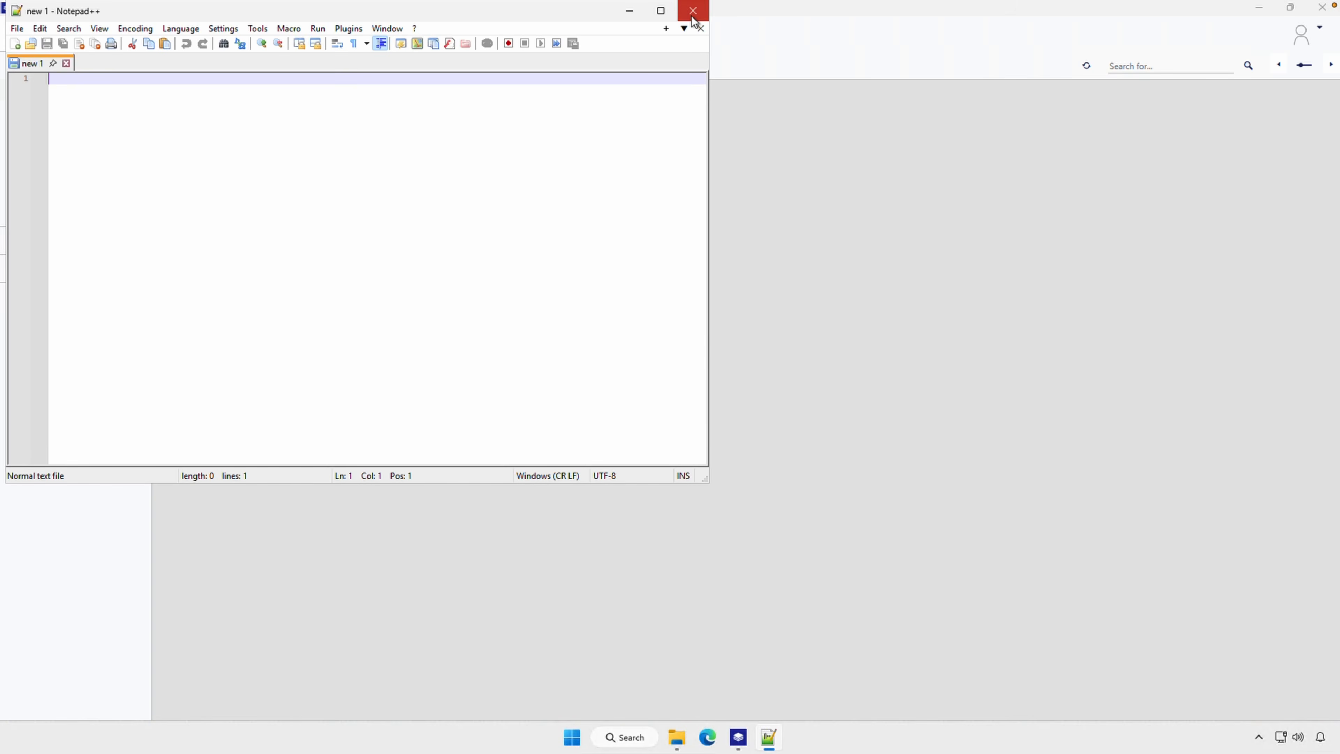
{"action": "left_click", "coordinate": [693, 12]}
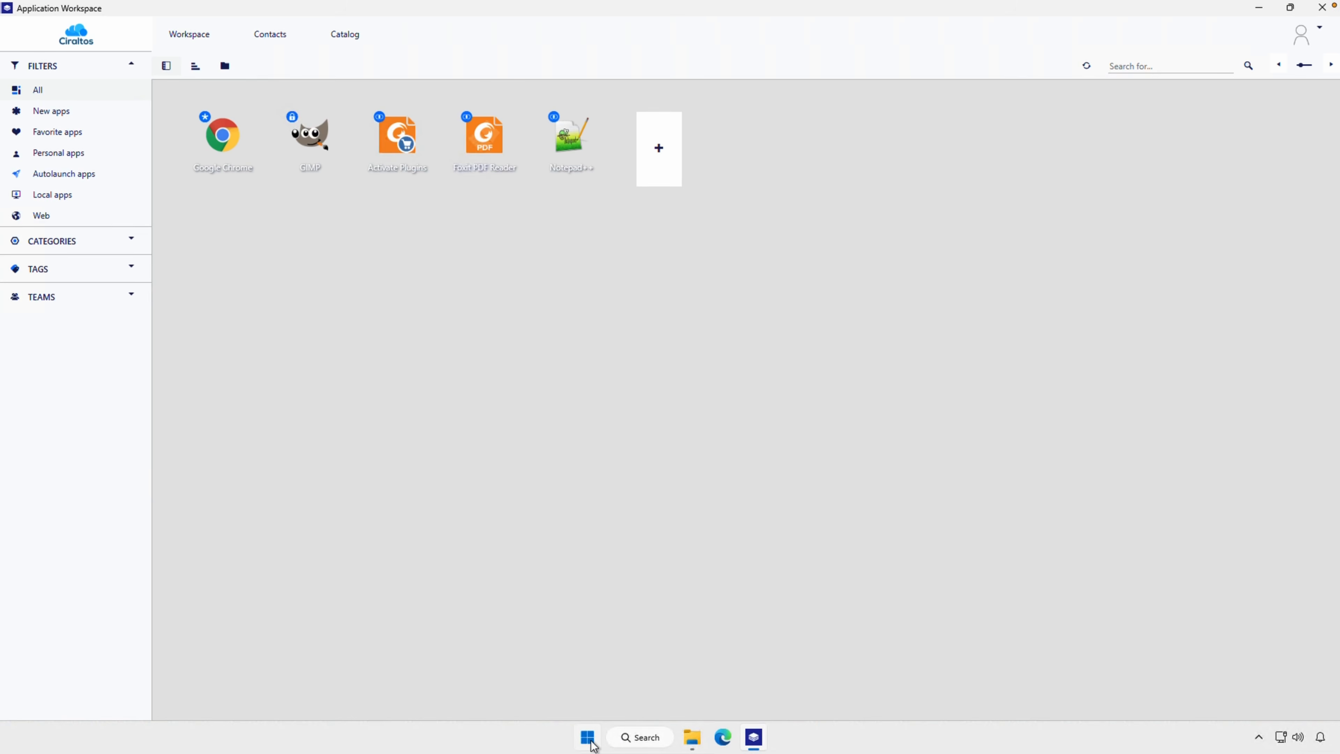
{"action": "left_click", "coordinate": [591, 743]}
{"action": "left_click", "coordinate": [563, 549]}
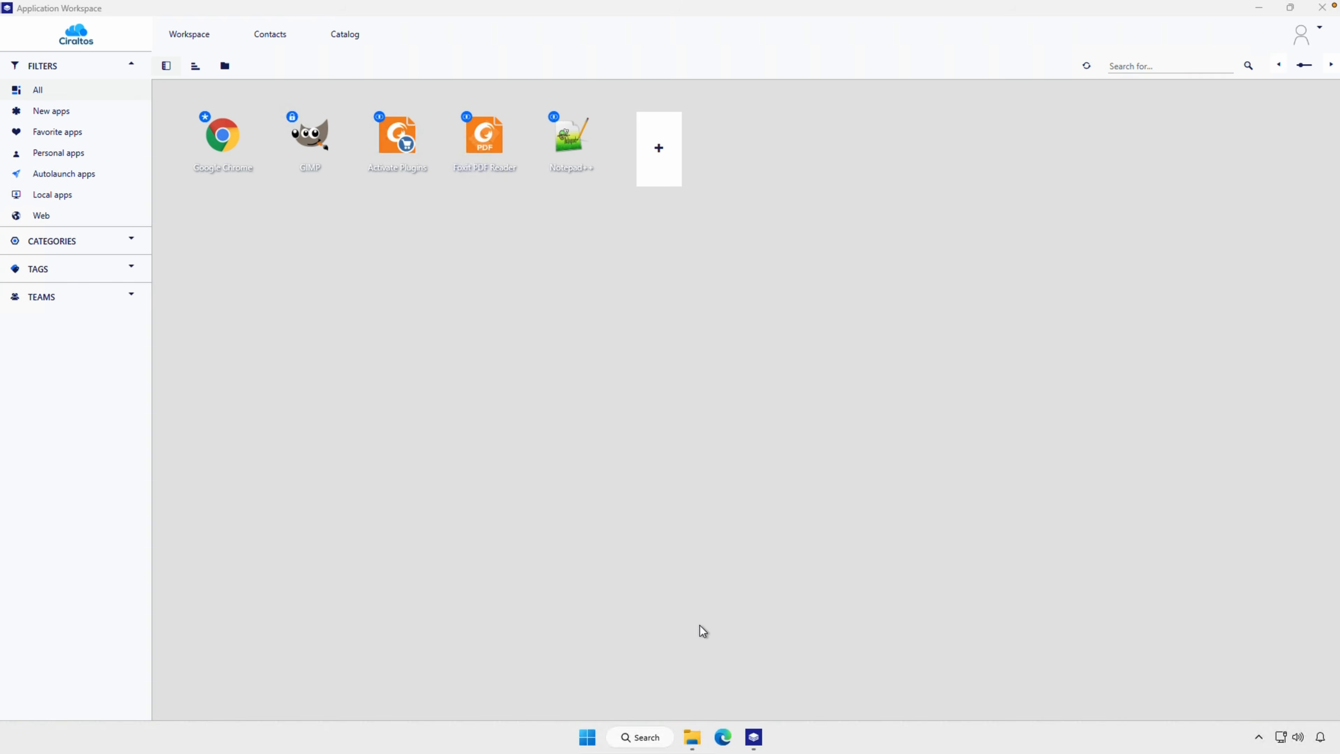
{"action": "left_click", "coordinate": [692, 10]}
Check the workspace options for GIMP, the AVDUsers entitlement of the Win - GIMP package in the management portal, and the client's Start menu
{"action": "right_click", "coordinate": [317, 146]}
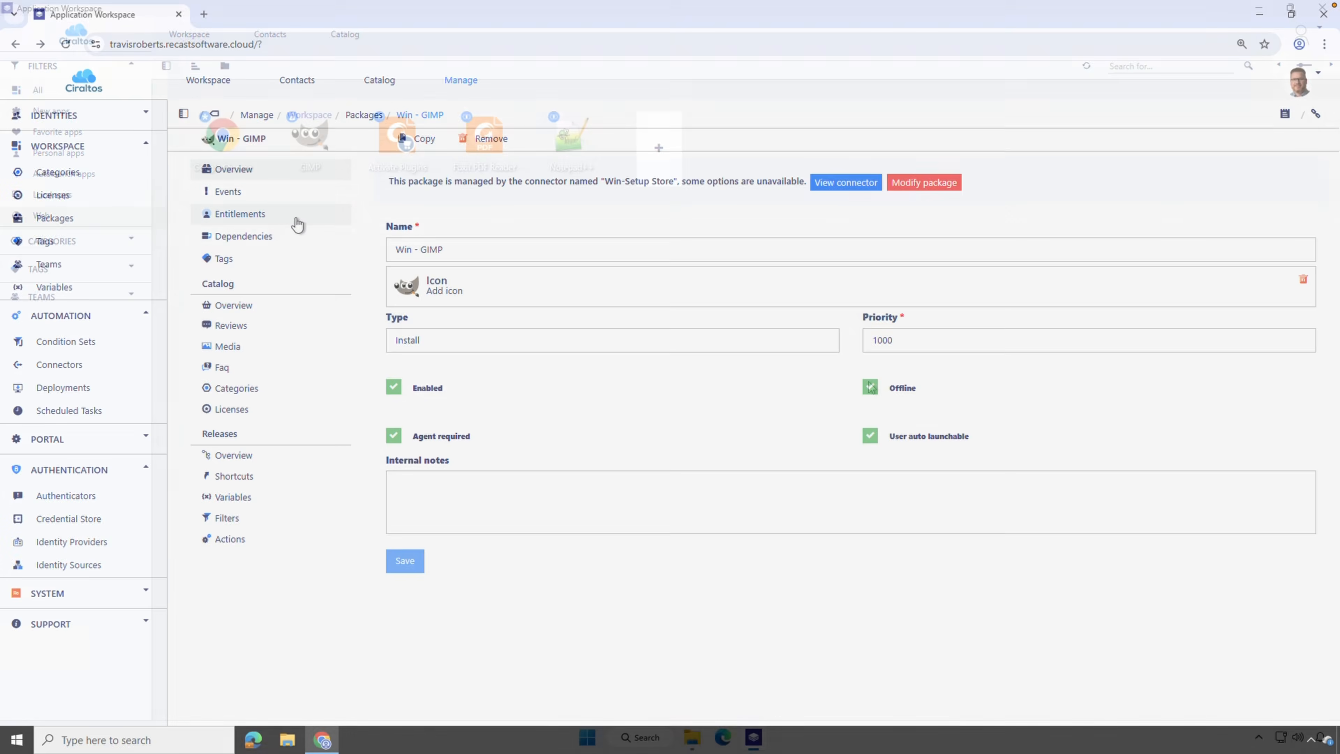
{"action": "left_click", "coordinate": [297, 224]}
{"action": "double_click", "coordinate": [463, 280]}
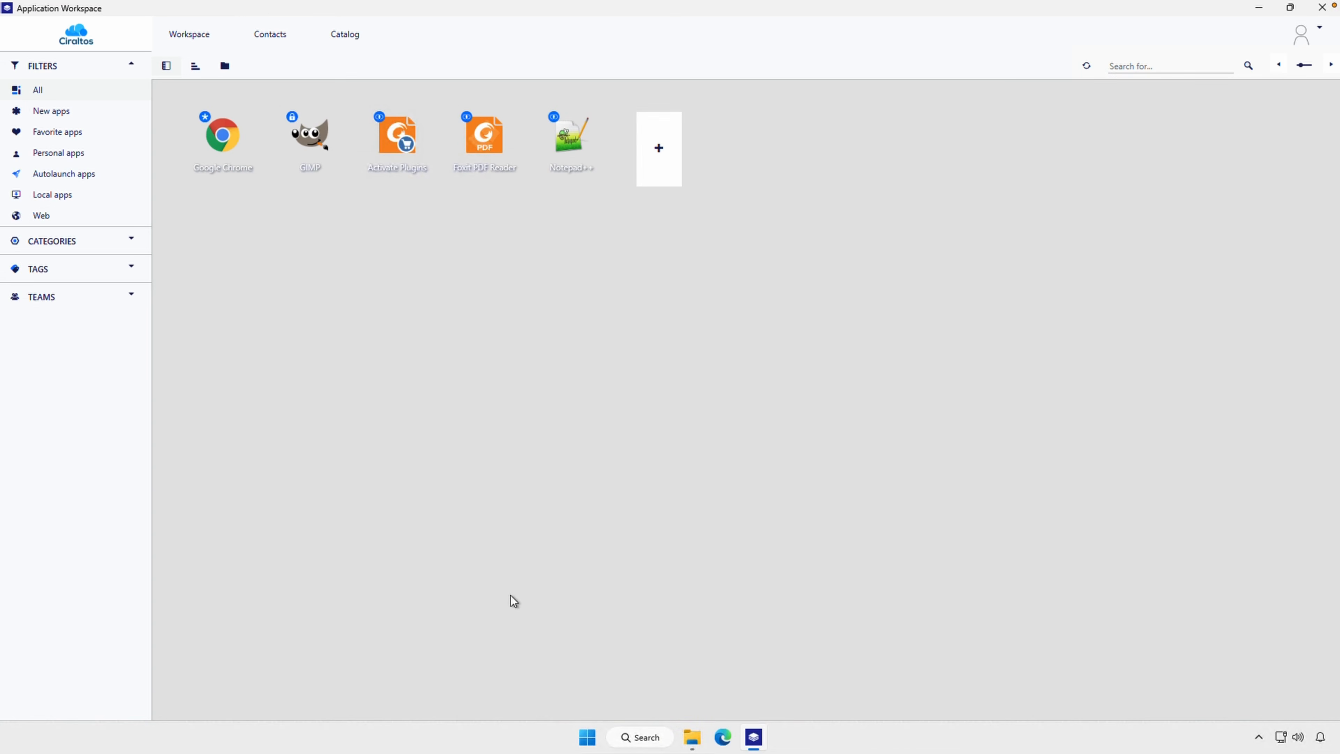
{"action": "left_click", "coordinate": [582, 739]}
{"action": "left_click", "coordinate": [581, 747]}
Remove Foxit PDF Reader from the workspace and check the Start menu
{"action": "right_click", "coordinate": [482, 156]}
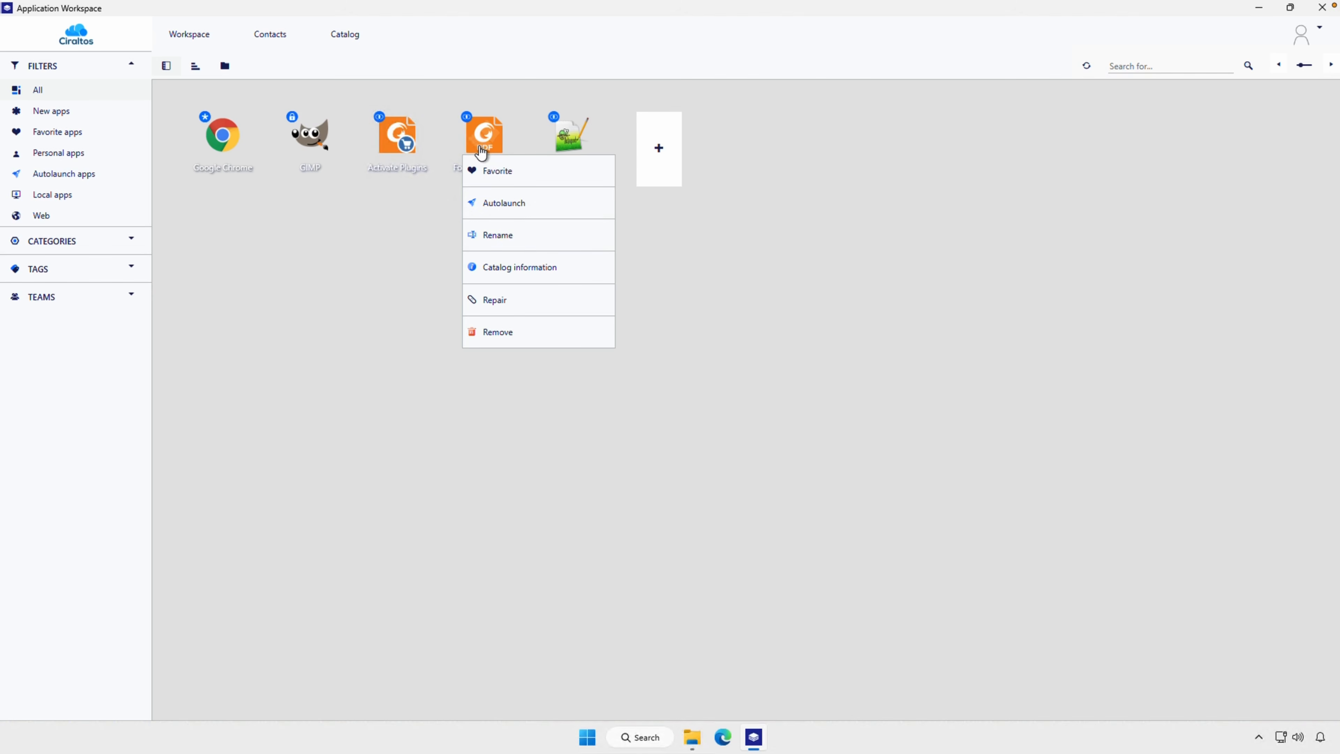
{"action": "left_click", "coordinate": [519, 331]}
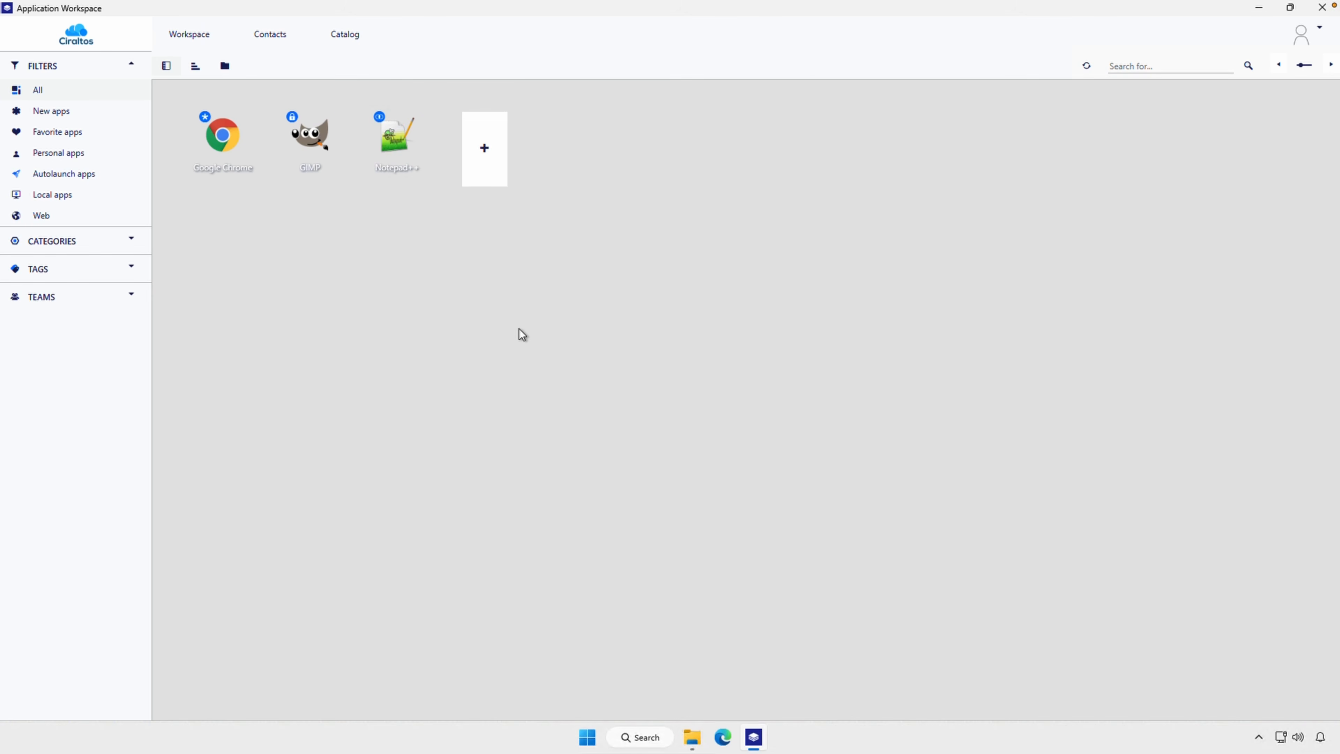
{"action": "left_click", "coordinate": [589, 737]}
{"action": "left_click", "coordinate": [589, 737]}
Get Foxit PDF Reader from the catalog, return to the workspace and check the Start menu
{"action": "left_click", "coordinate": [355, 41]}
{"action": "left_click", "coordinate": [1299, 449]}
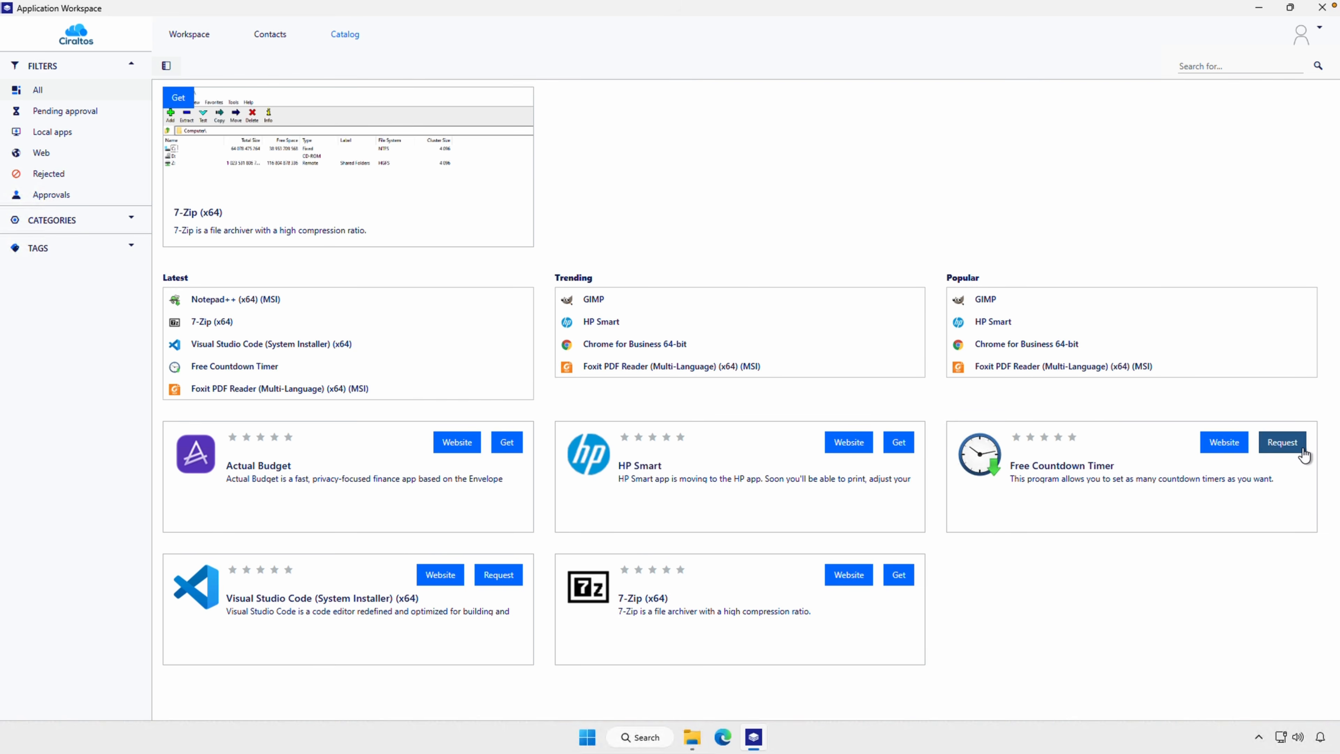
{"action": "left_click", "coordinate": [193, 38]}
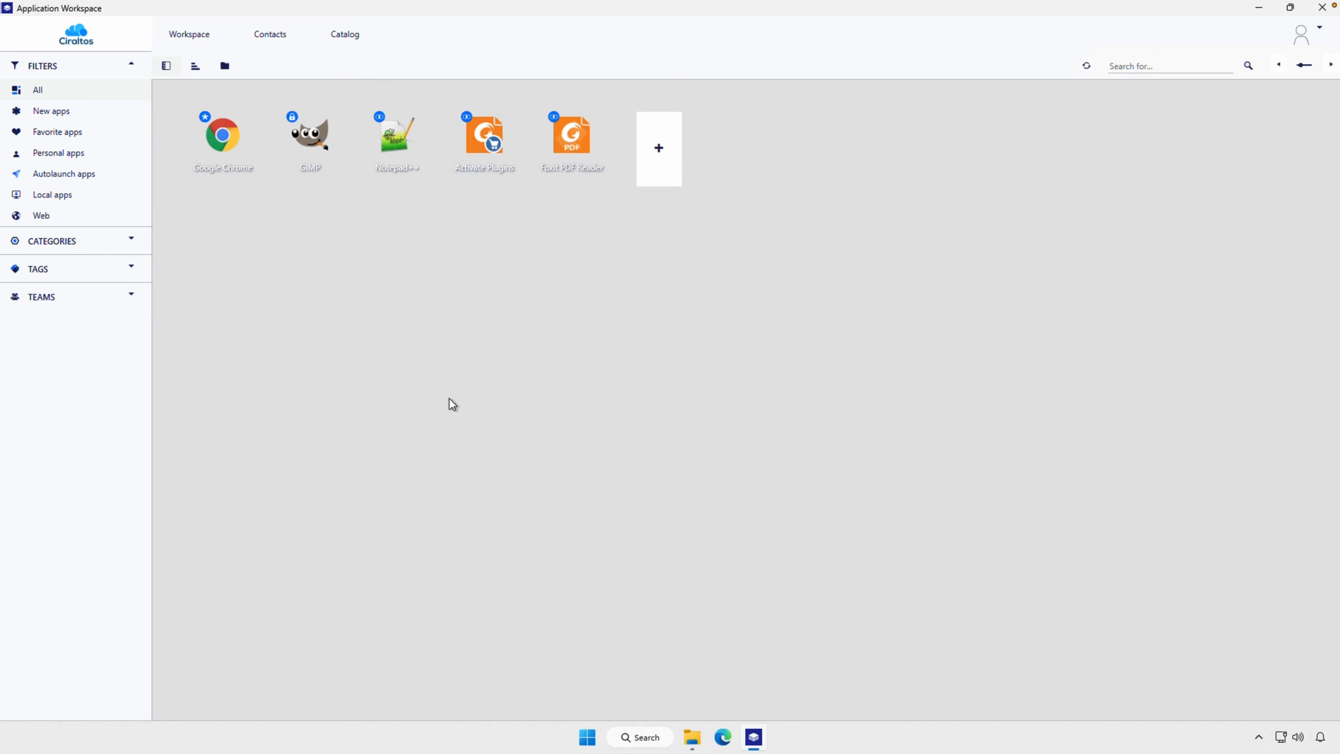
{"action": "left_click", "coordinate": [588, 738]}
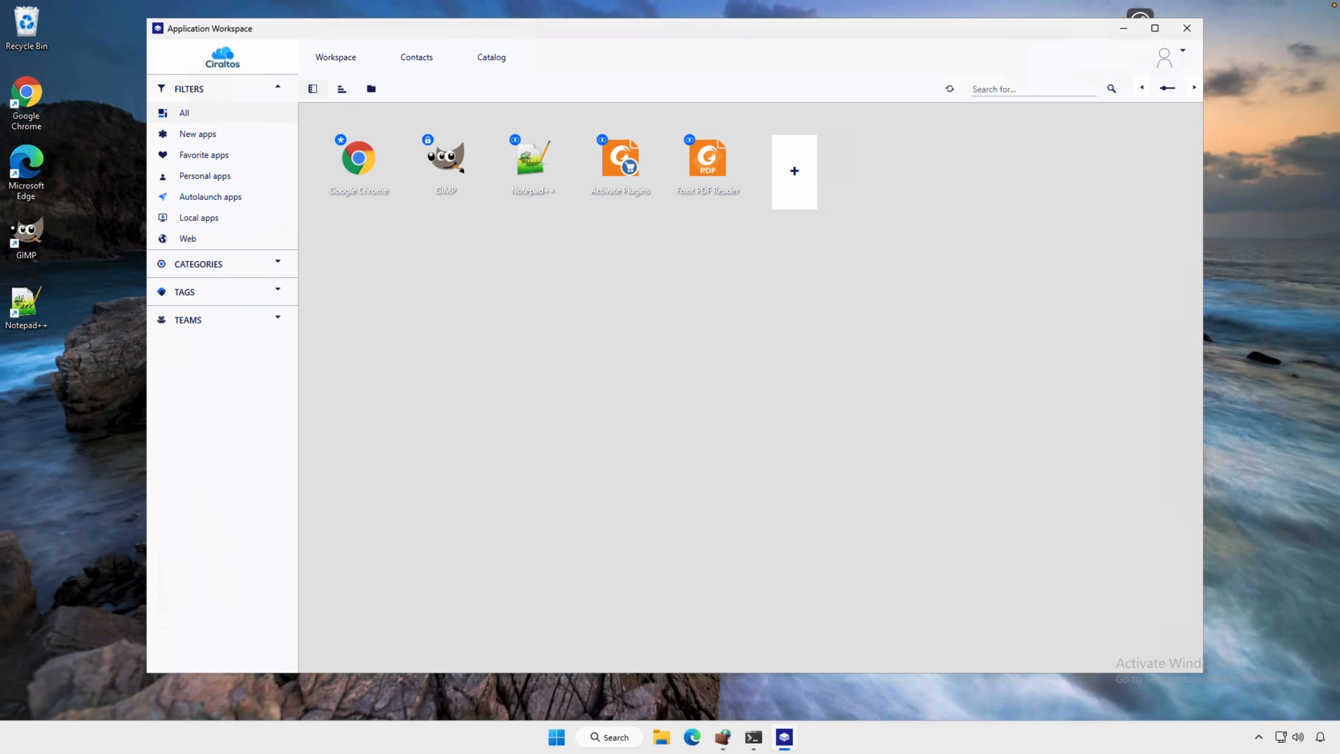
Get Win - Microsoft Power BI Demo from the catalog and return to the workspace
{"action": "left_click", "coordinate": [489, 56]}
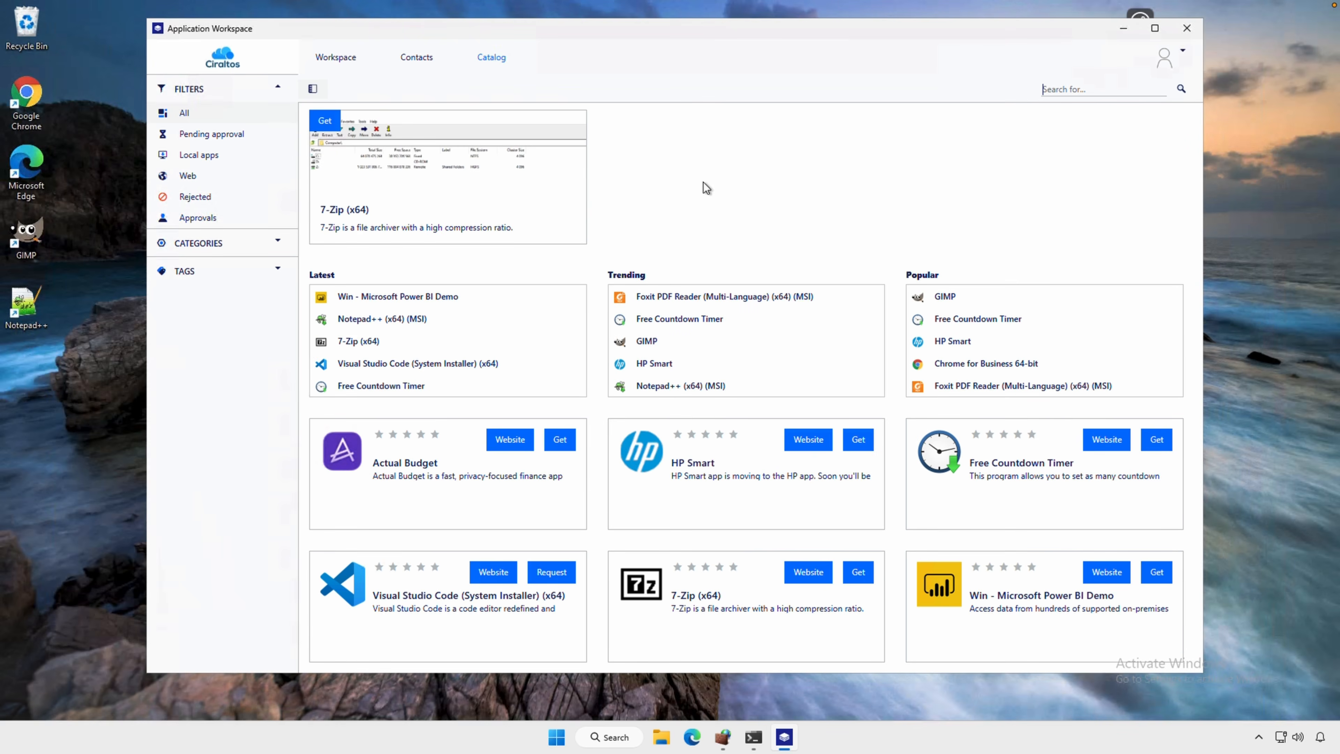
{"action": "left_click", "coordinate": [1157, 573]}
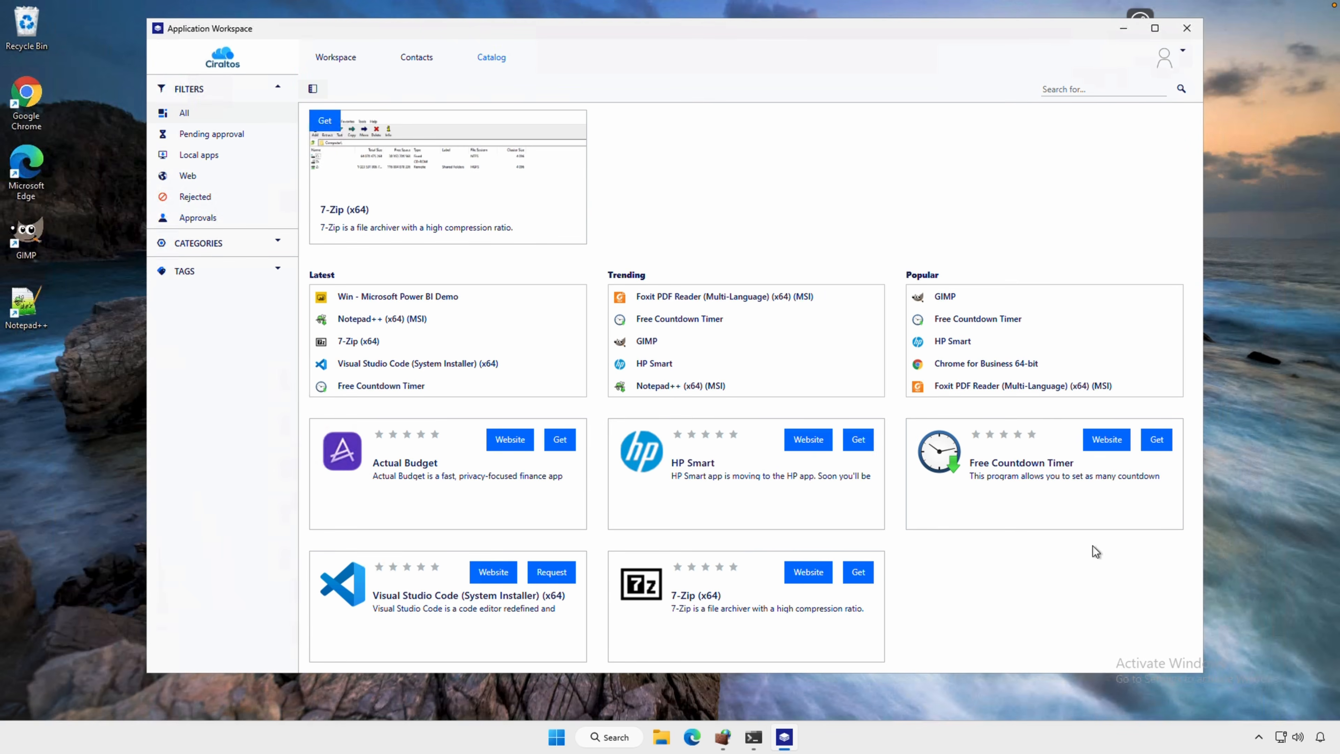
{"action": "left_click", "coordinate": [342, 66]}
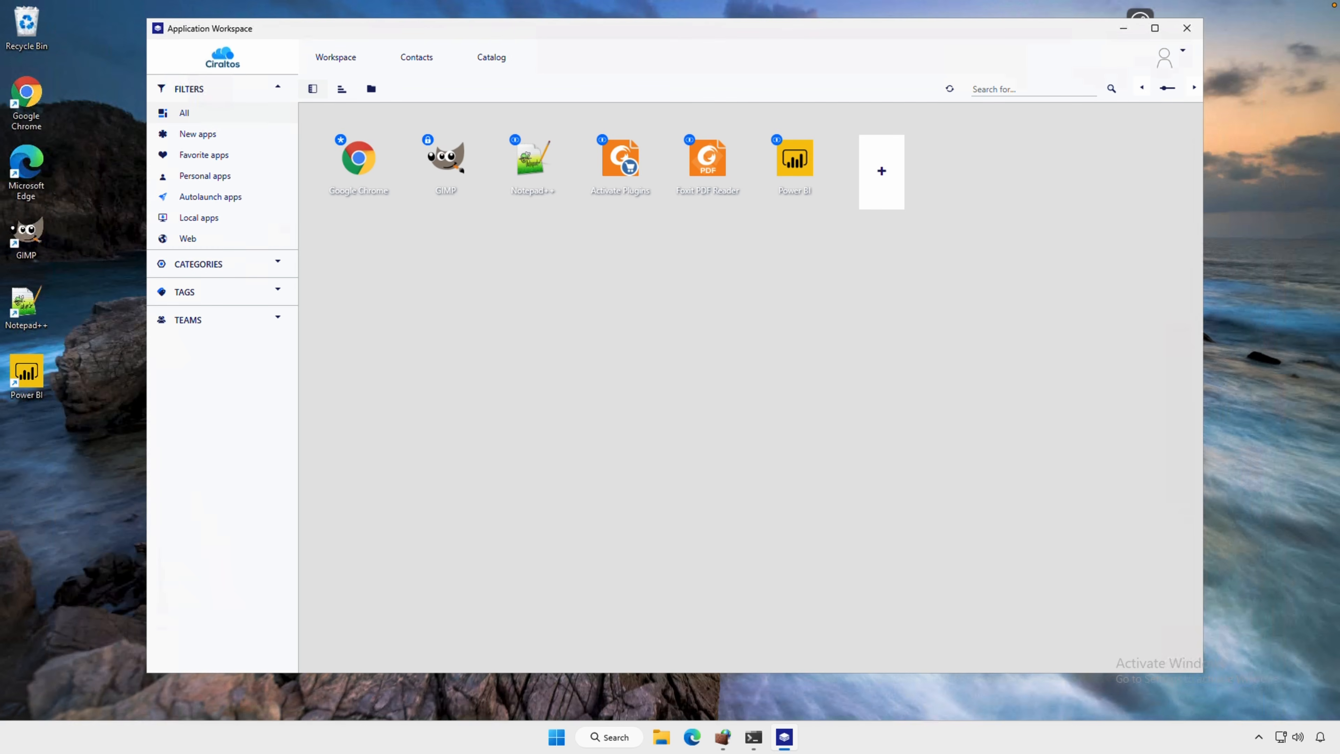
Ping dc3.ciraltos.com from Command Prompt, and test-launch Power BI from the workspace, dismissing its sign-in window
{"action": "left_click", "coordinate": [757, 737]}
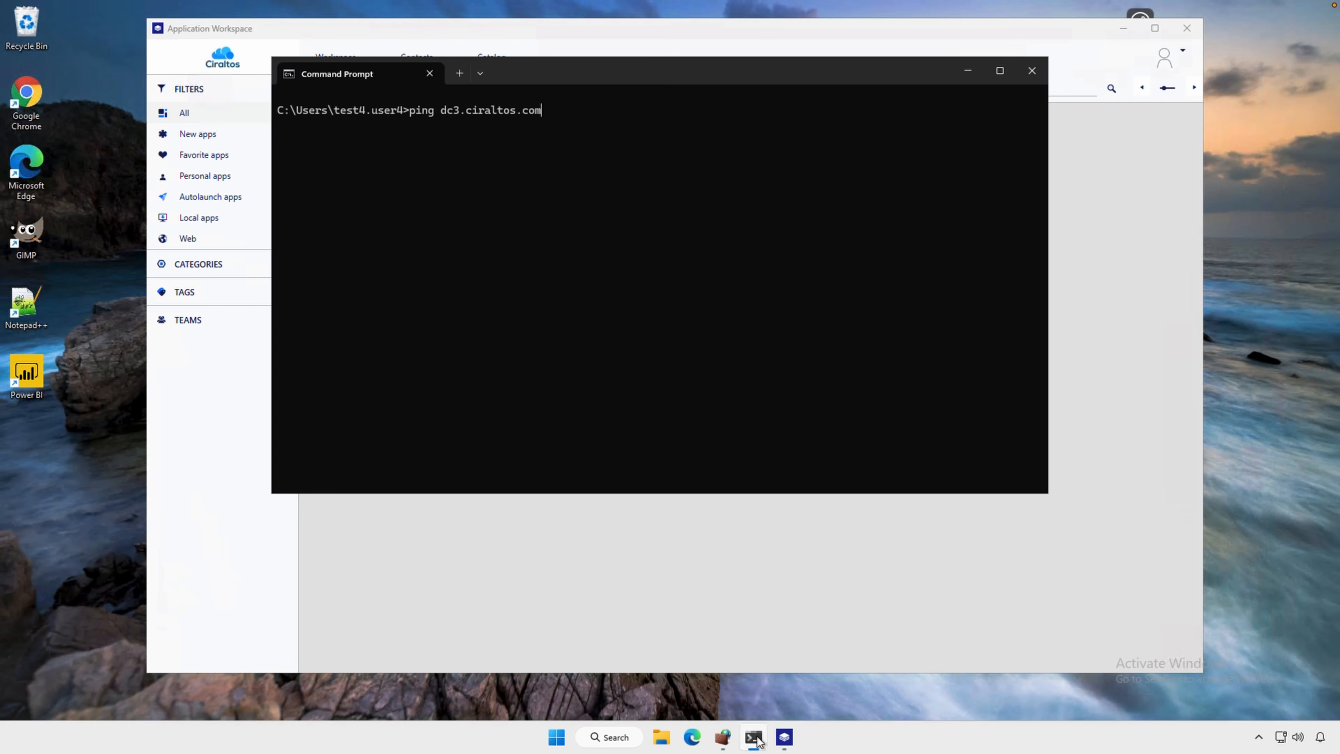
{"action": "key", "text": "Return"}
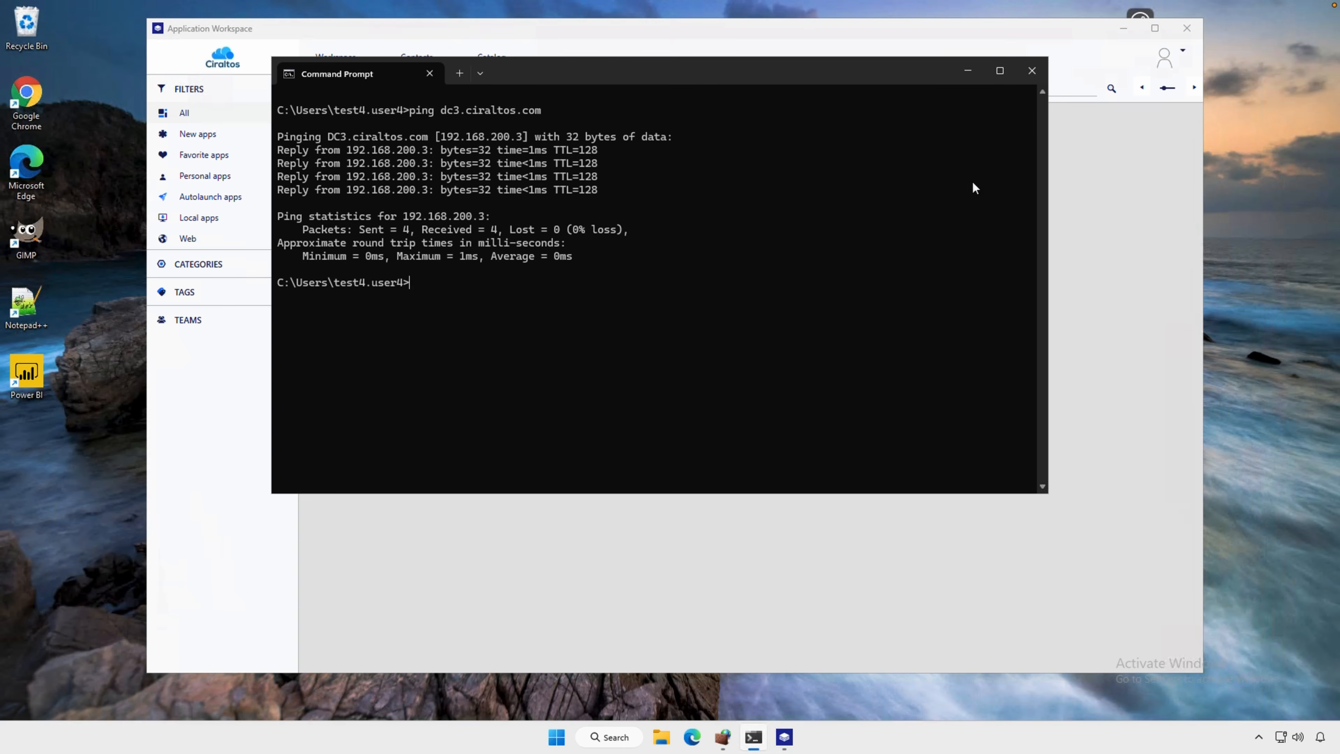
{"action": "left_click", "coordinate": [967, 74]}
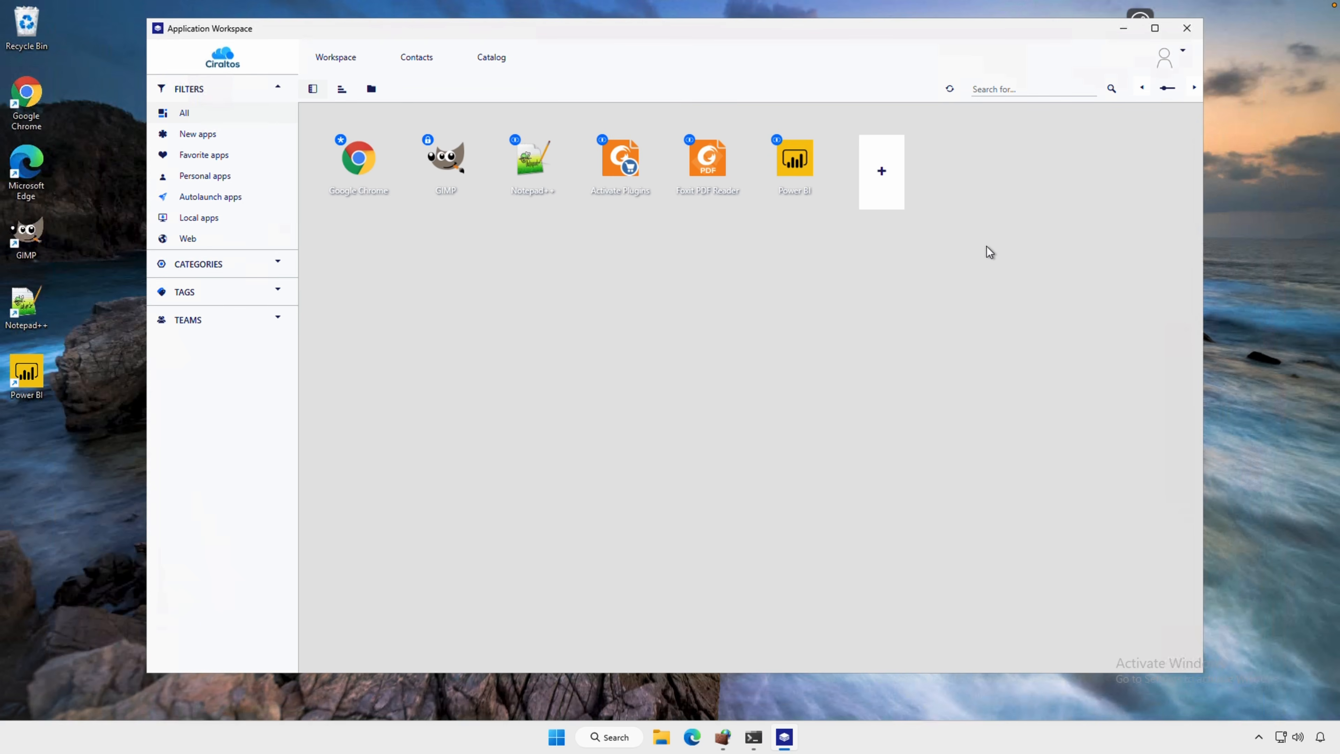
{"action": "left_click", "coordinate": [795, 164]}
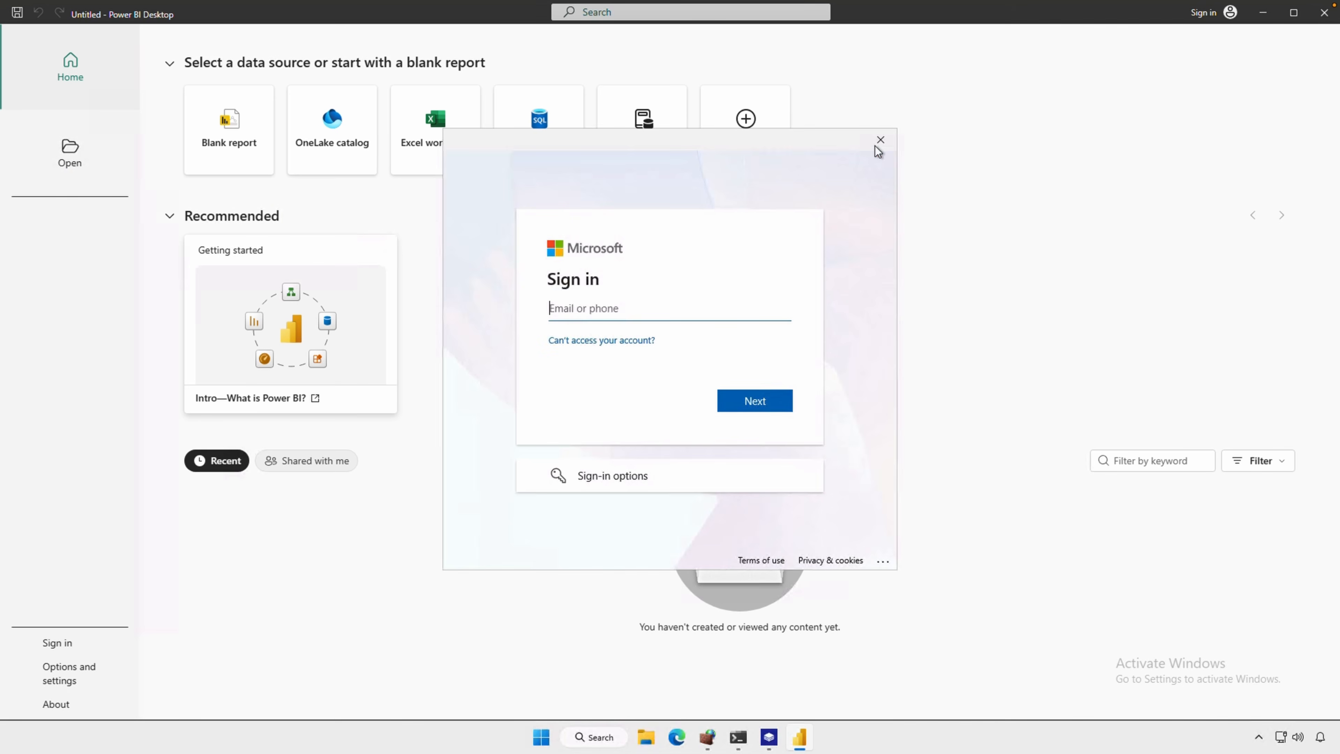
{"action": "left_click", "coordinate": [879, 140]}
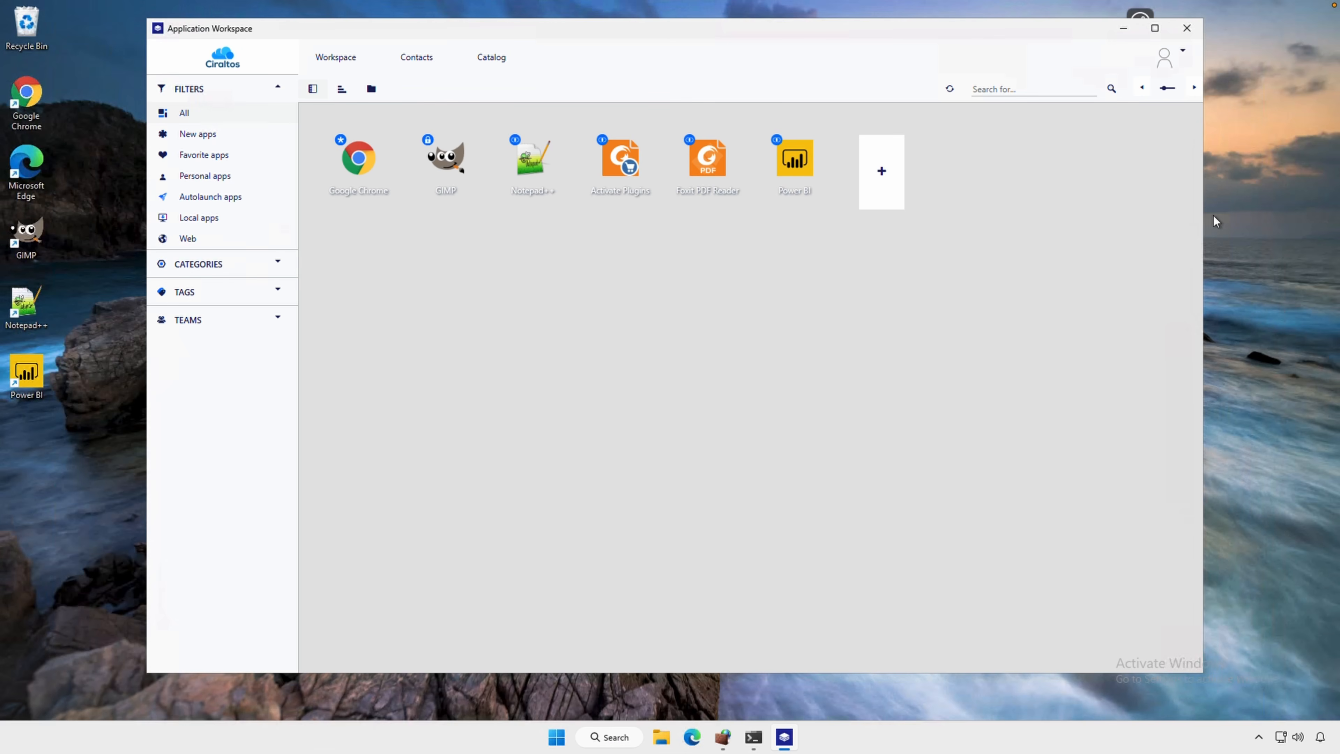
Enable the two selected File and Printer Sharing (Echo Request - ICMPv4-Out) outbound rules in Windows Defender Firewall
{"action": "left_click", "coordinate": [722, 737]}
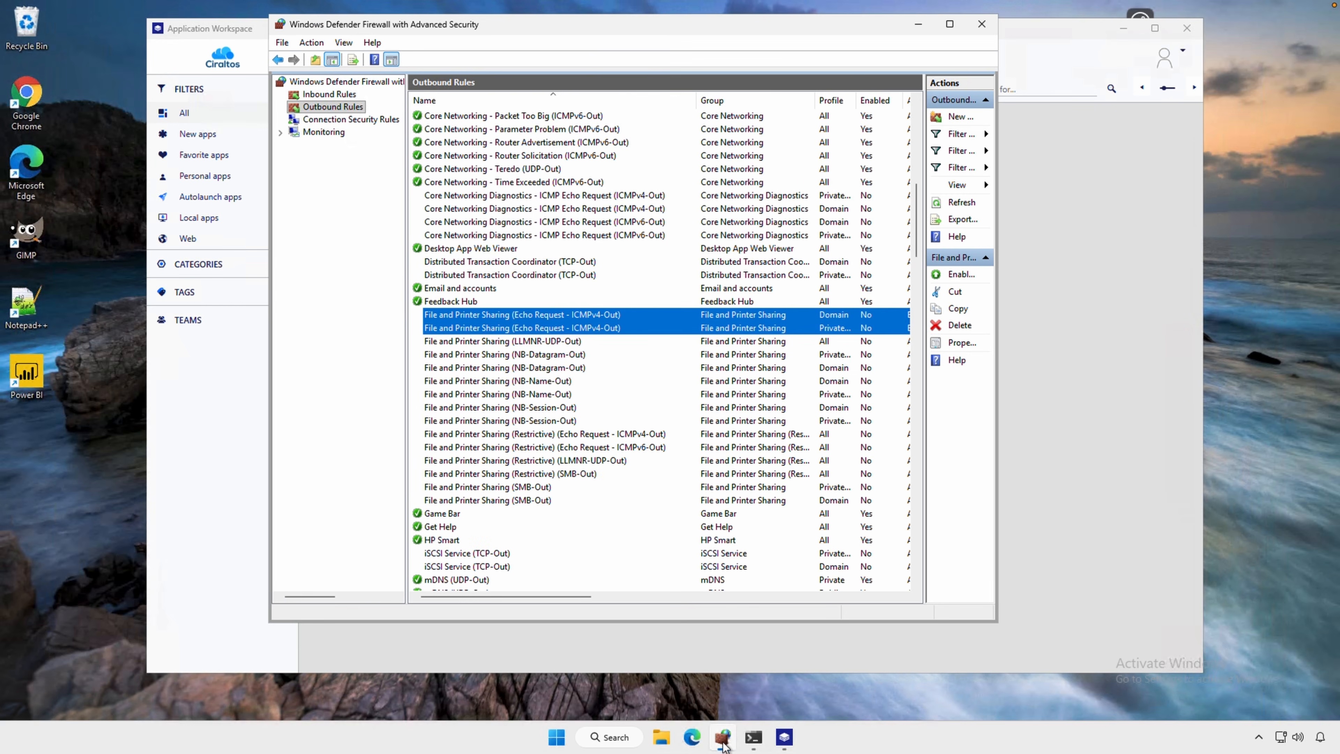
{"action": "right_click", "coordinate": [533, 313]}
{"action": "left_click", "coordinate": [563, 324]}
{"action": "left_click", "coordinate": [918, 25]}
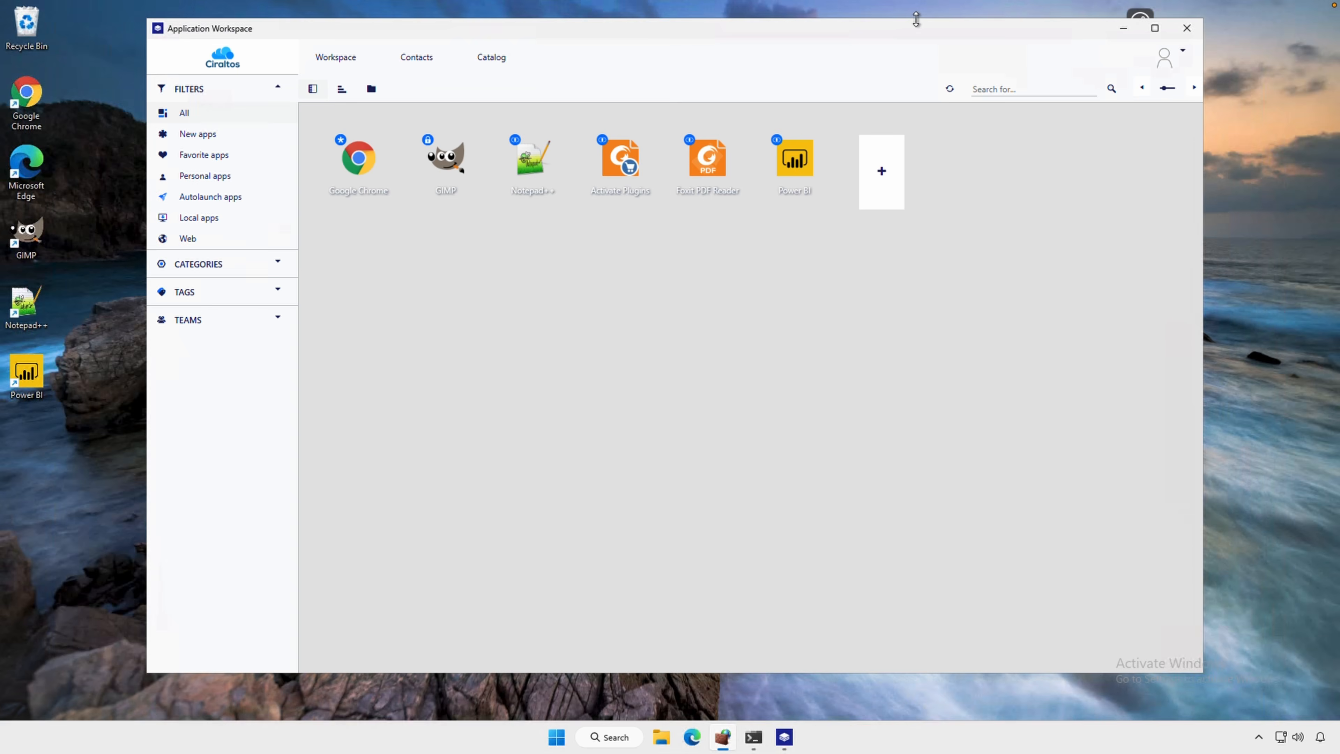
Repeat the ping to dc3.ciraltos.com, and launch Power BI from the workspace, acknowledging the company network notice
{"action": "left_click", "coordinate": [753, 737]}
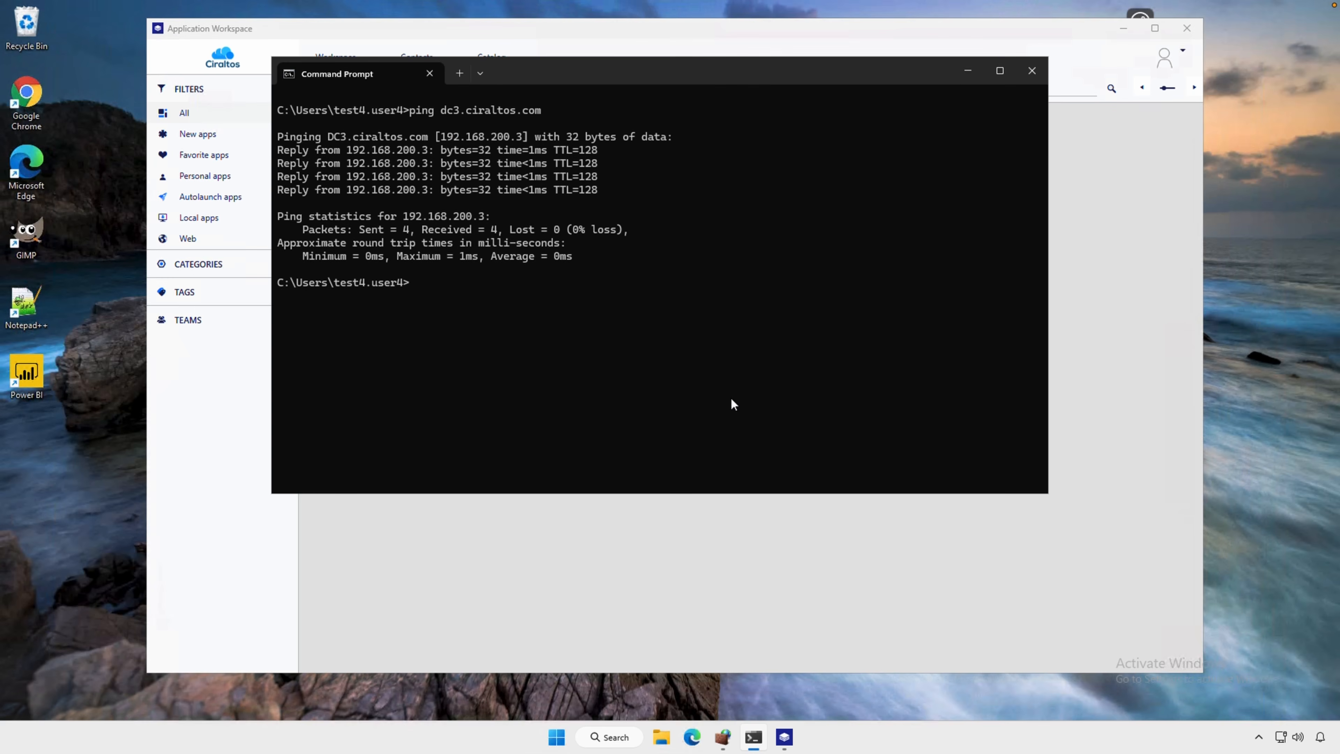
{"action": "key", "text": "Up"}
{"action": "key", "text": "Return"}
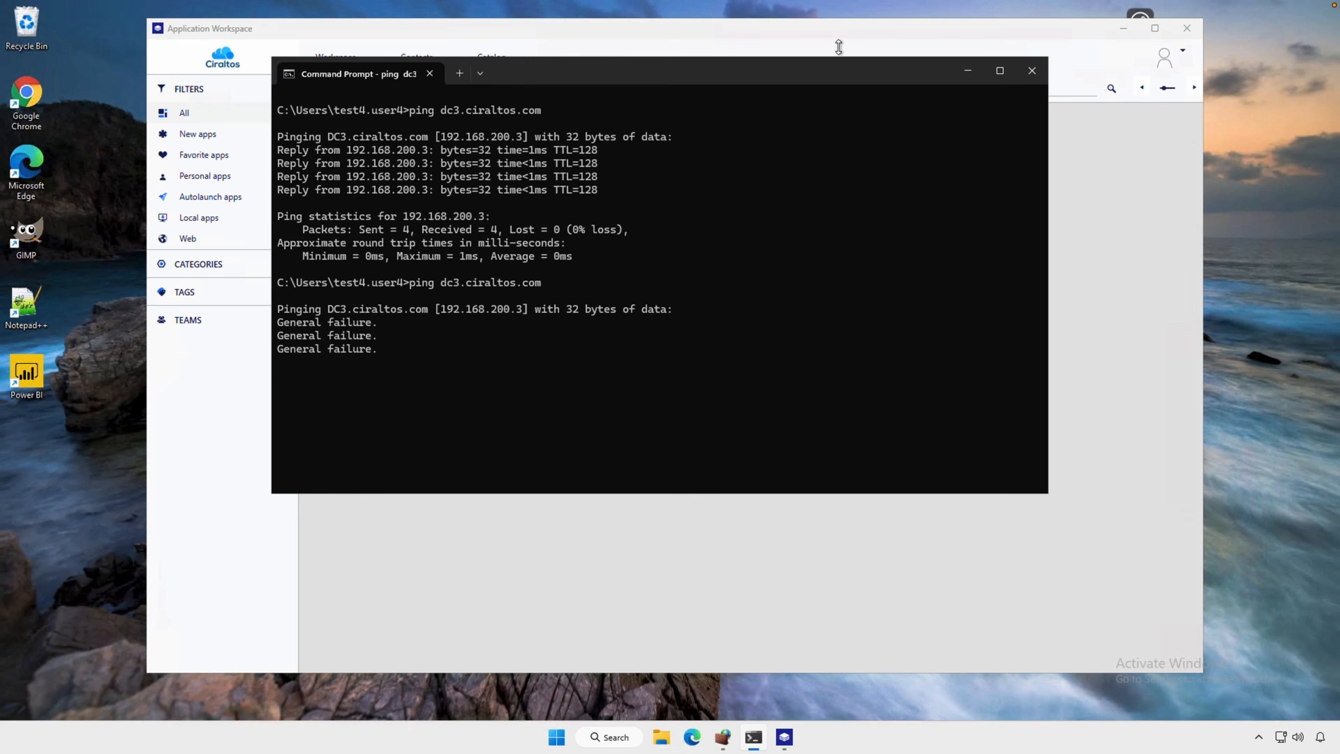
{"action": "left_click", "coordinate": [833, 26]}
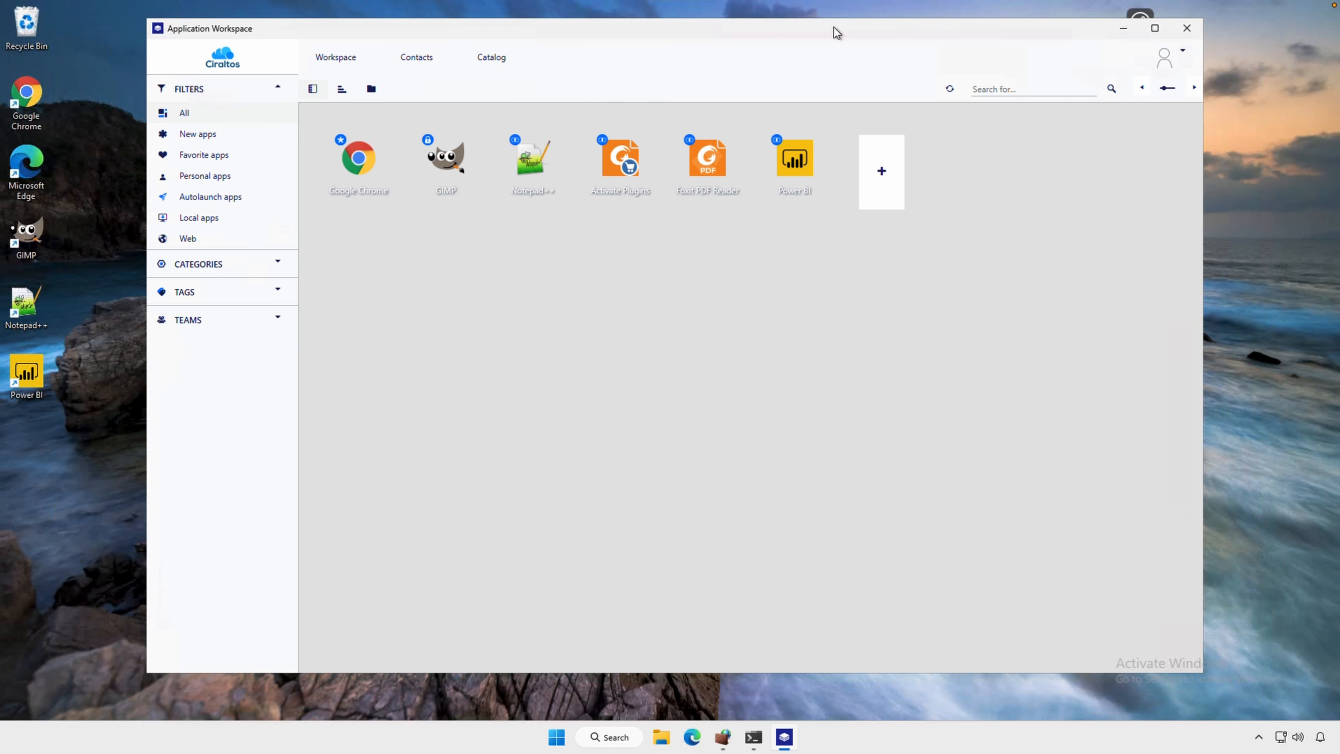
{"action": "left_click", "coordinate": [793, 168]}
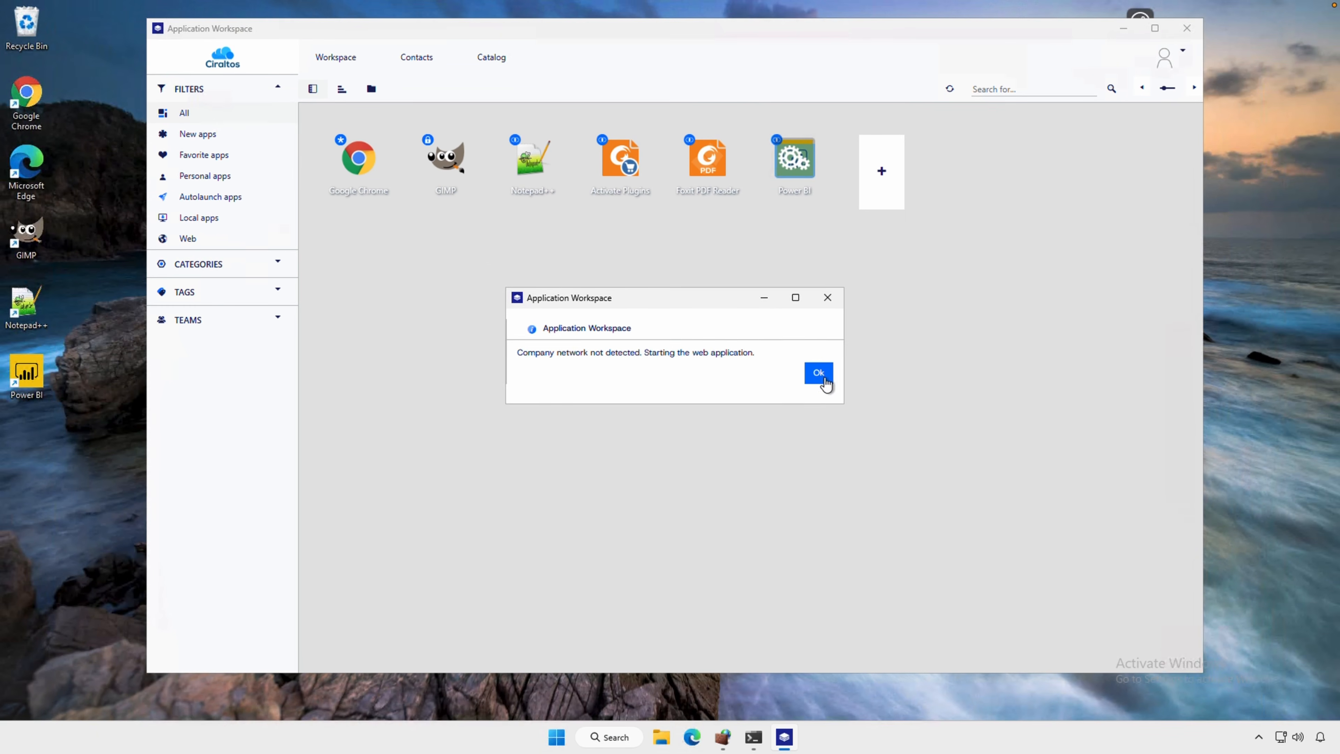
{"action": "left_click", "coordinate": [860, 375]}
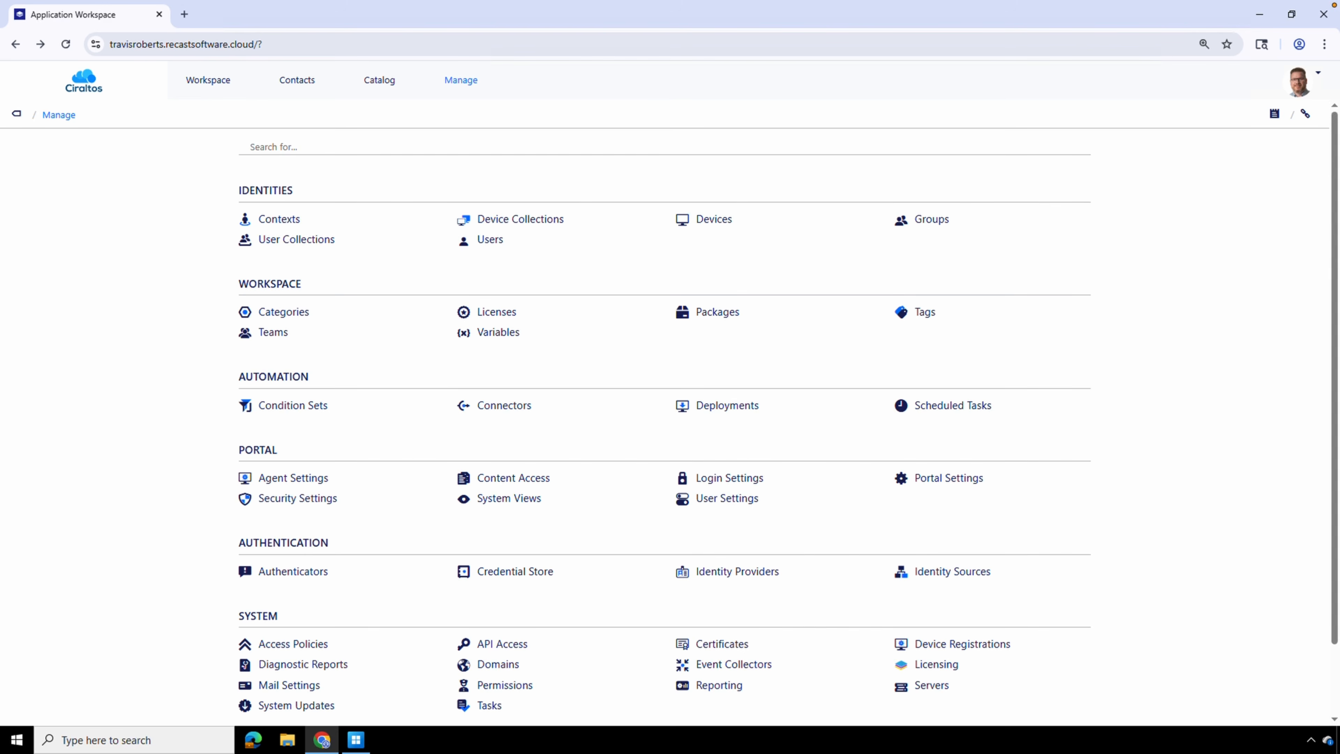
Open the release actions of the Win - Microsoft Power BI Demo package in the management portal
{"action": "left_click", "coordinate": [718, 311]}
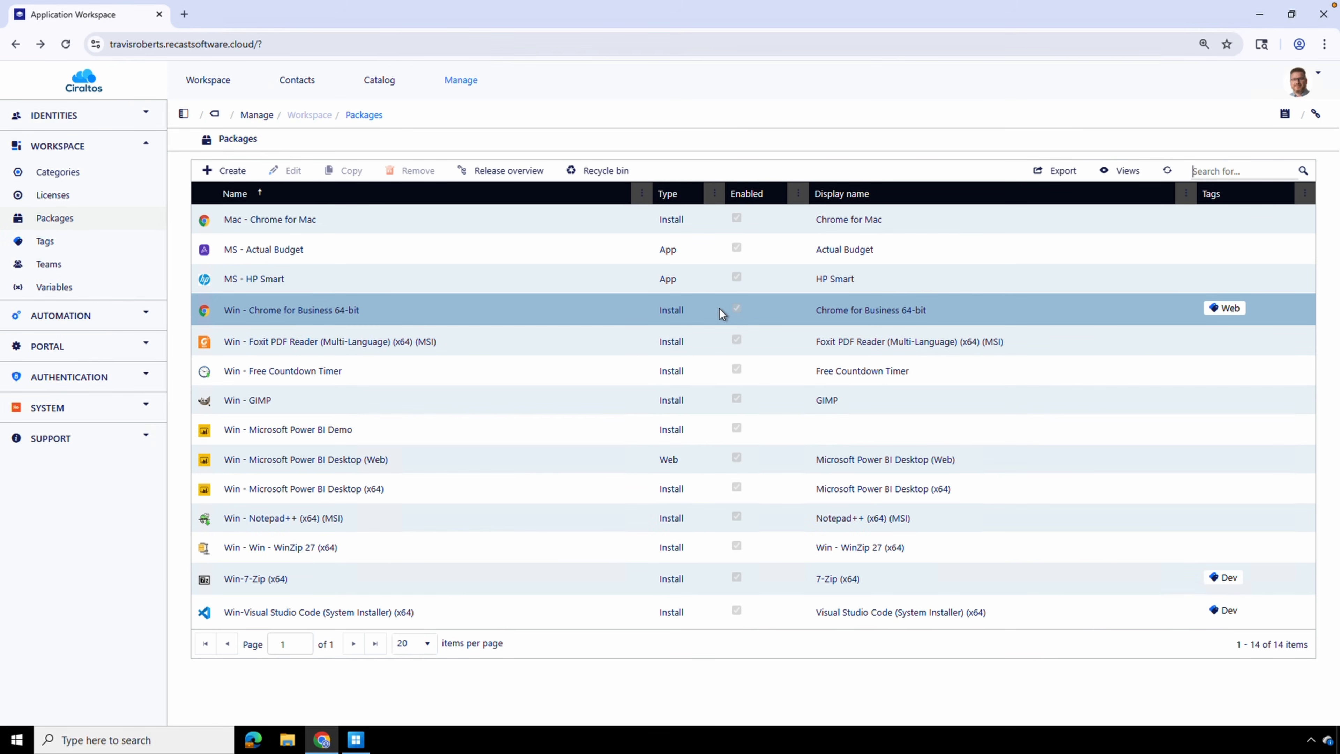
{"action": "double_click", "coordinate": [446, 430]}
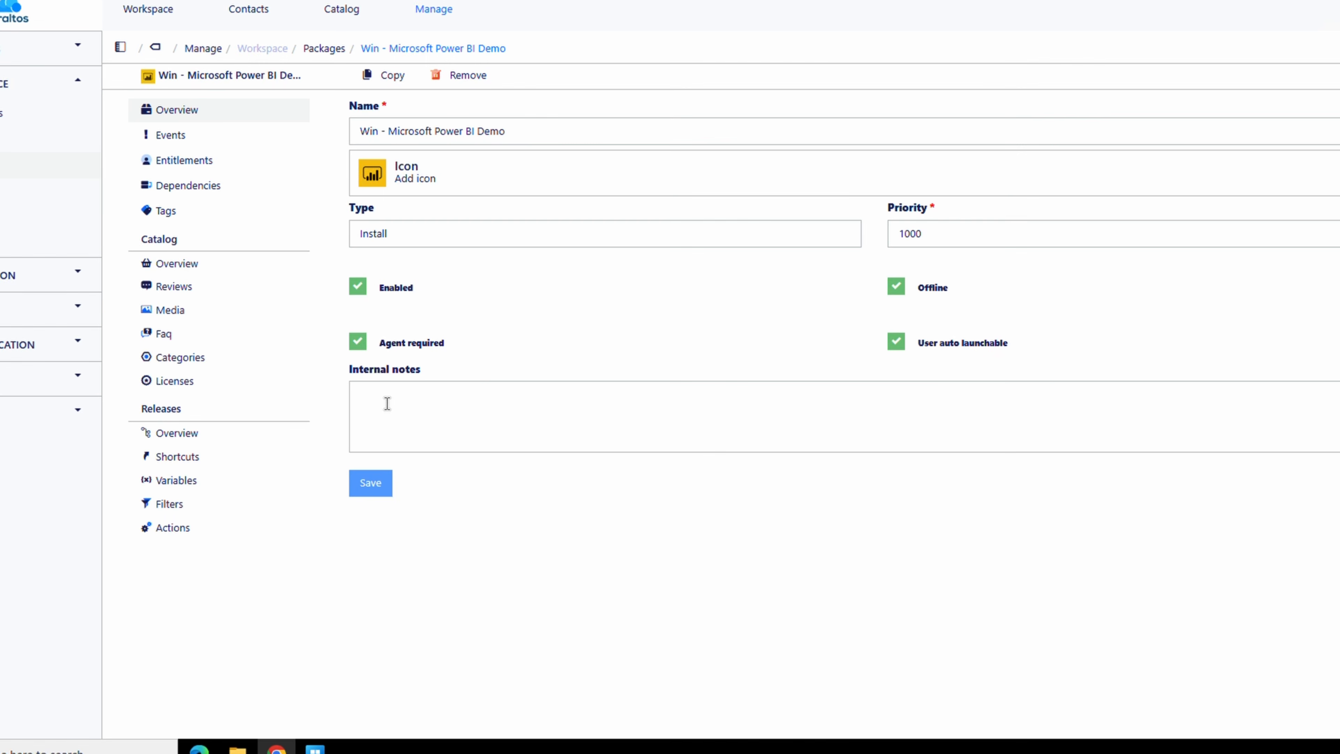
{"action": "left_click", "coordinate": [170, 527]}
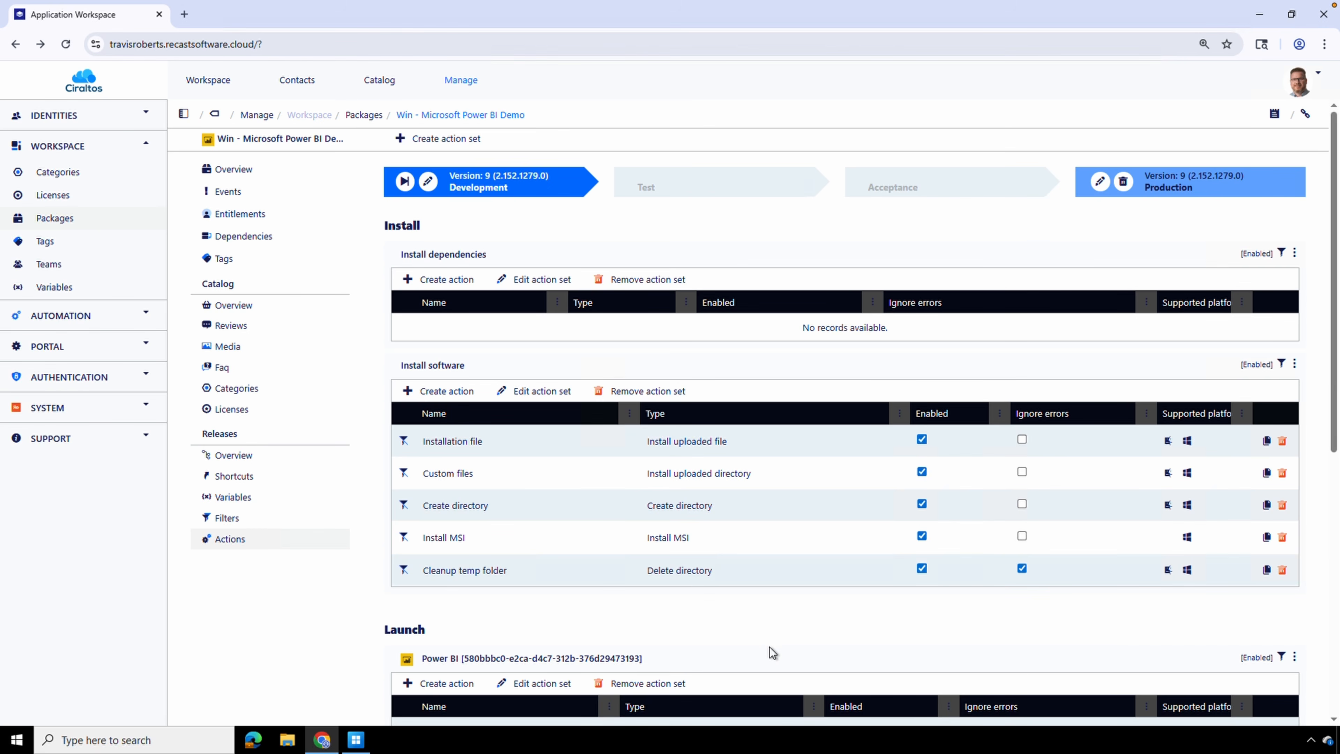
Examine the filters of the Install software action set, leaving them unchanged
{"action": "left_click", "coordinate": [543, 390]}
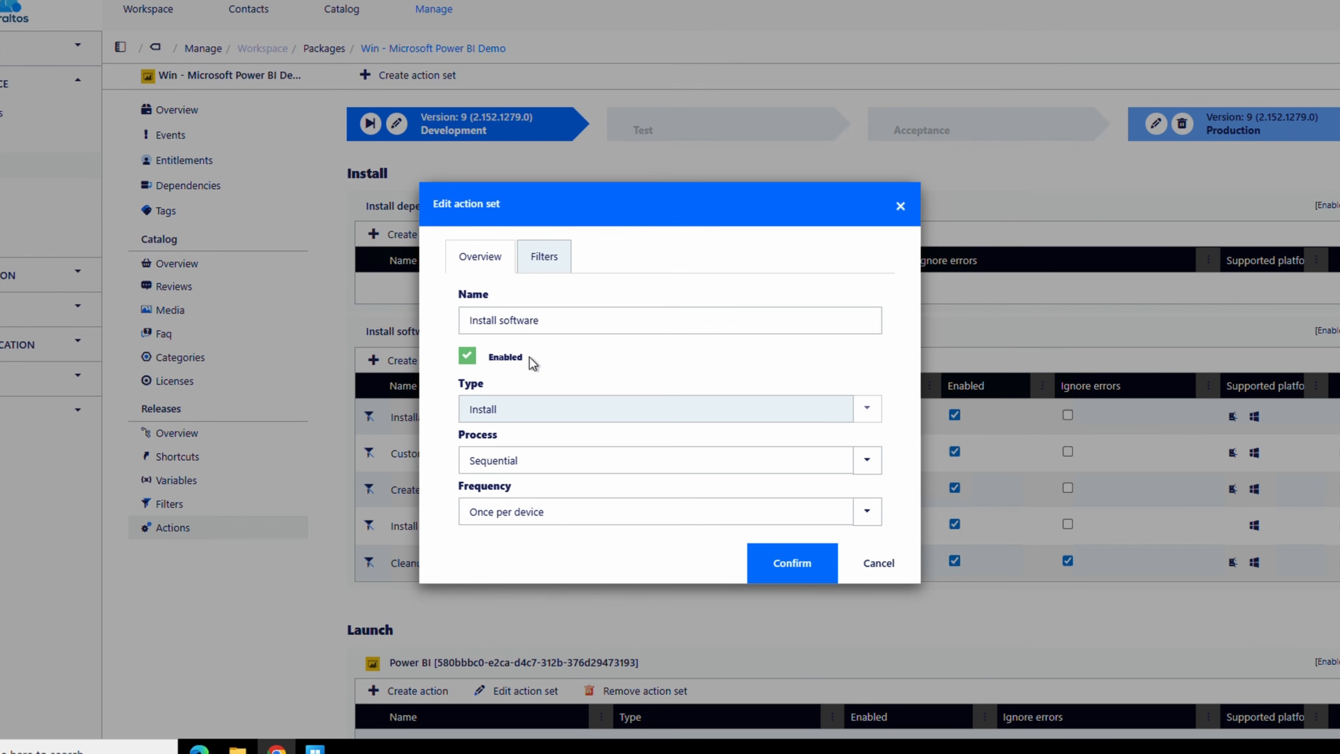
{"action": "left_click", "coordinate": [543, 276]}
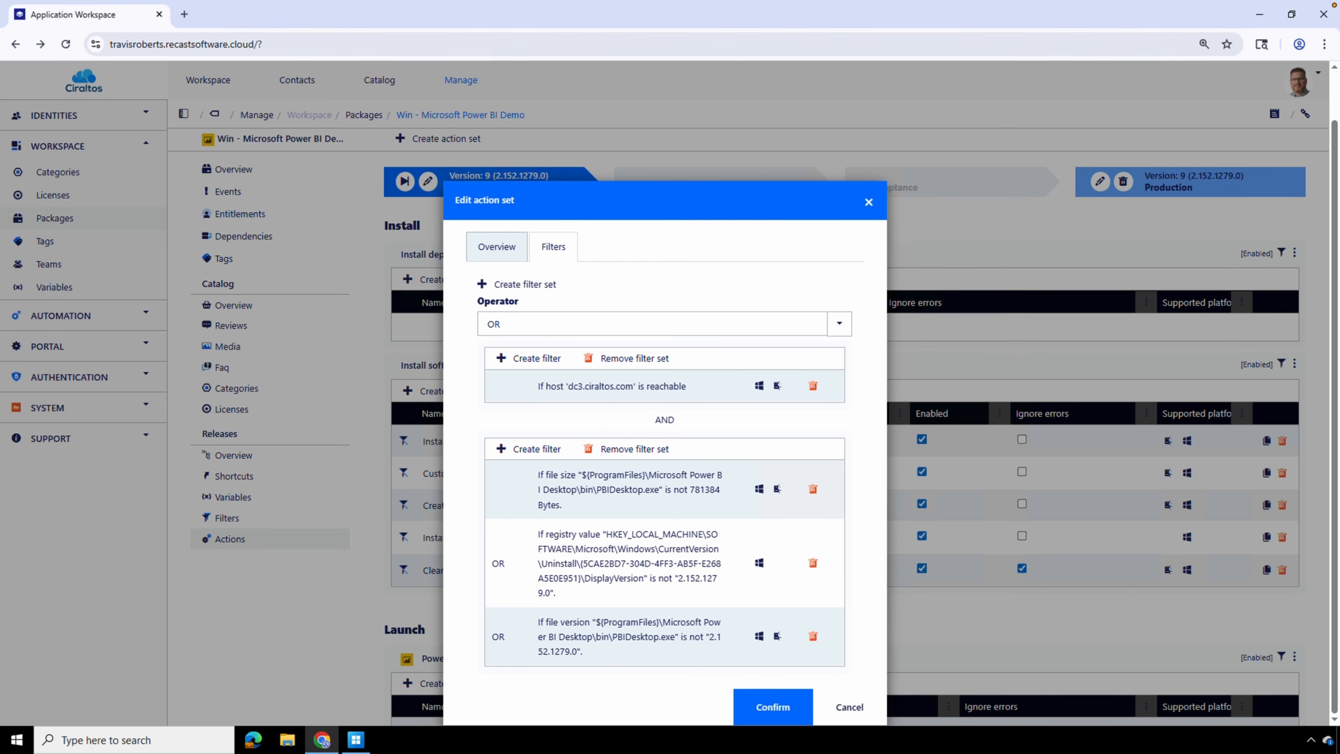
{"action": "left_click", "coordinate": [852, 705]}
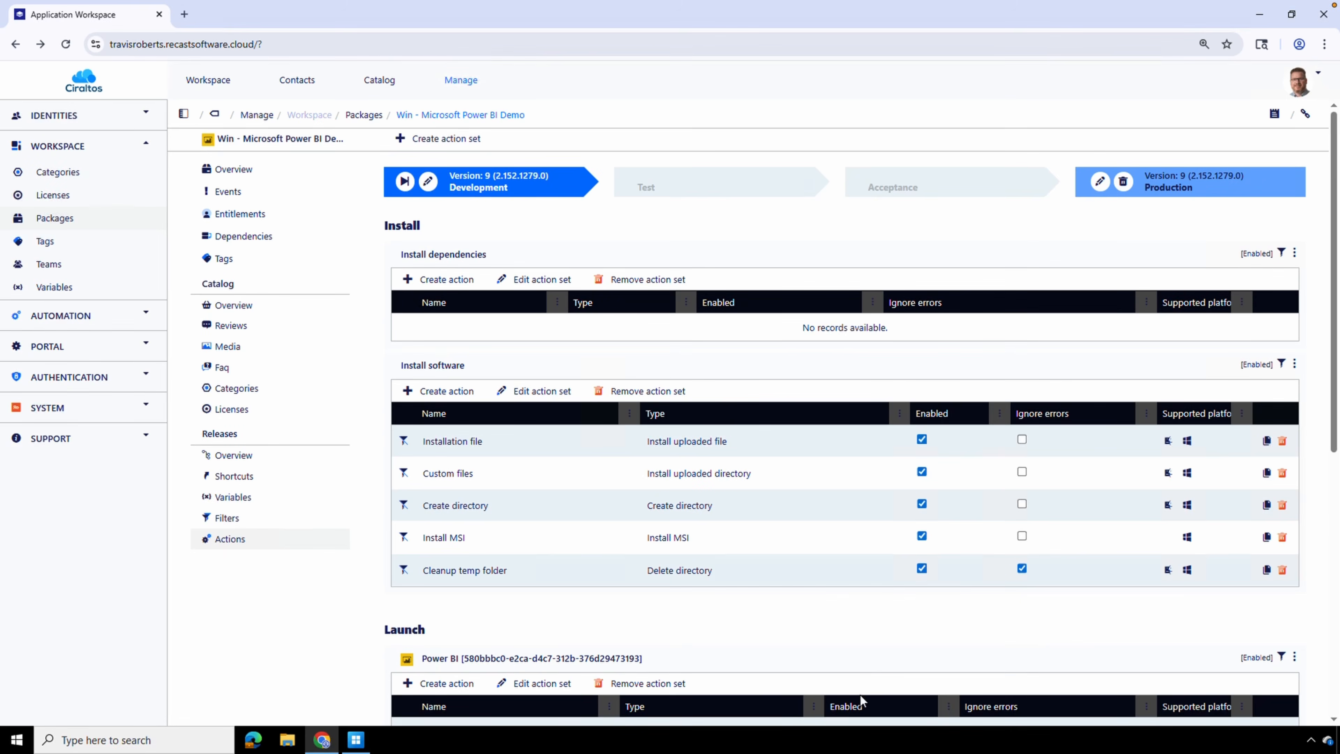
Examine the filters of the Power BI launch action set that starts the local process
{"action": "scroll", "coordinate": [872, 654], "scroll_direction": "down", "scroll_amount": 6}
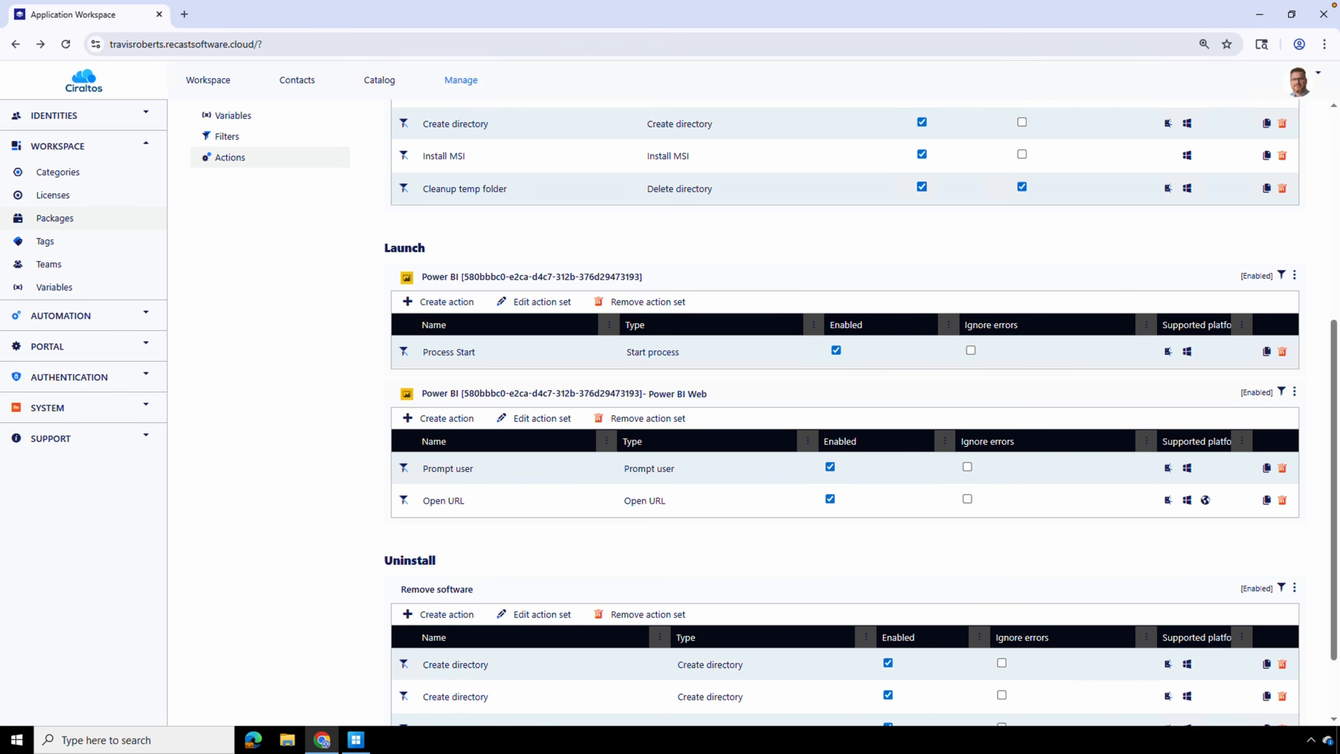
{"action": "left_click", "coordinate": [543, 305]}
{"action": "left_click", "coordinate": [554, 304]}
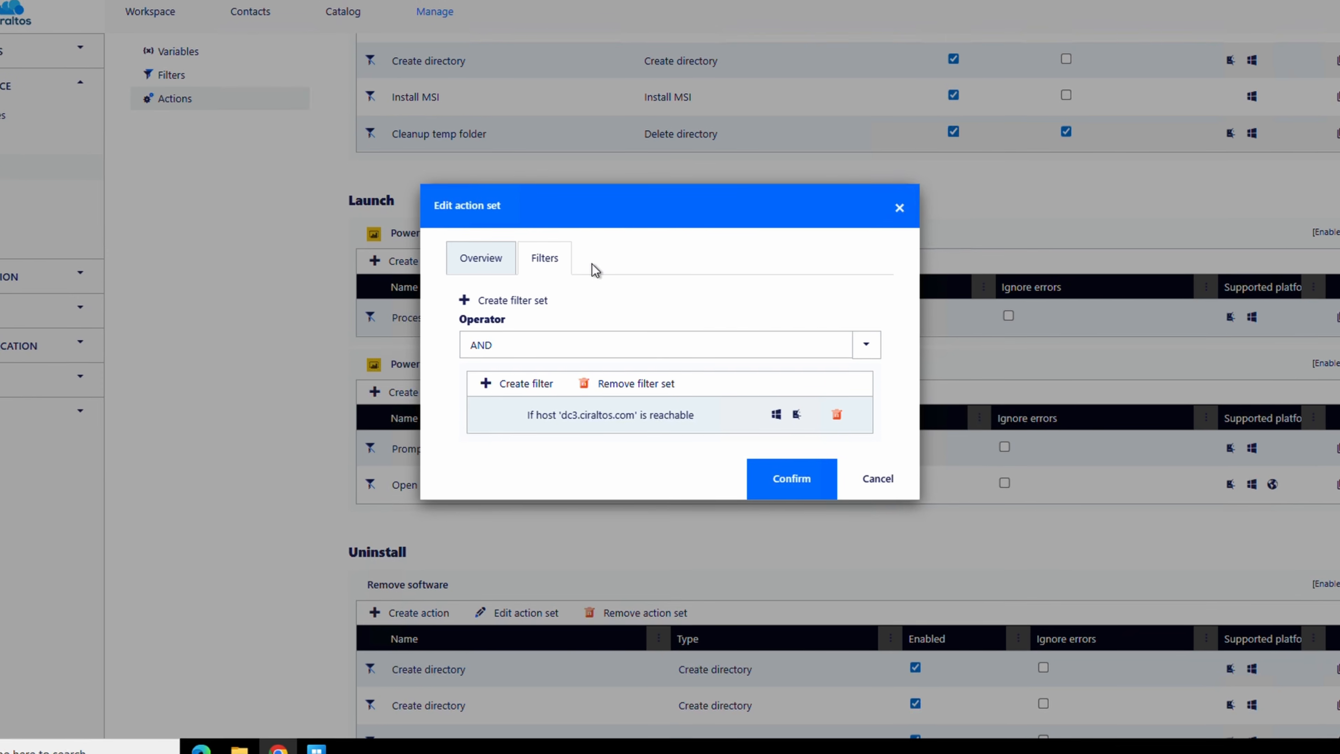
Close the action set's filters and review the general settings of the Process Start action in the Power BI launch set
{"action": "left_click", "coordinate": [878, 478]}
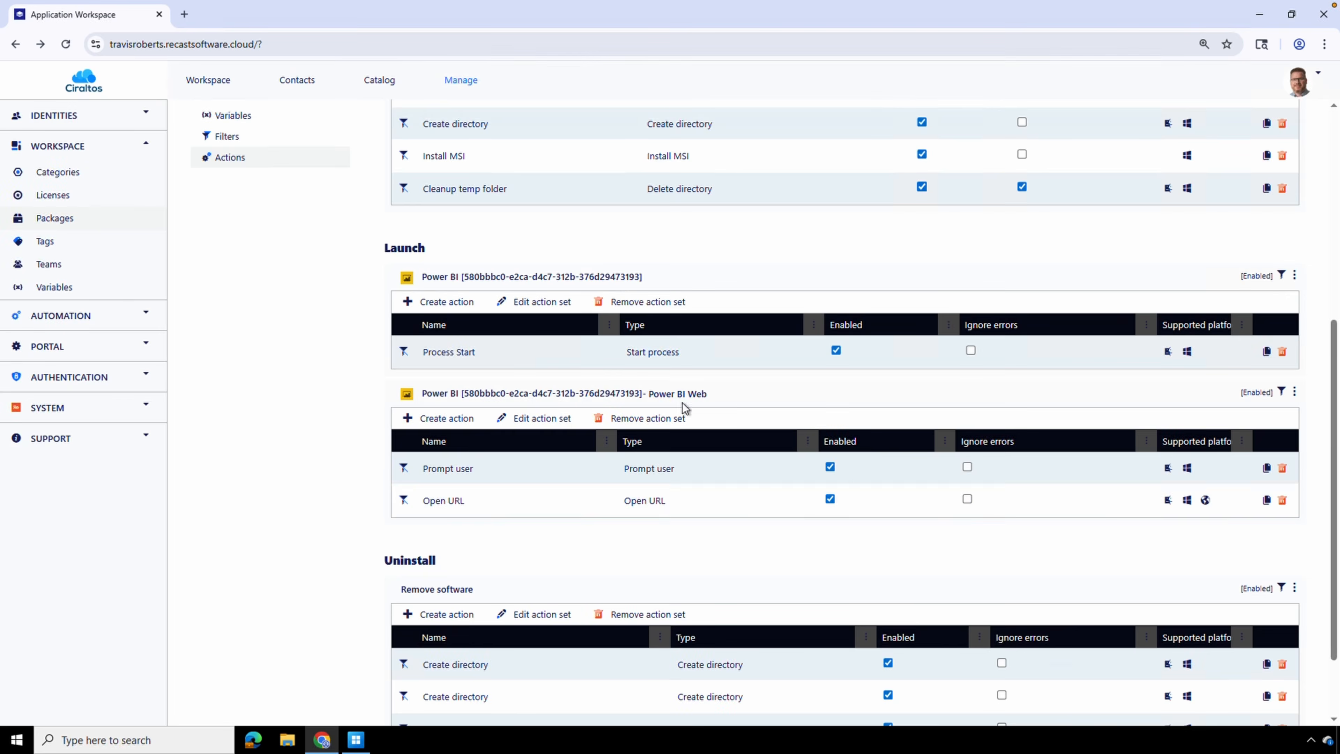
{"action": "double_click", "coordinate": [564, 351]}
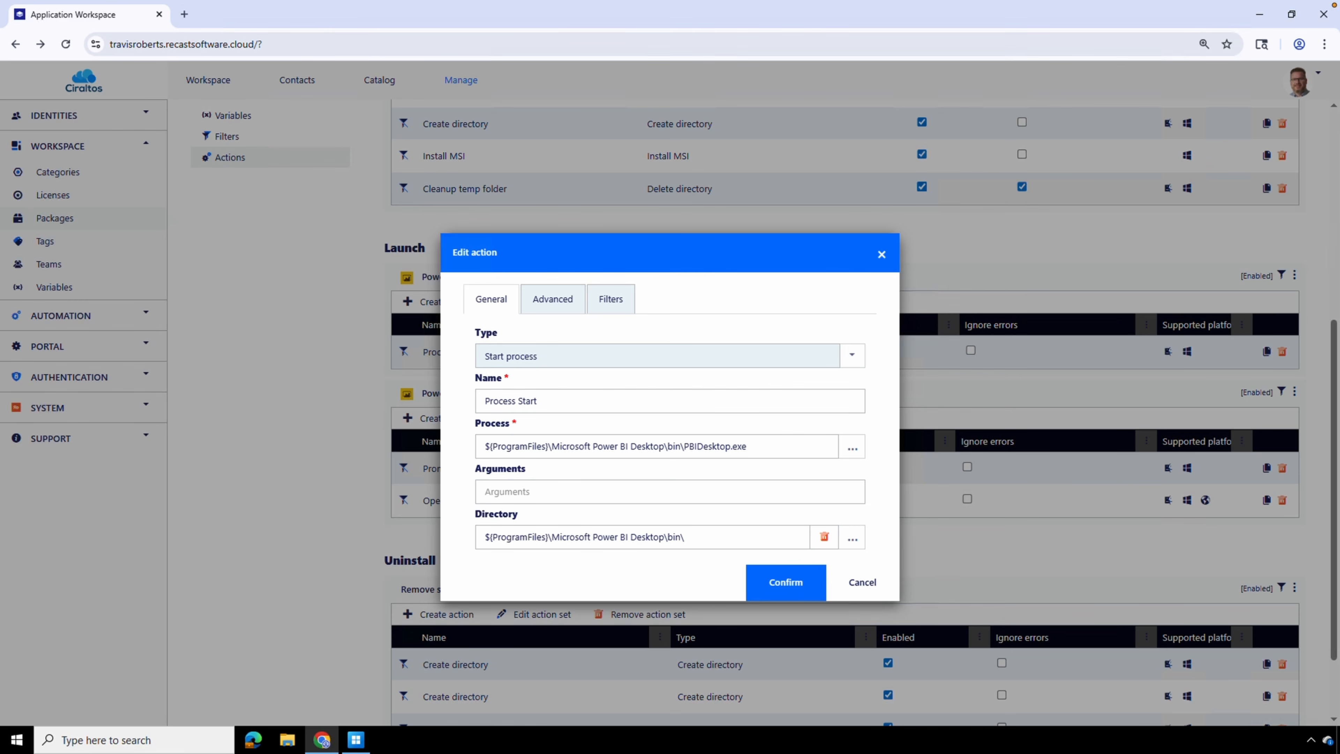
{"action": "left_click", "coordinate": [869, 586]}
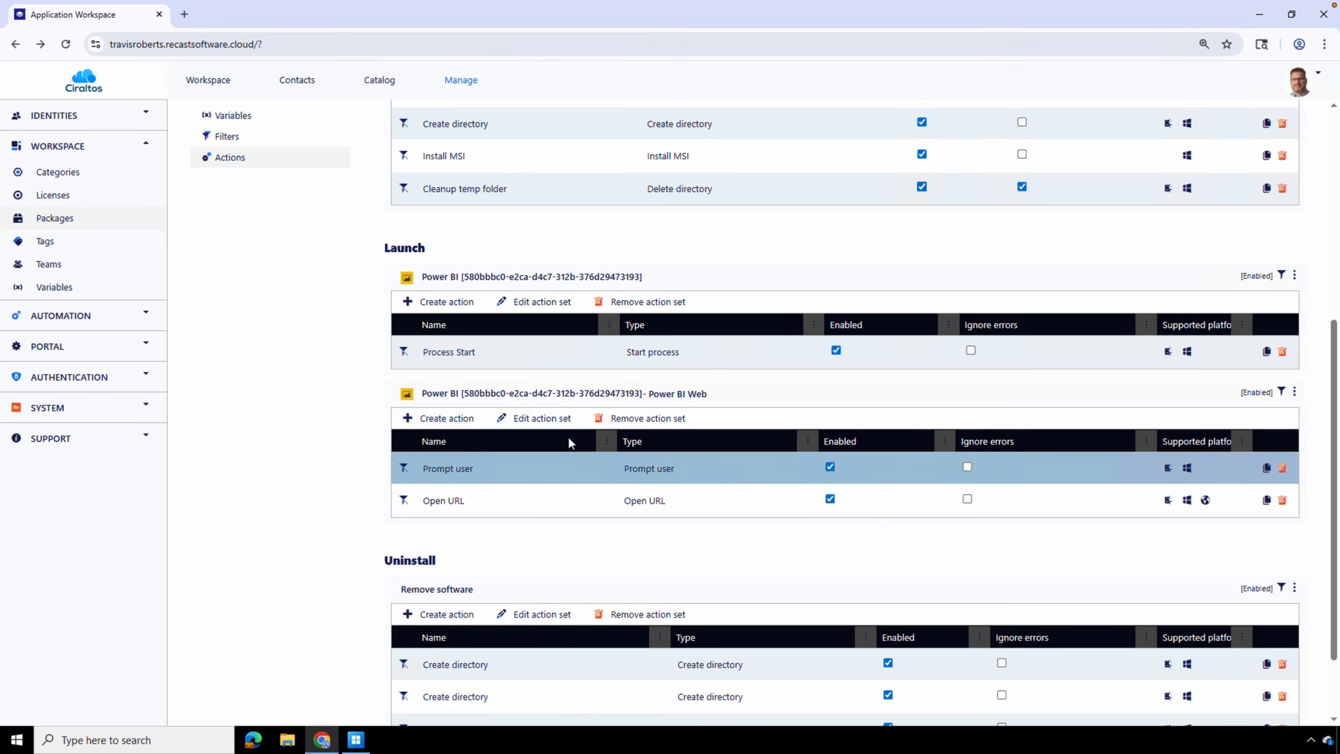
Examine the overview and filters of the Power BI Web action set without changing them
{"action": "left_click", "coordinate": [542, 422]}
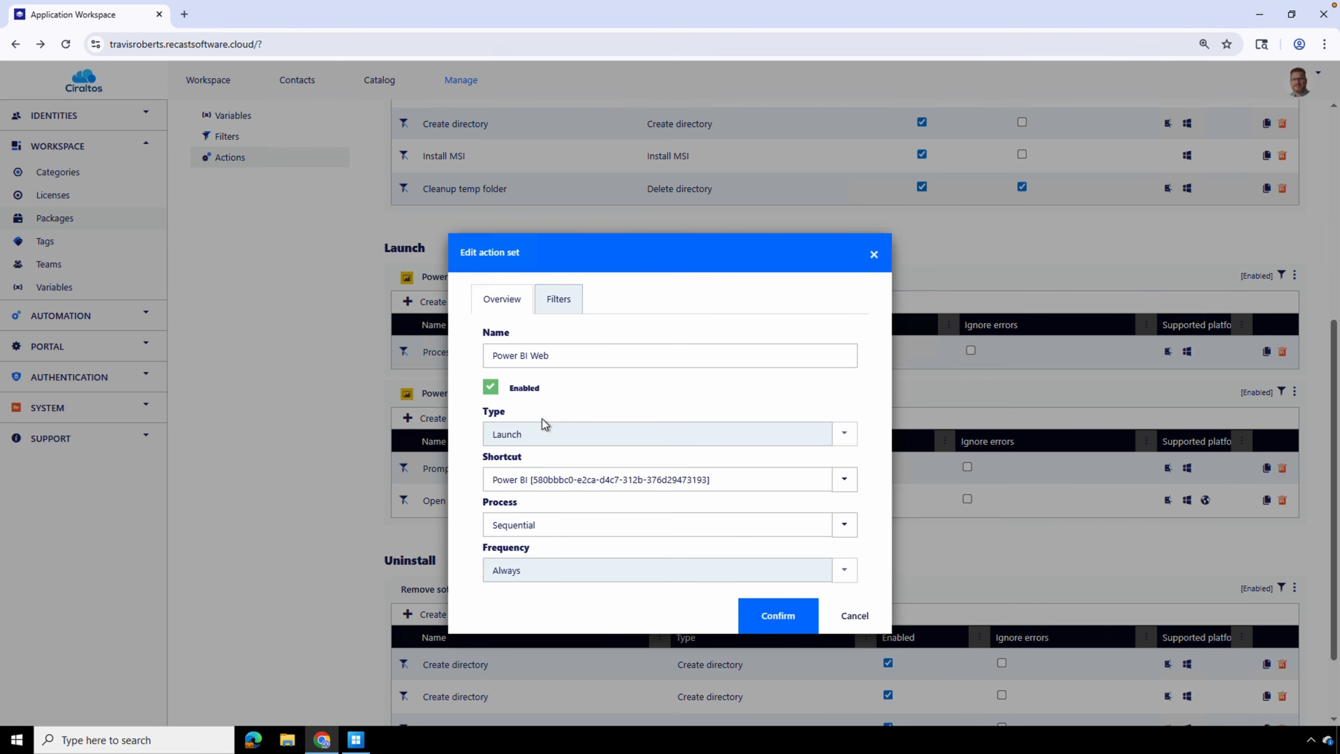
{"action": "left_click", "coordinate": [564, 306]}
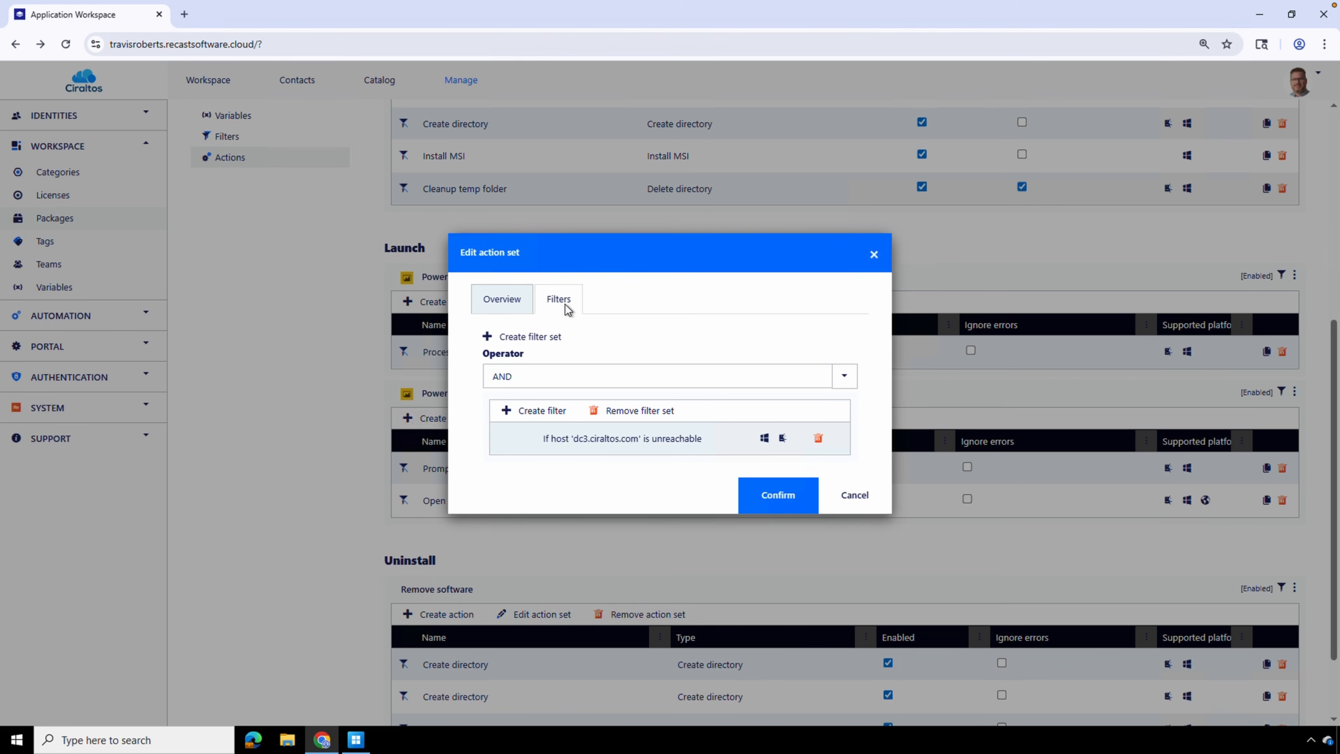
{"action": "left_click", "coordinate": [859, 498]}
Review the Prompt user action's message, button choices and advanced settings in the Power BI Web set
{"action": "double_click", "coordinate": [694, 477]}
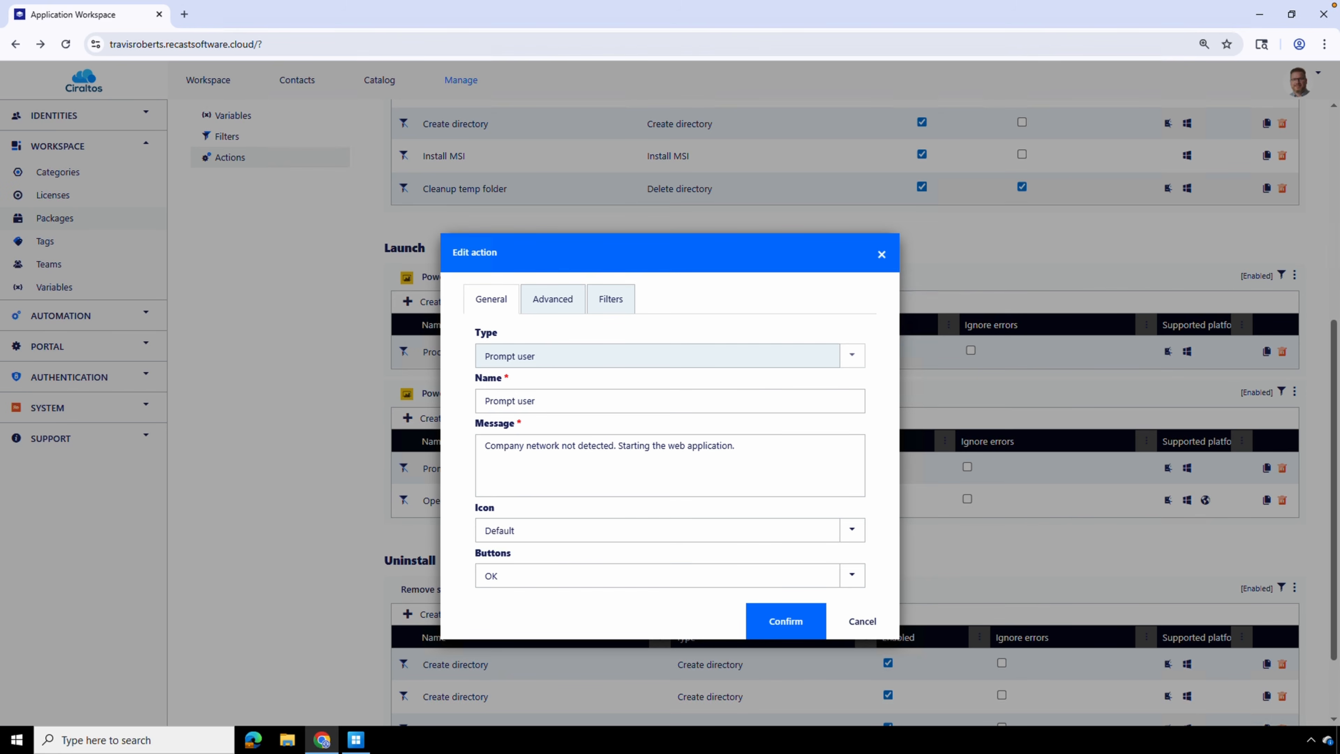
{"action": "left_click", "coordinate": [851, 575]}
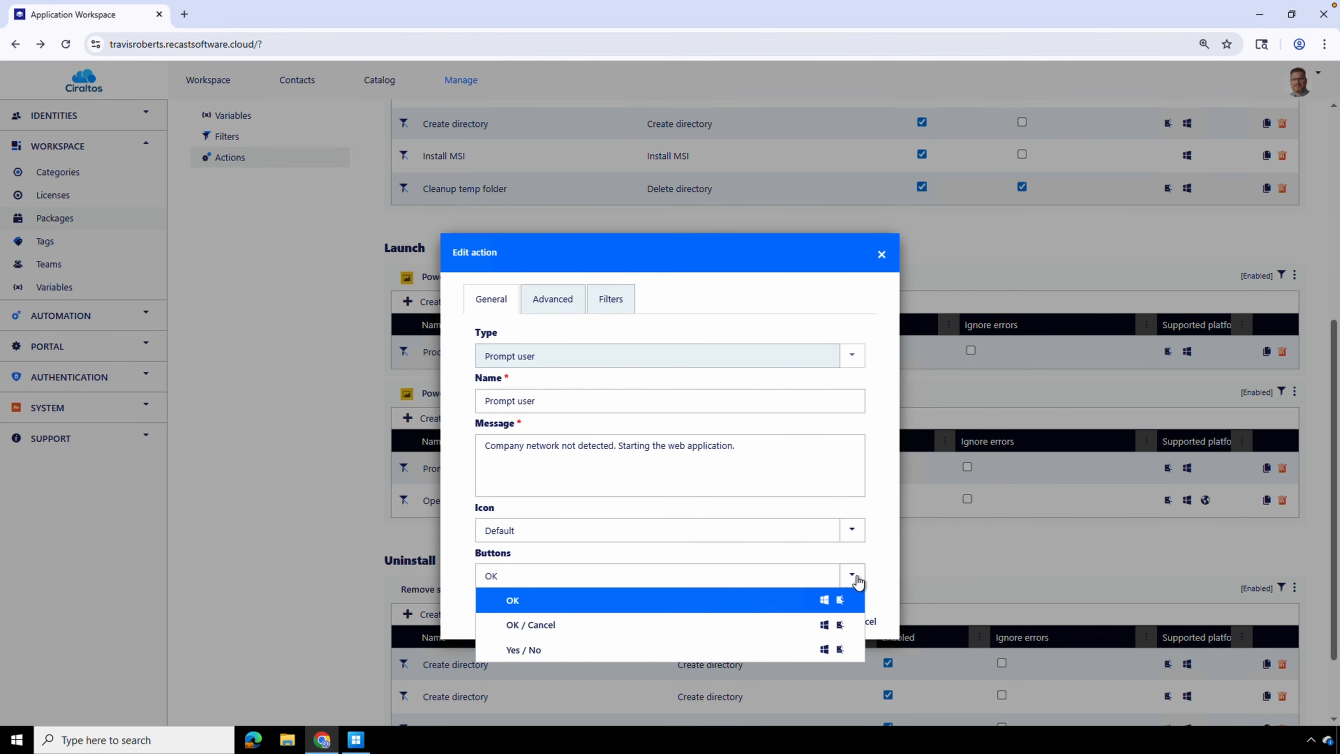
{"action": "left_click", "coordinate": [554, 301]}
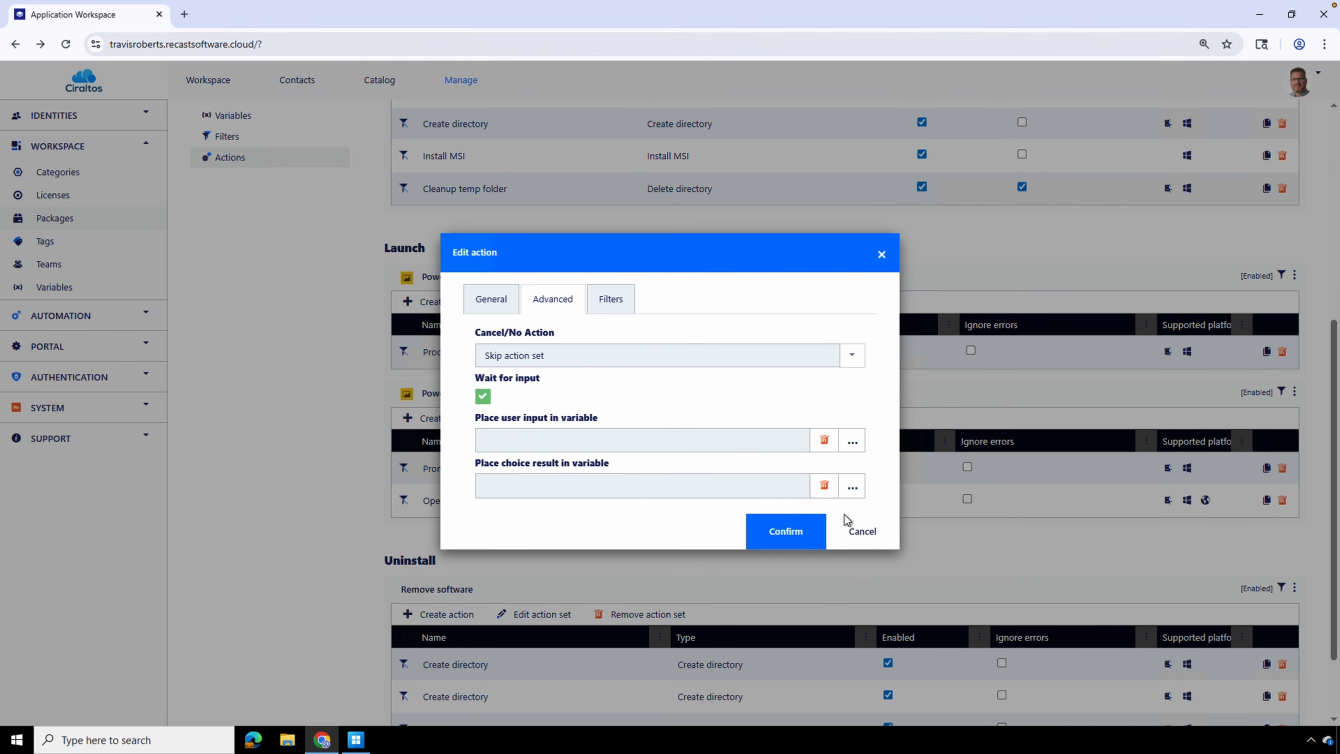
{"action": "left_click", "coordinate": [862, 538]}
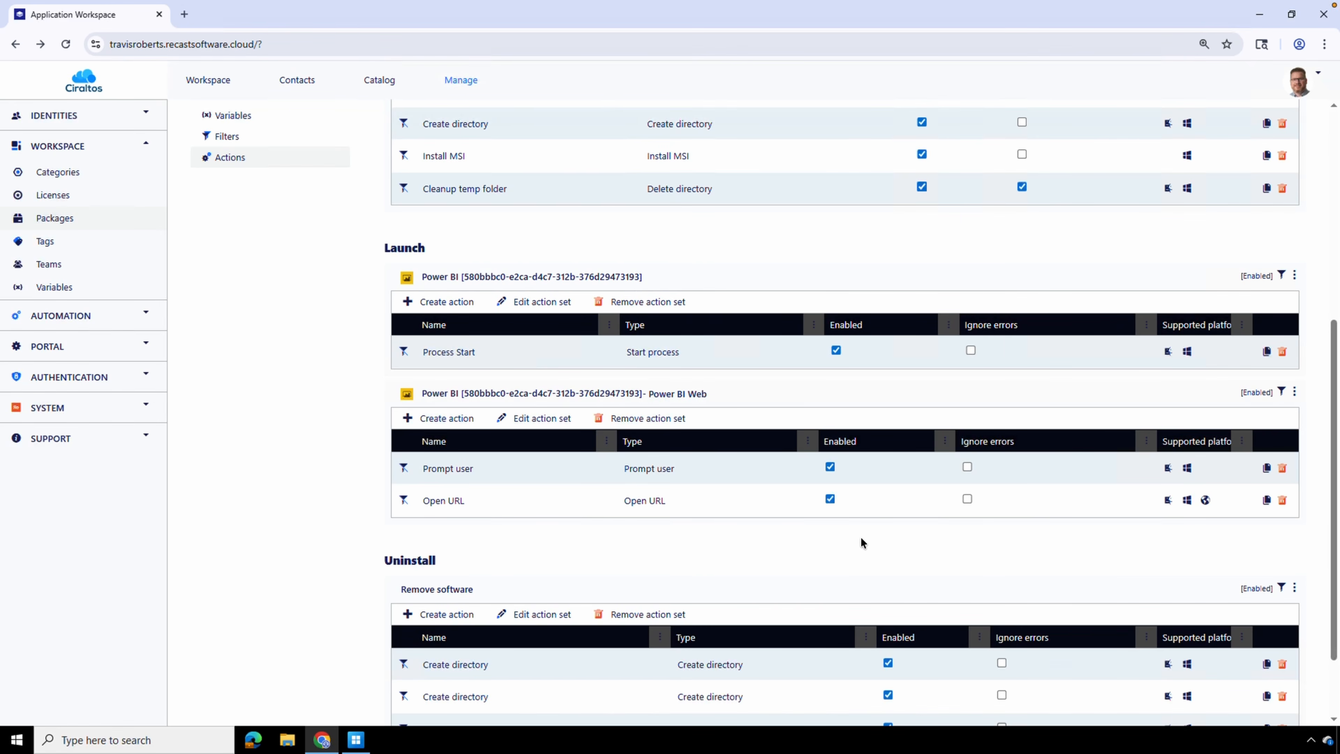
Review the Open URL action's address and its available browser choices, leaving the action as it is
{"action": "double_click", "coordinate": [553, 497]}
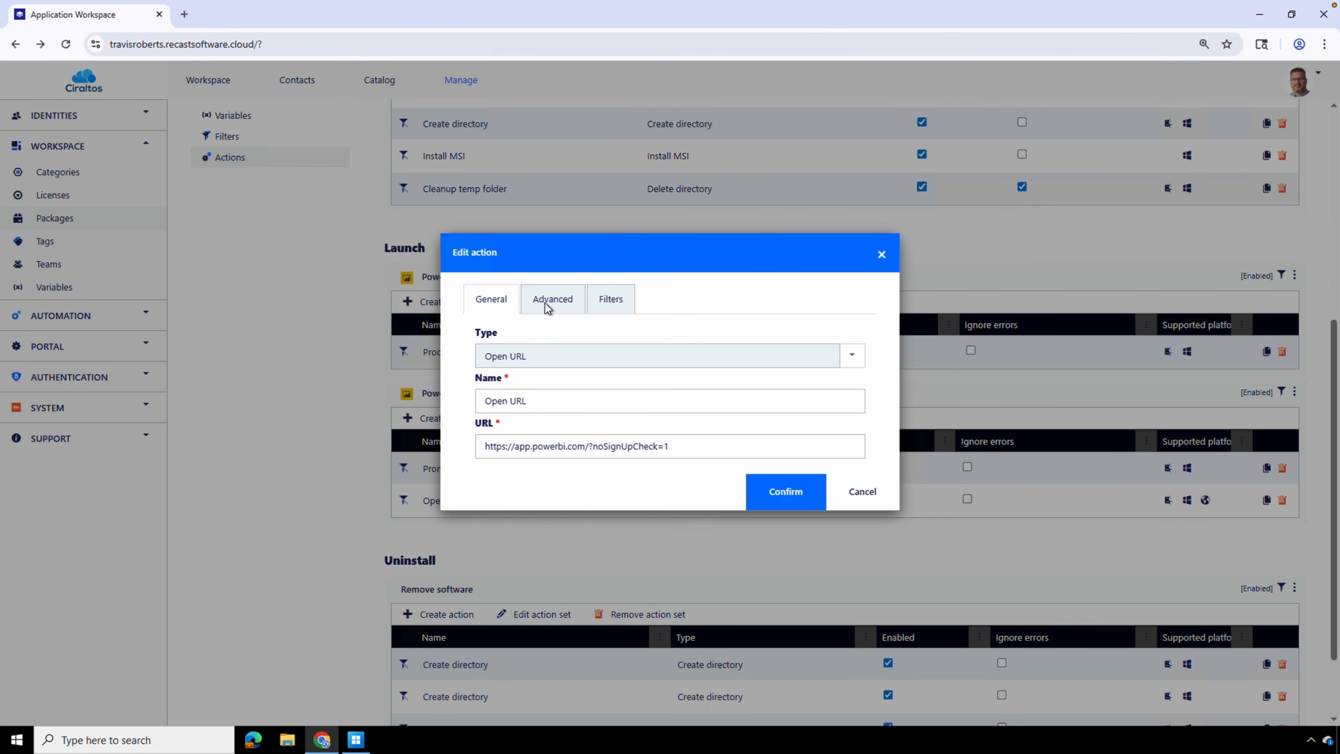
{"action": "left_click", "coordinate": [544, 302]}
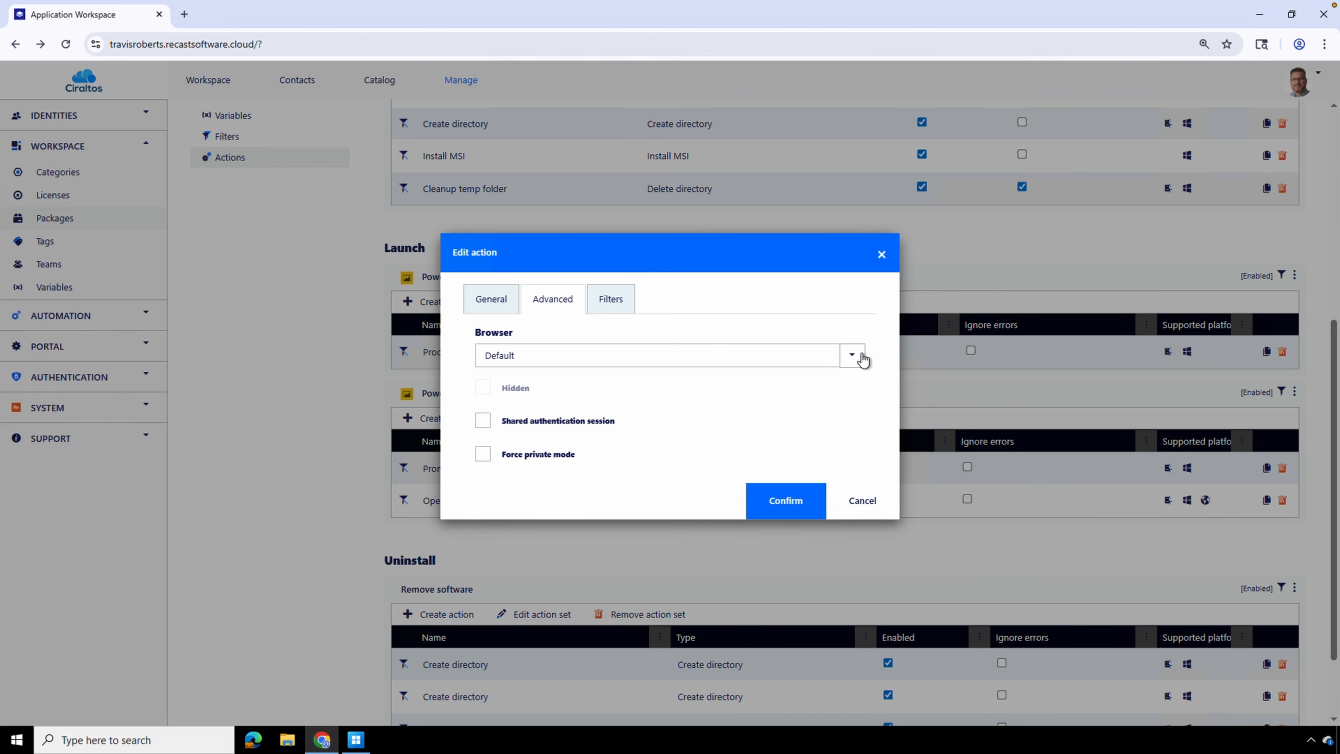
{"action": "left_click", "coordinate": [852, 356]}
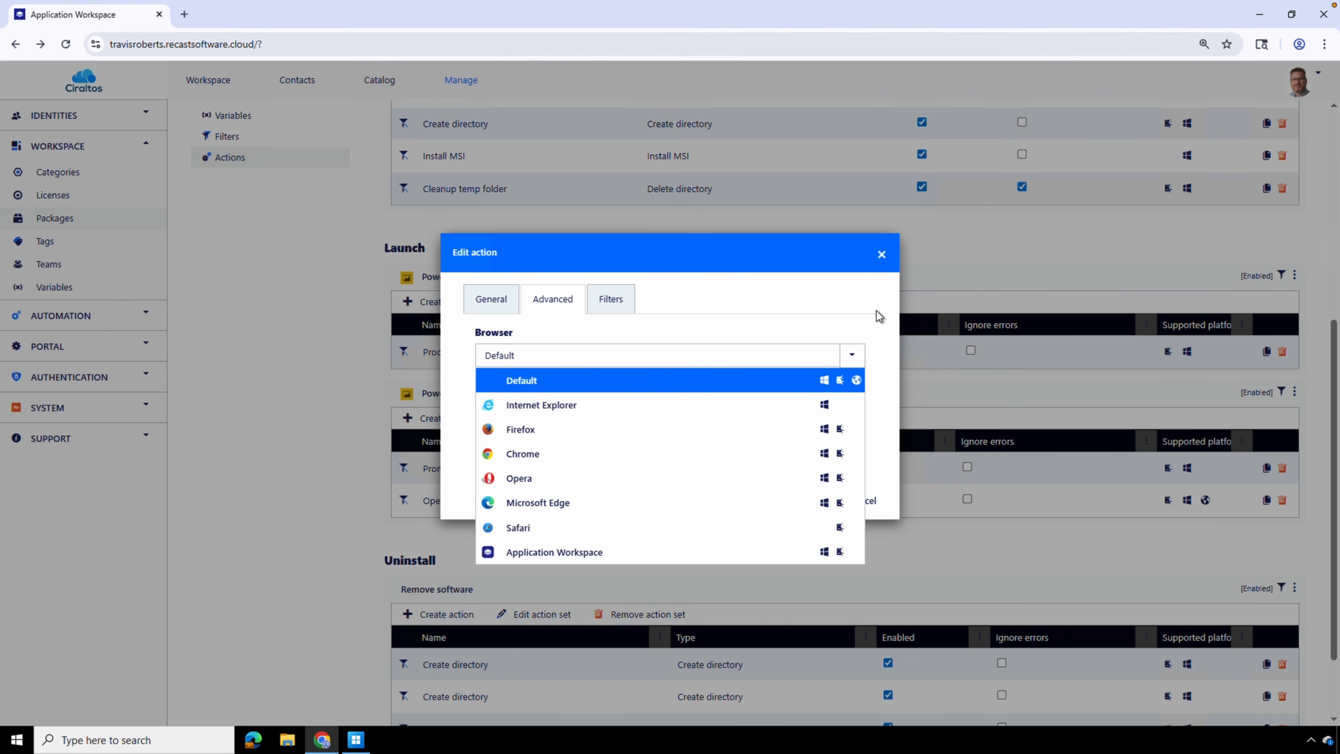
{"action": "left_click", "coordinate": [881, 254]}
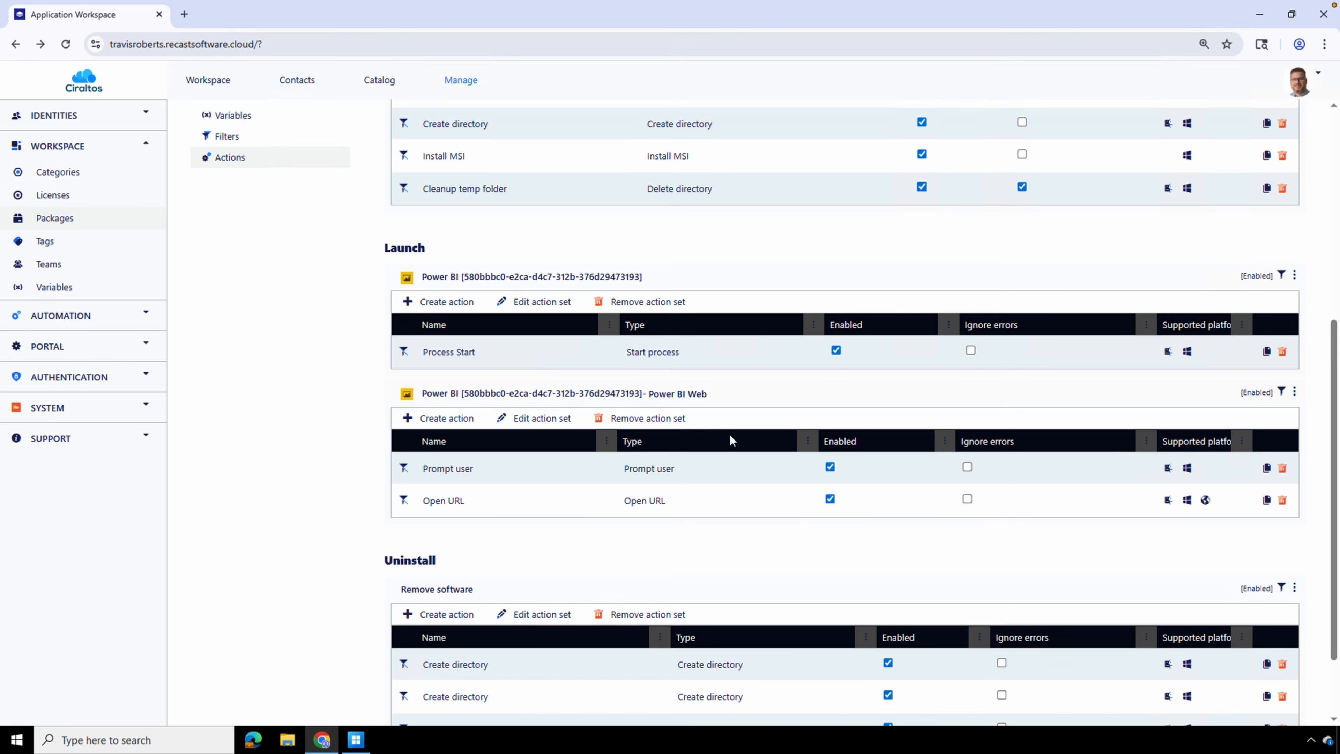
Start a new action in the Power BI Web set and browse the full list of available action types
{"action": "left_click", "coordinate": [412, 426]}
{"action": "left_click", "coordinate": [851, 357]}
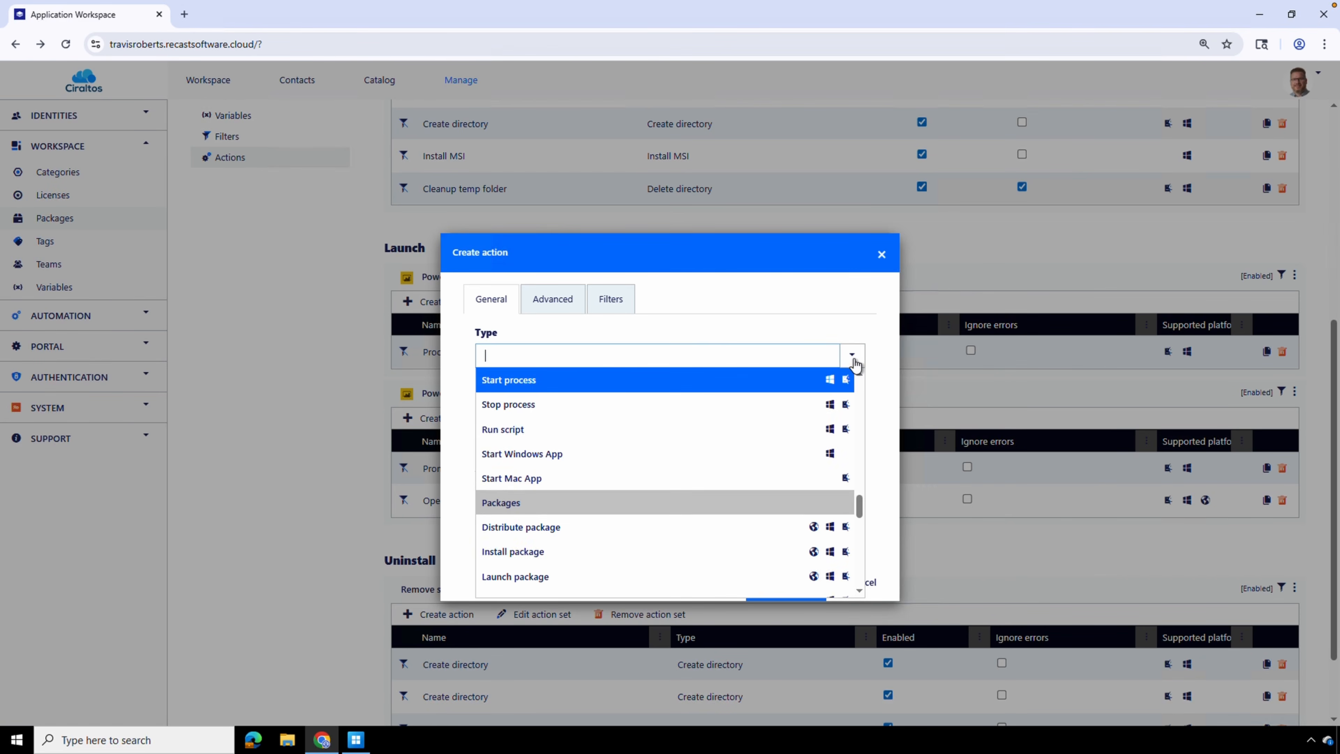
{"action": "left_click_drag", "start_coordinate": [861, 507], "coordinate": [853, 360]}
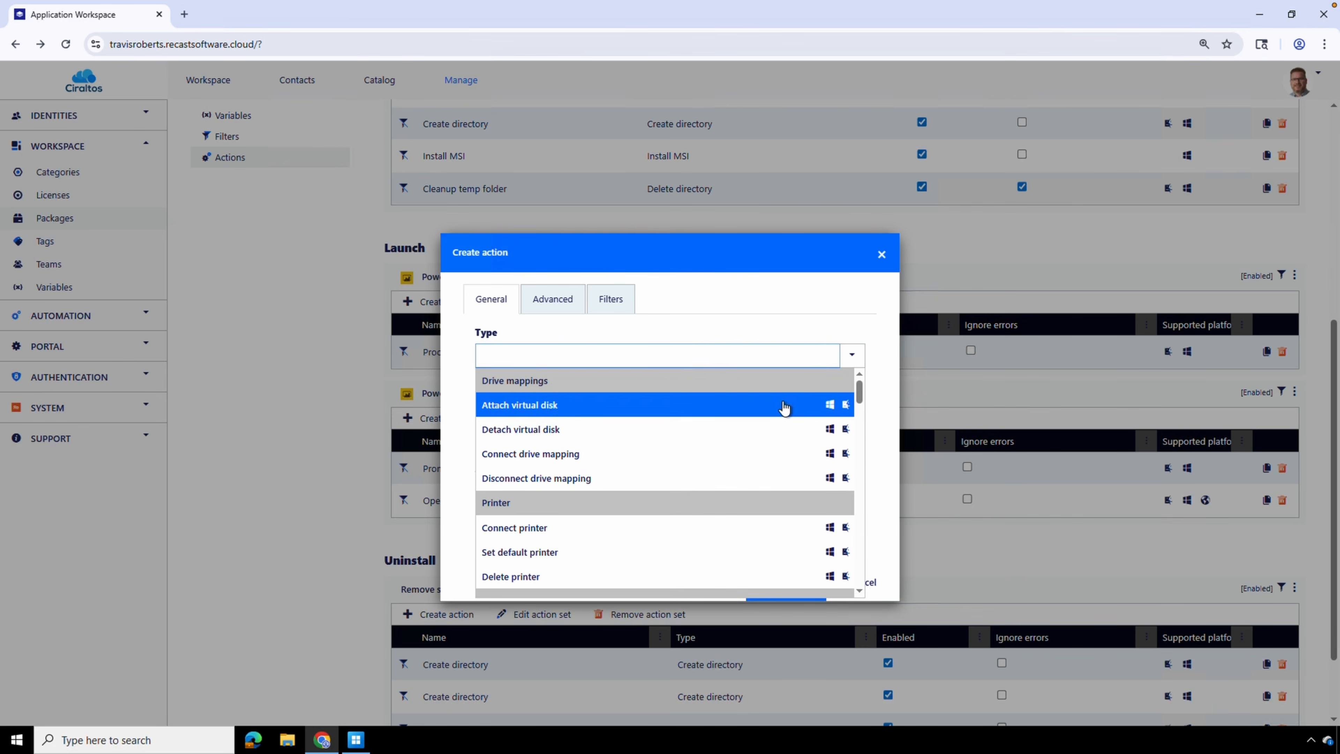
{"action": "scroll", "coordinate": [784, 408], "scroll_direction": "down", "scroll_amount": 3}
{"action": "scroll", "coordinate": [798, 441], "scroll_direction": "down", "scroll_amount": 6}
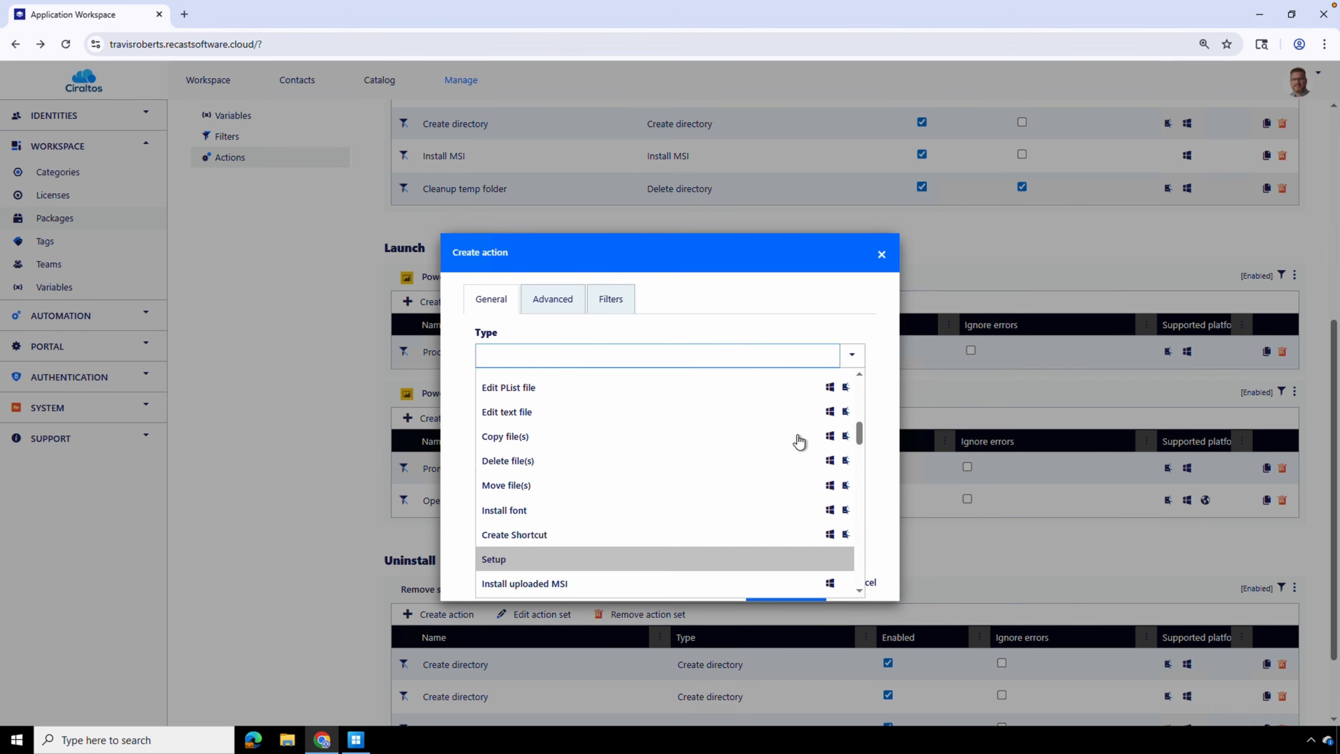
{"action": "scroll", "coordinate": [799, 441], "scroll_direction": "down", "scroll_amount": 5}
{"action": "scroll", "coordinate": [798, 442], "scroll_direction": "down", "scroll_amount": 6}
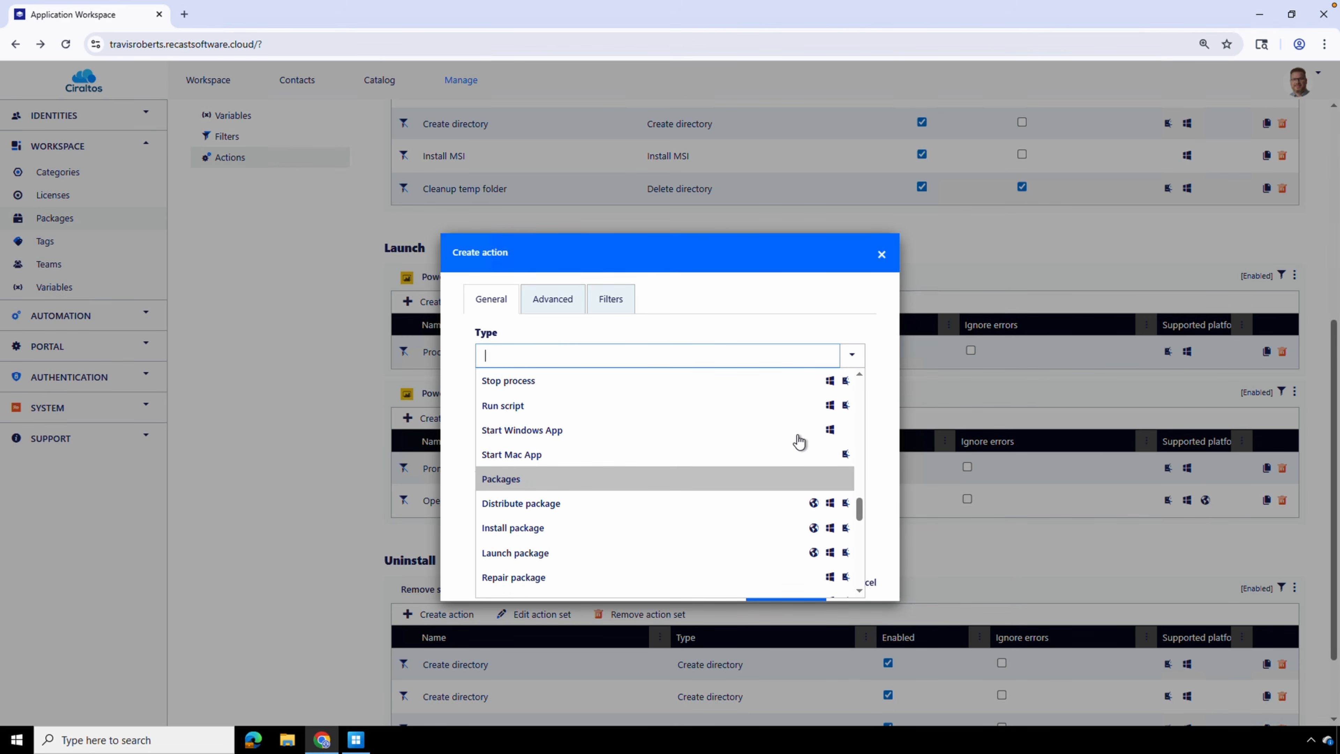
{"action": "scroll", "coordinate": [799, 442], "scroll_direction": "down", "scroll_amount": 6}
{"action": "scroll", "coordinate": [798, 442], "scroll_direction": "down", "scroll_amount": 6}
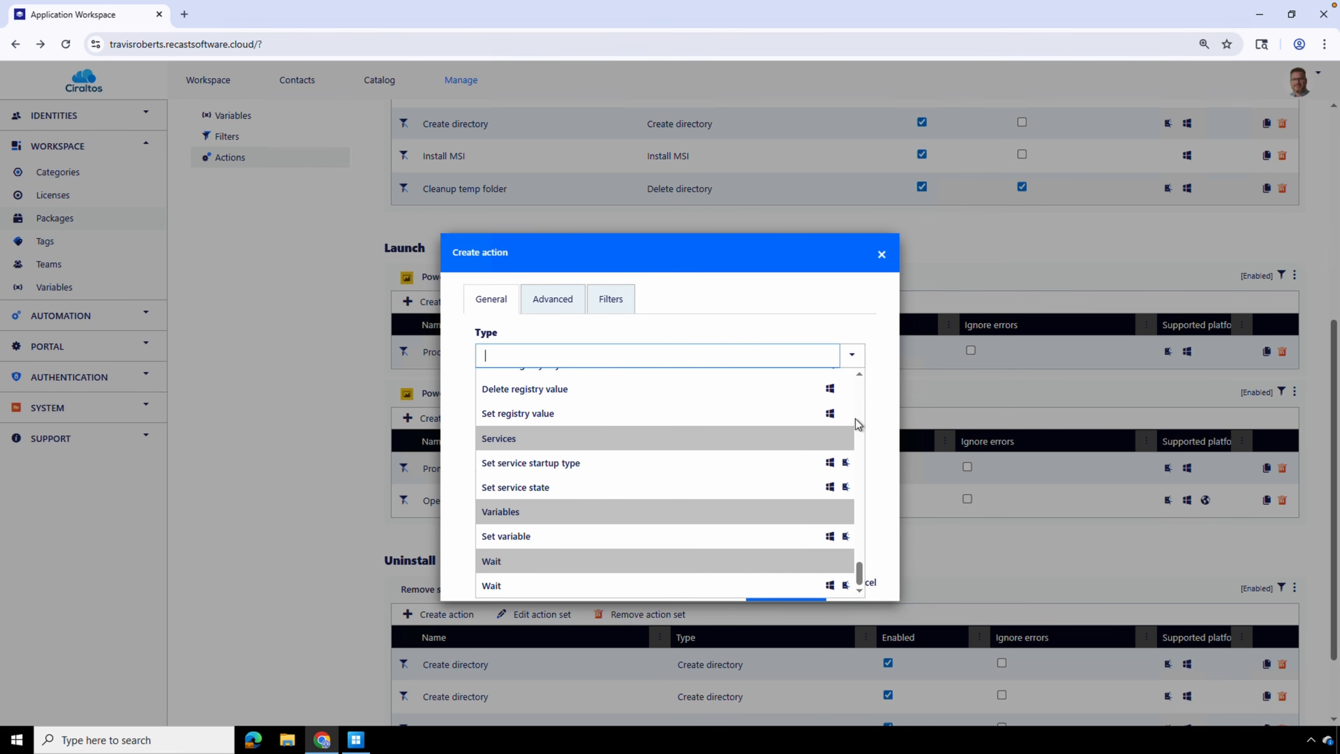
Examine the context and display choices in the new action's advanced settings
{"action": "left_click", "coordinate": [559, 305]}
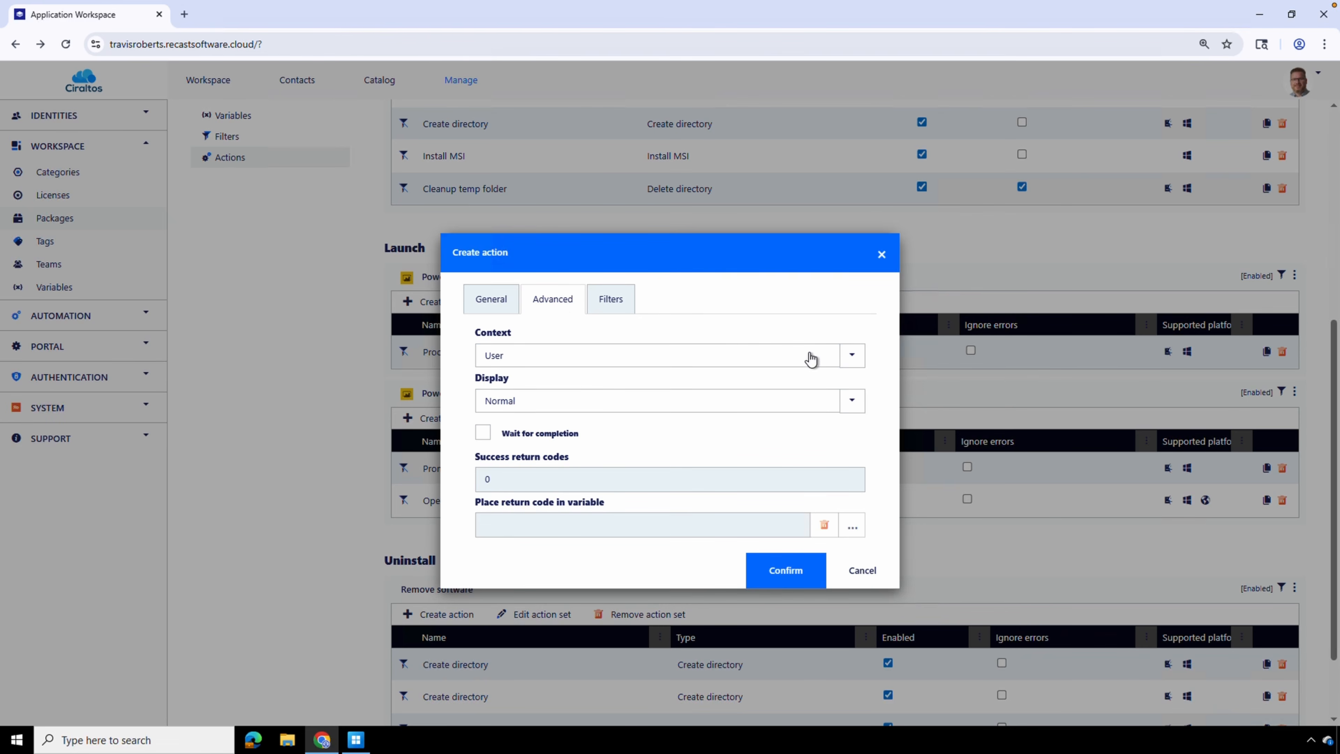
{"action": "left_click", "coordinate": [852, 355]}
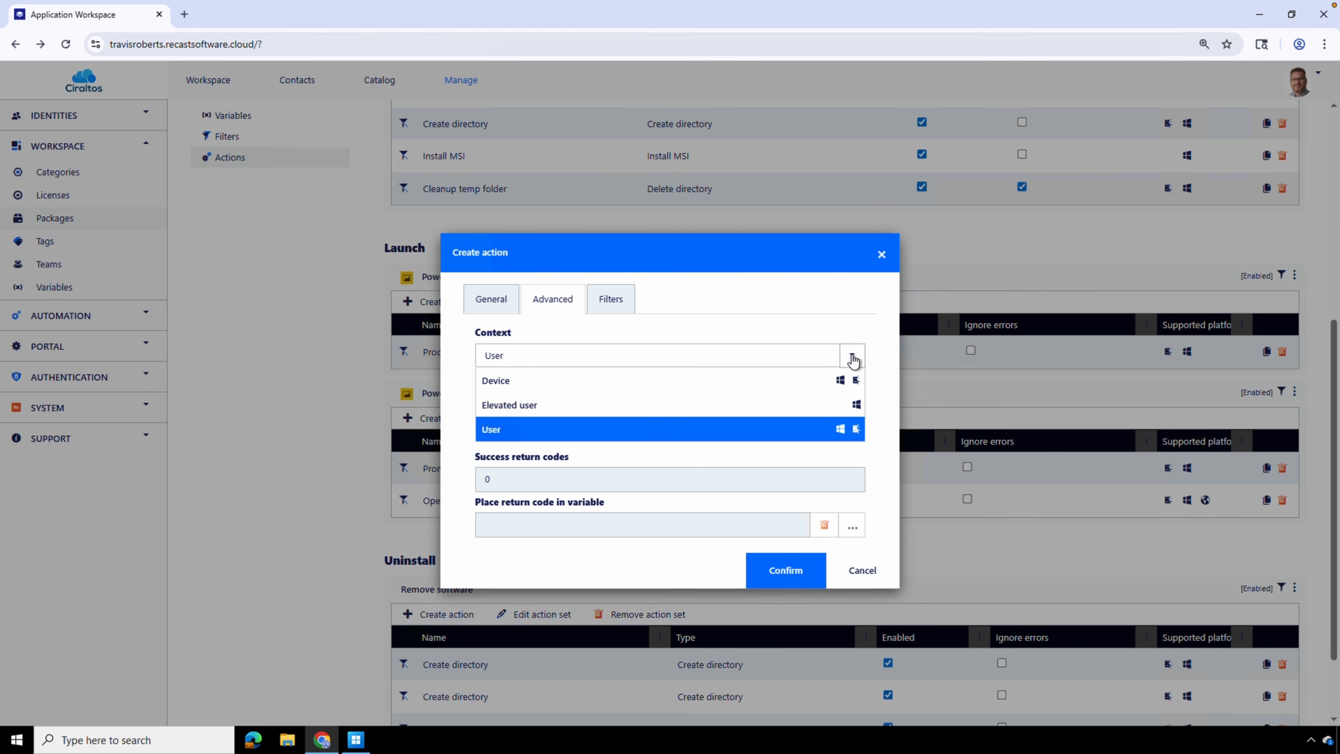
{"action": "left_click", "coordinate": [853, 362]}
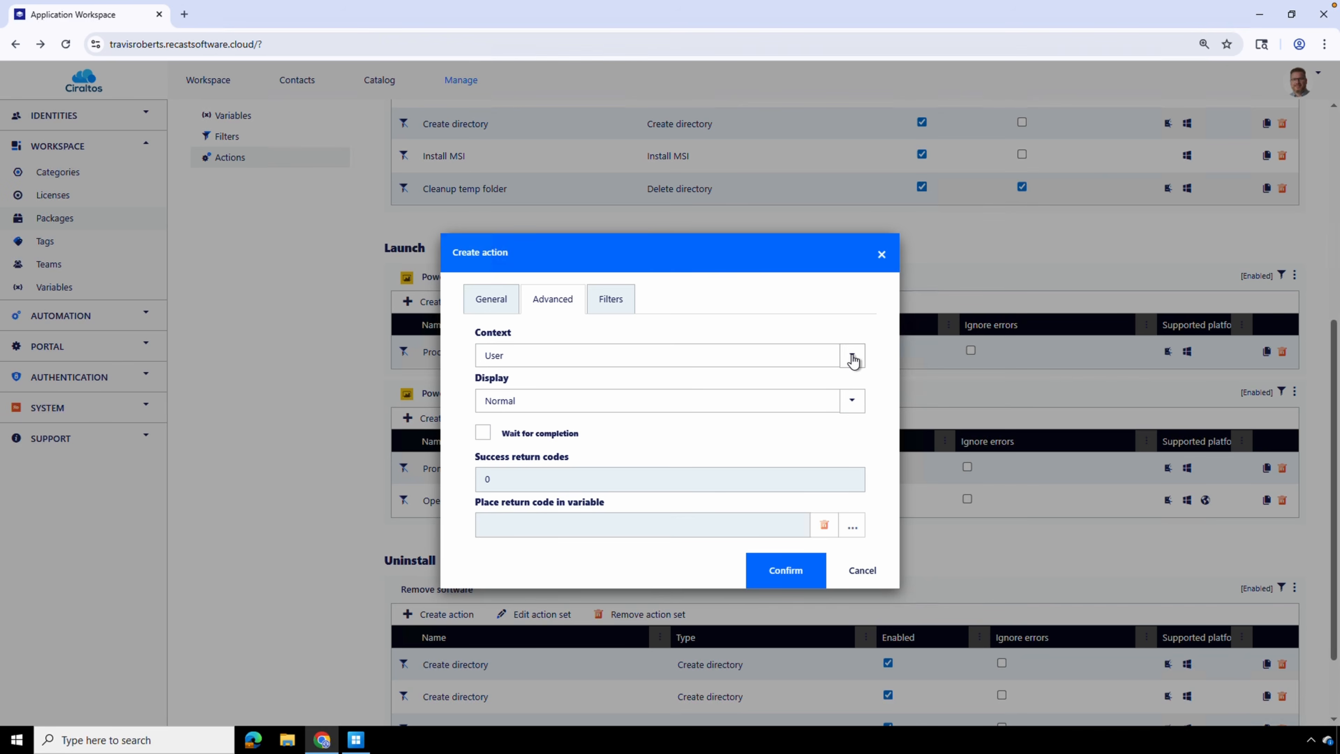
{"action": "left_click", "coordinate": [852, 401]}
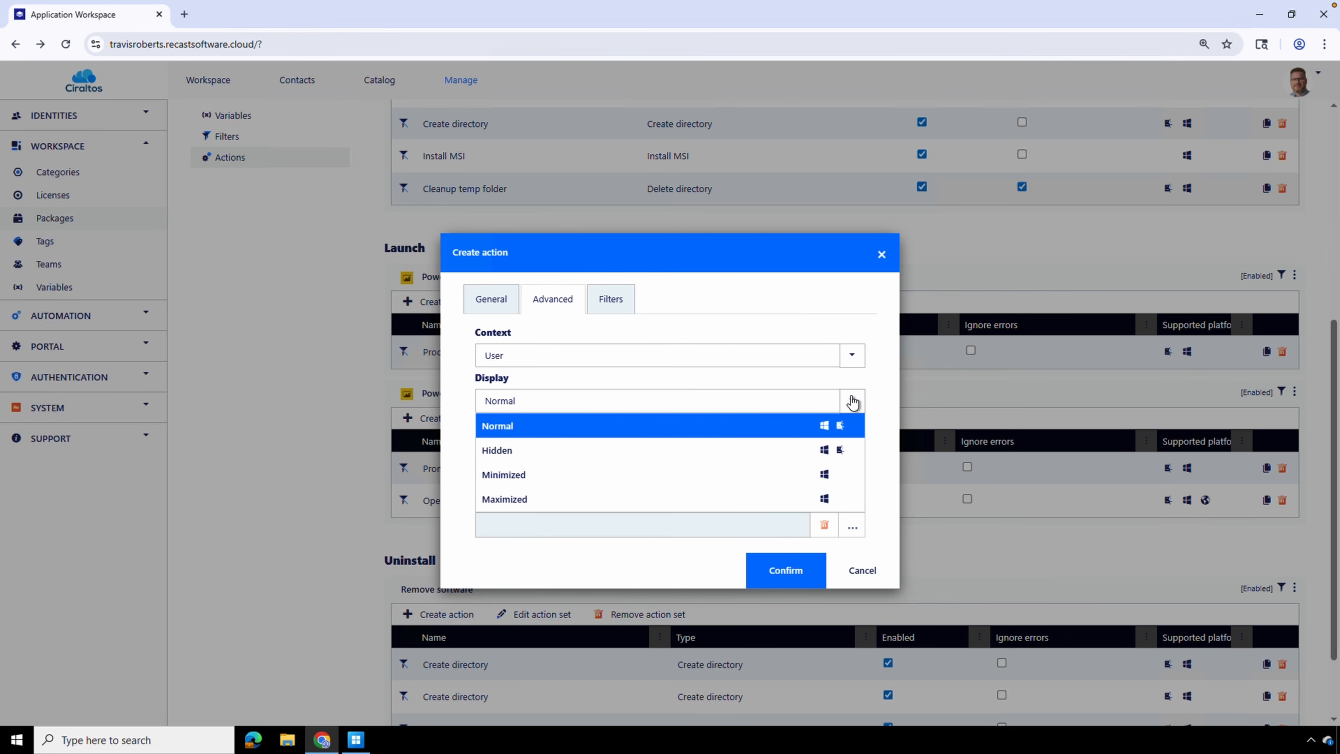
{"action": "left_click", "coordinate": [852, 402]}
Add a filter set to the new action, browse the available filter types, and cancel the filter creation
{"action": "left_click", "coordinate": [610, 297]}
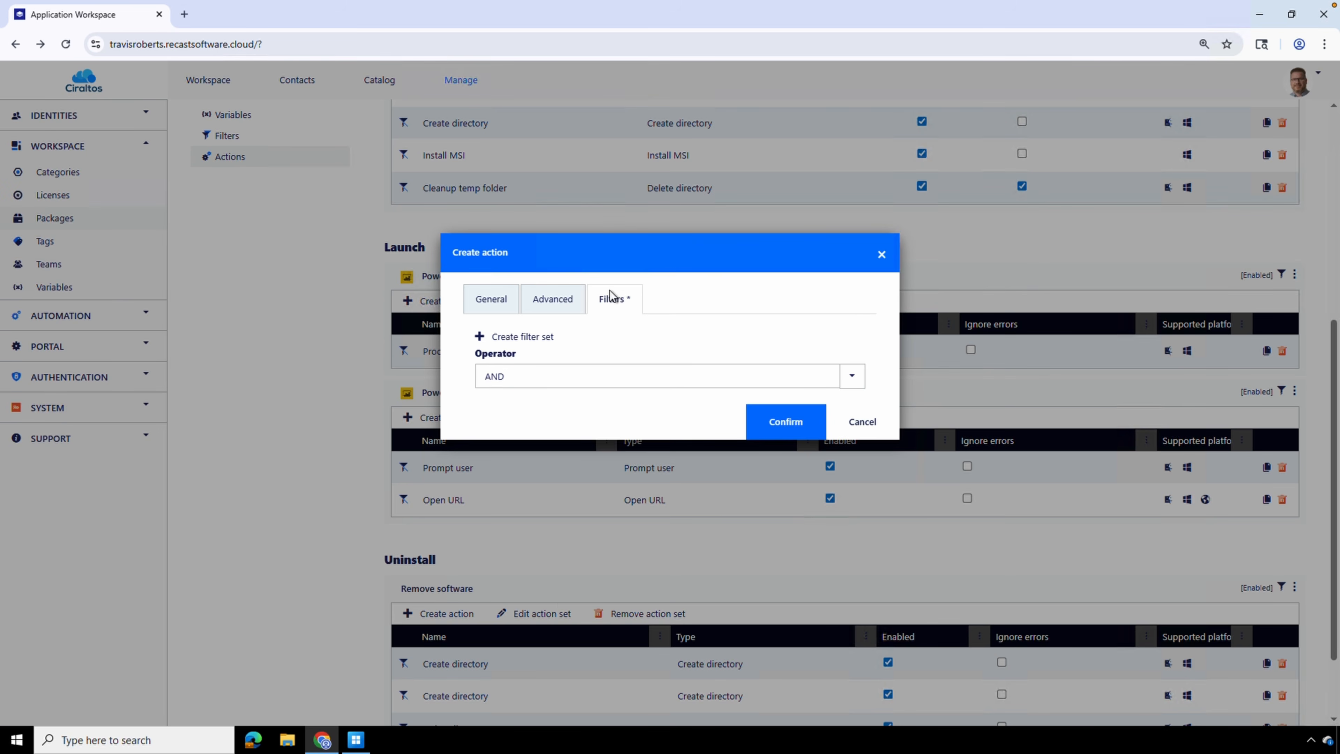
{"action": "left_click", "coordinate": [535, 340]}
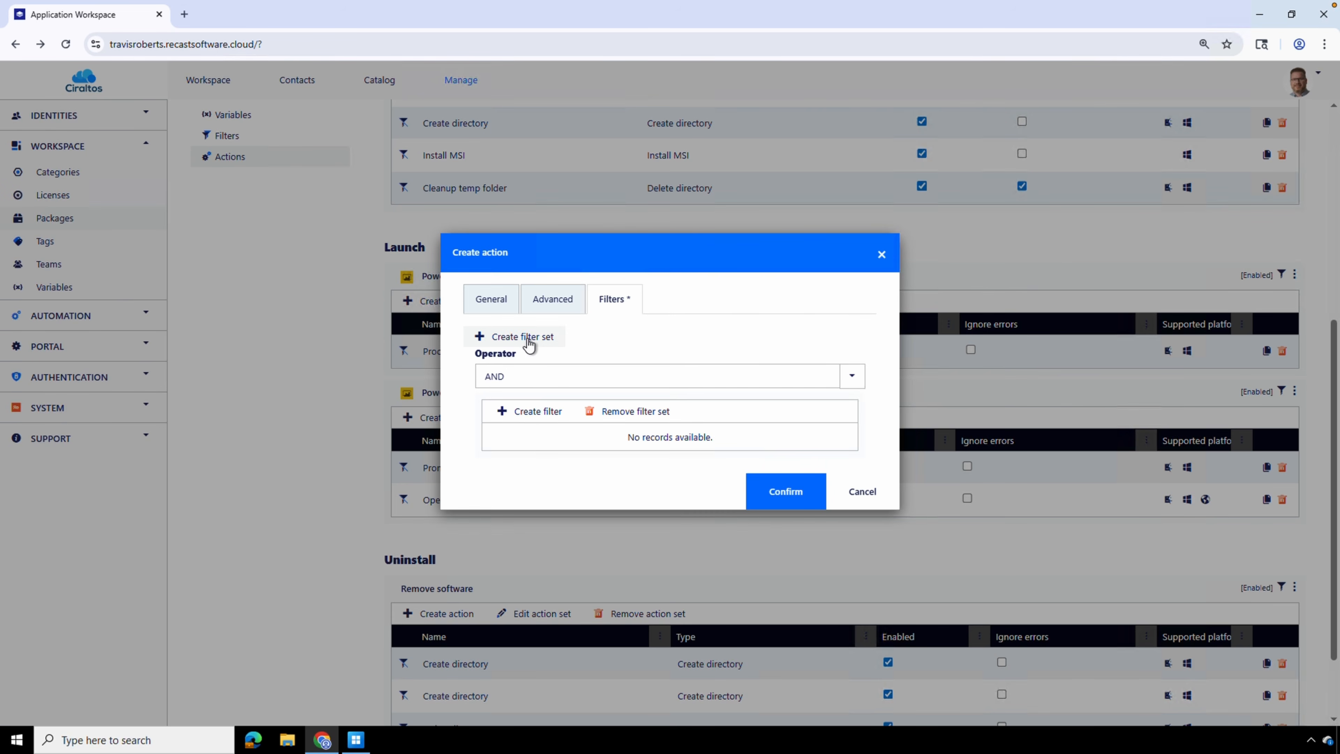
{"action": "left_click", "coordinate": [534, 412]}
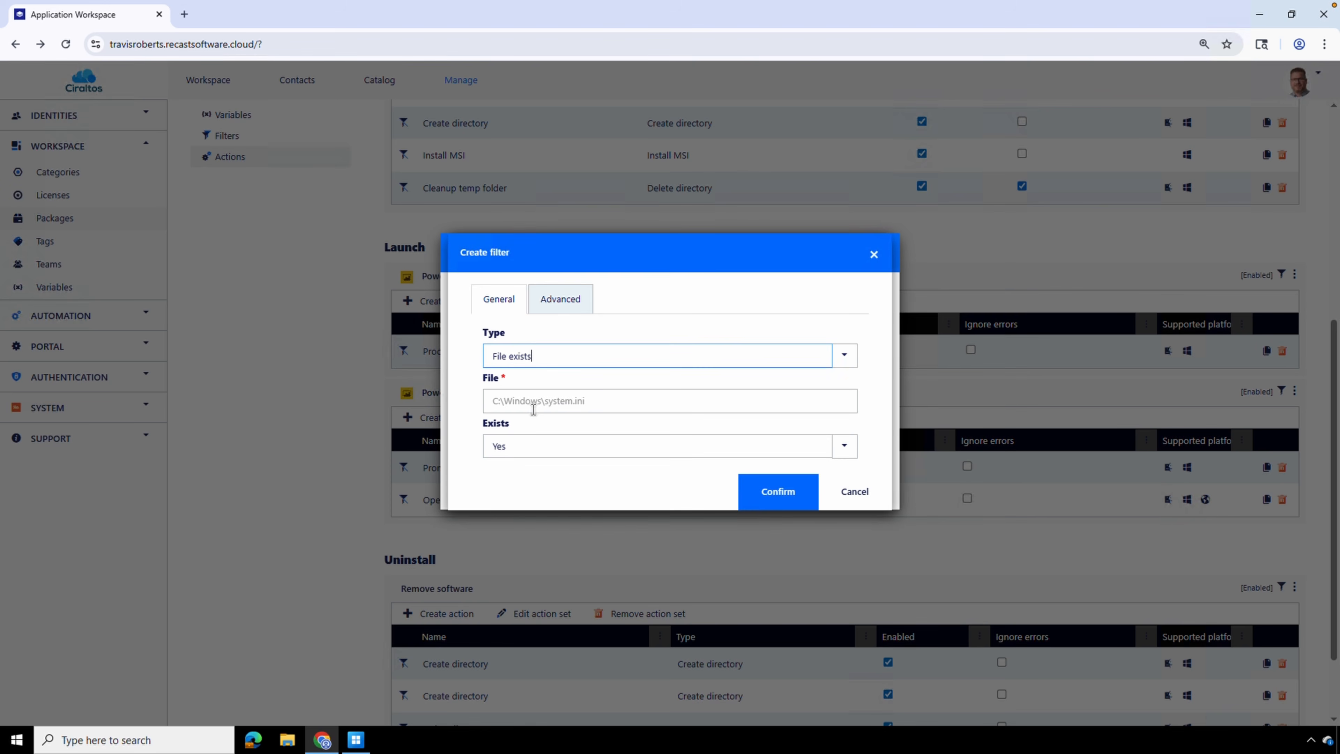
{"action": "left_click", "coordinate": [854, 357]}
{"action": "scroll", "coordinate": [823, 398], "scroll_direction": "up", "scroll_amount": 6}
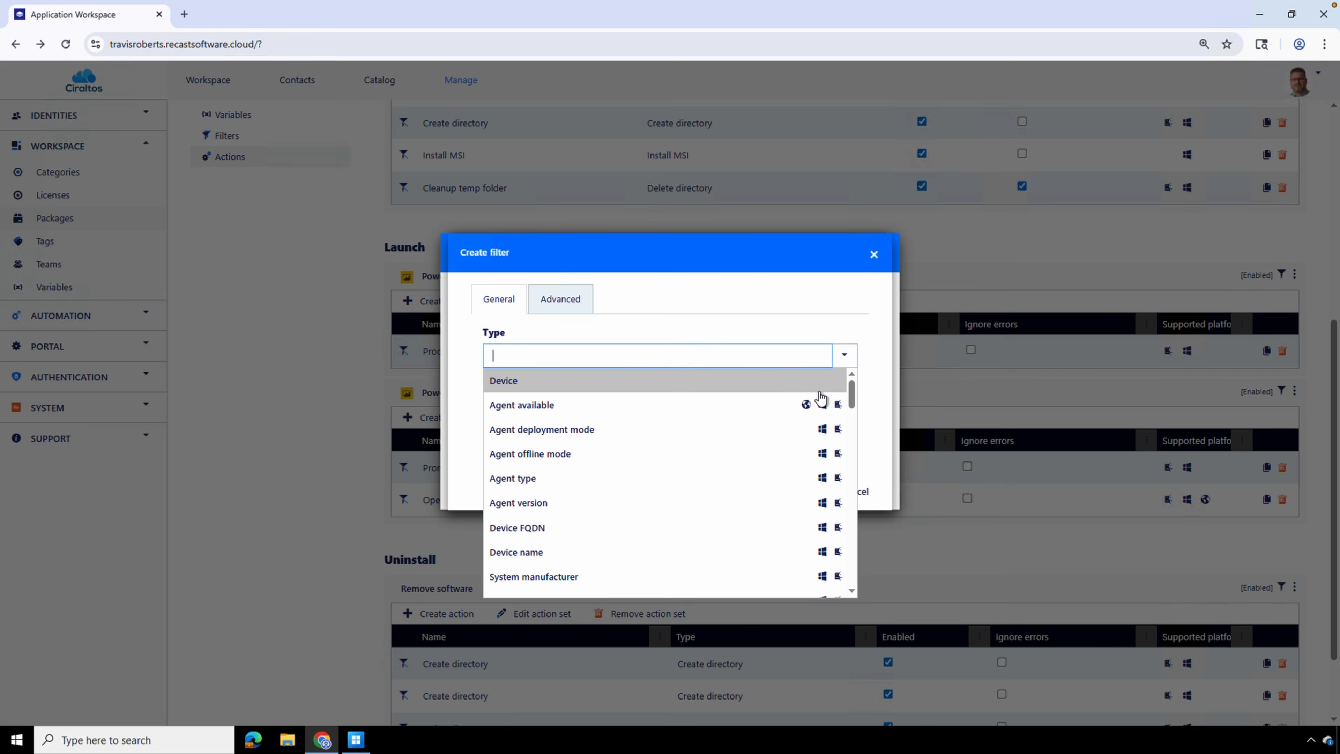
{"action": "scroll", "coordinate": [726, 483], "scroll_direction": "down", "scroll_amount": 1}
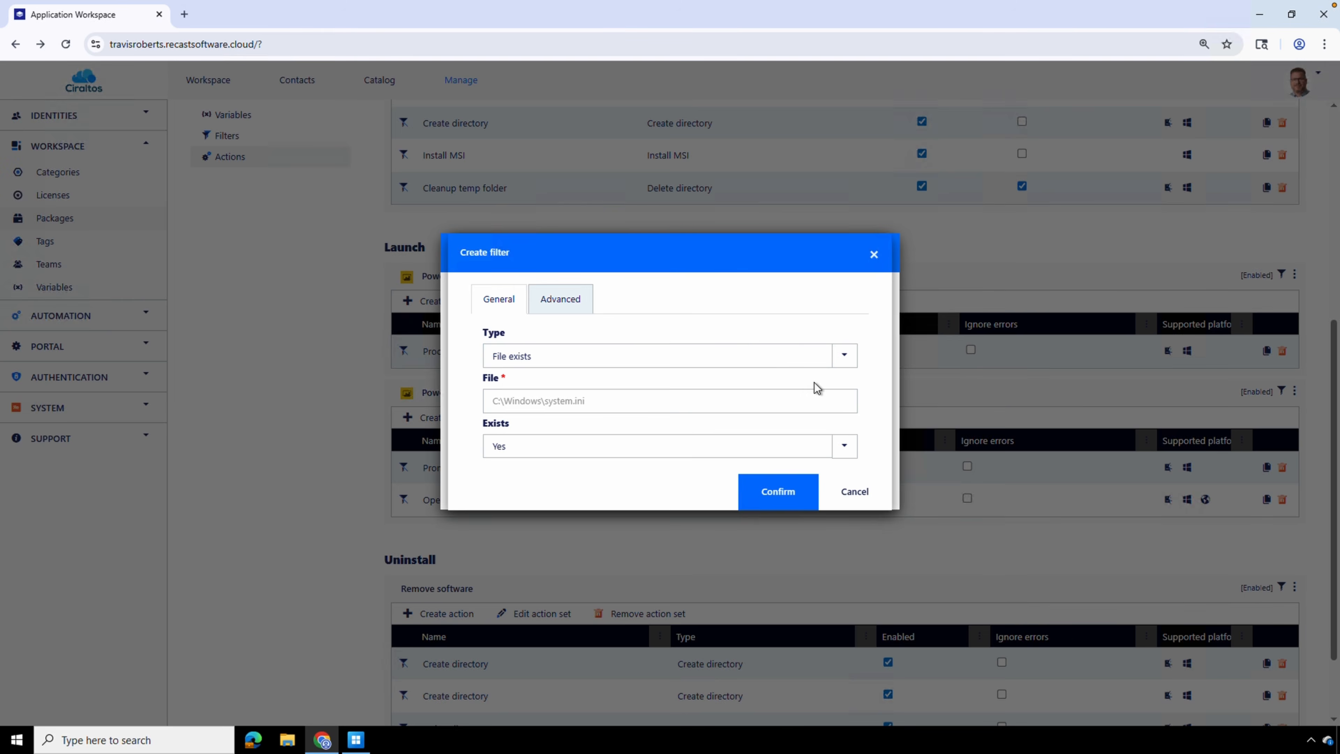
{"action": "left_click", "coordinate": [855, 494]}
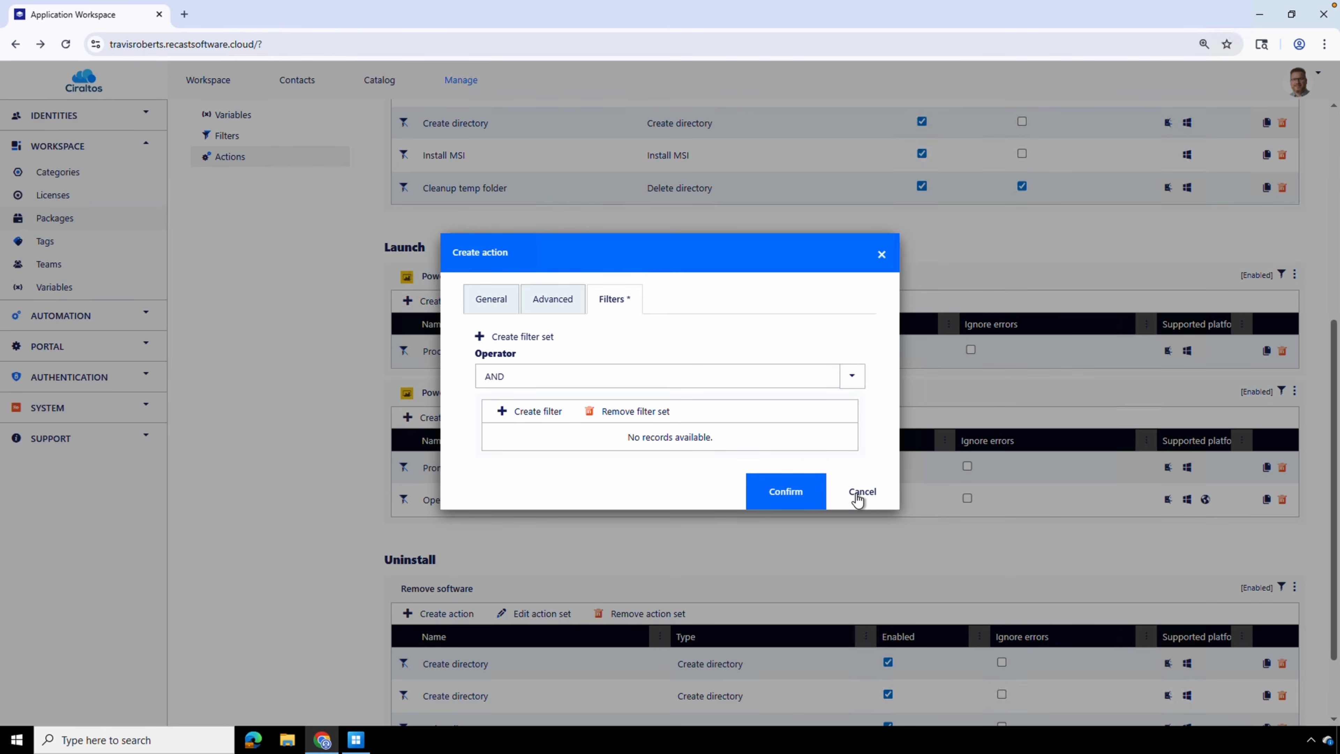